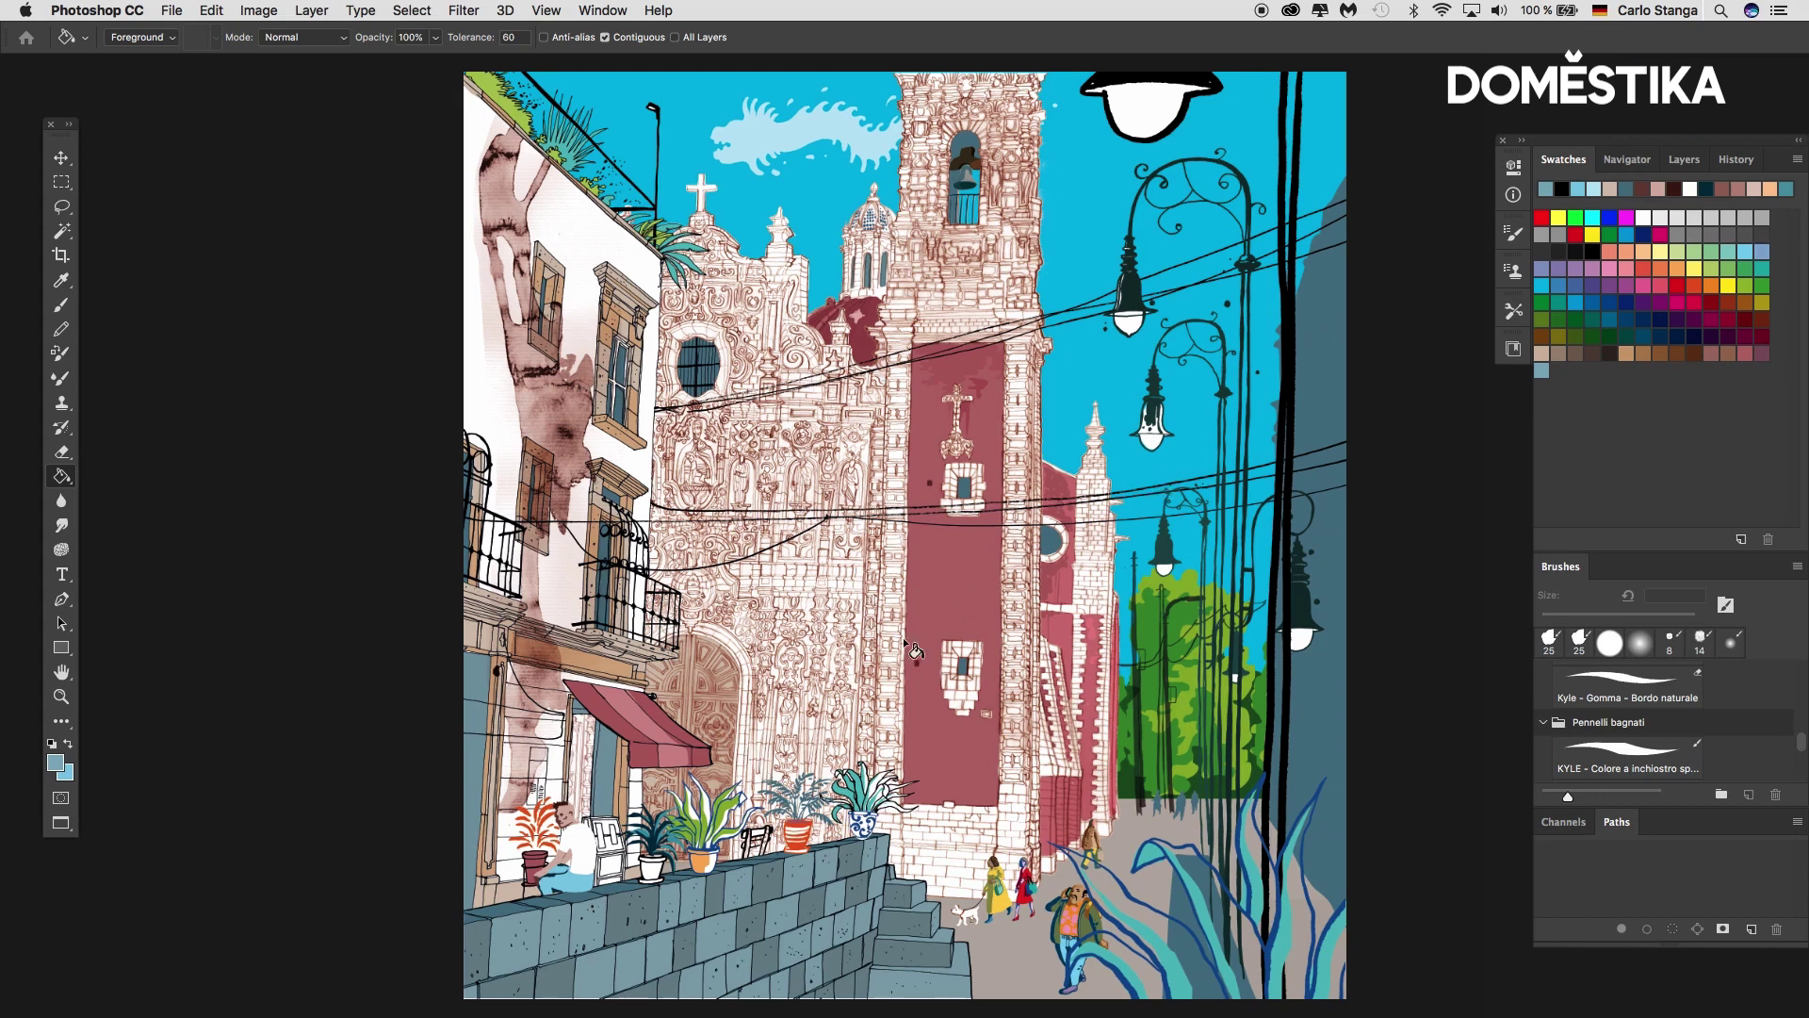
Create a new layer named CHURCH-SHADOWS in Multiply mode, directly above the church tower's red wall layer
{"action": "left_click", "coordinate": [70, 161]}
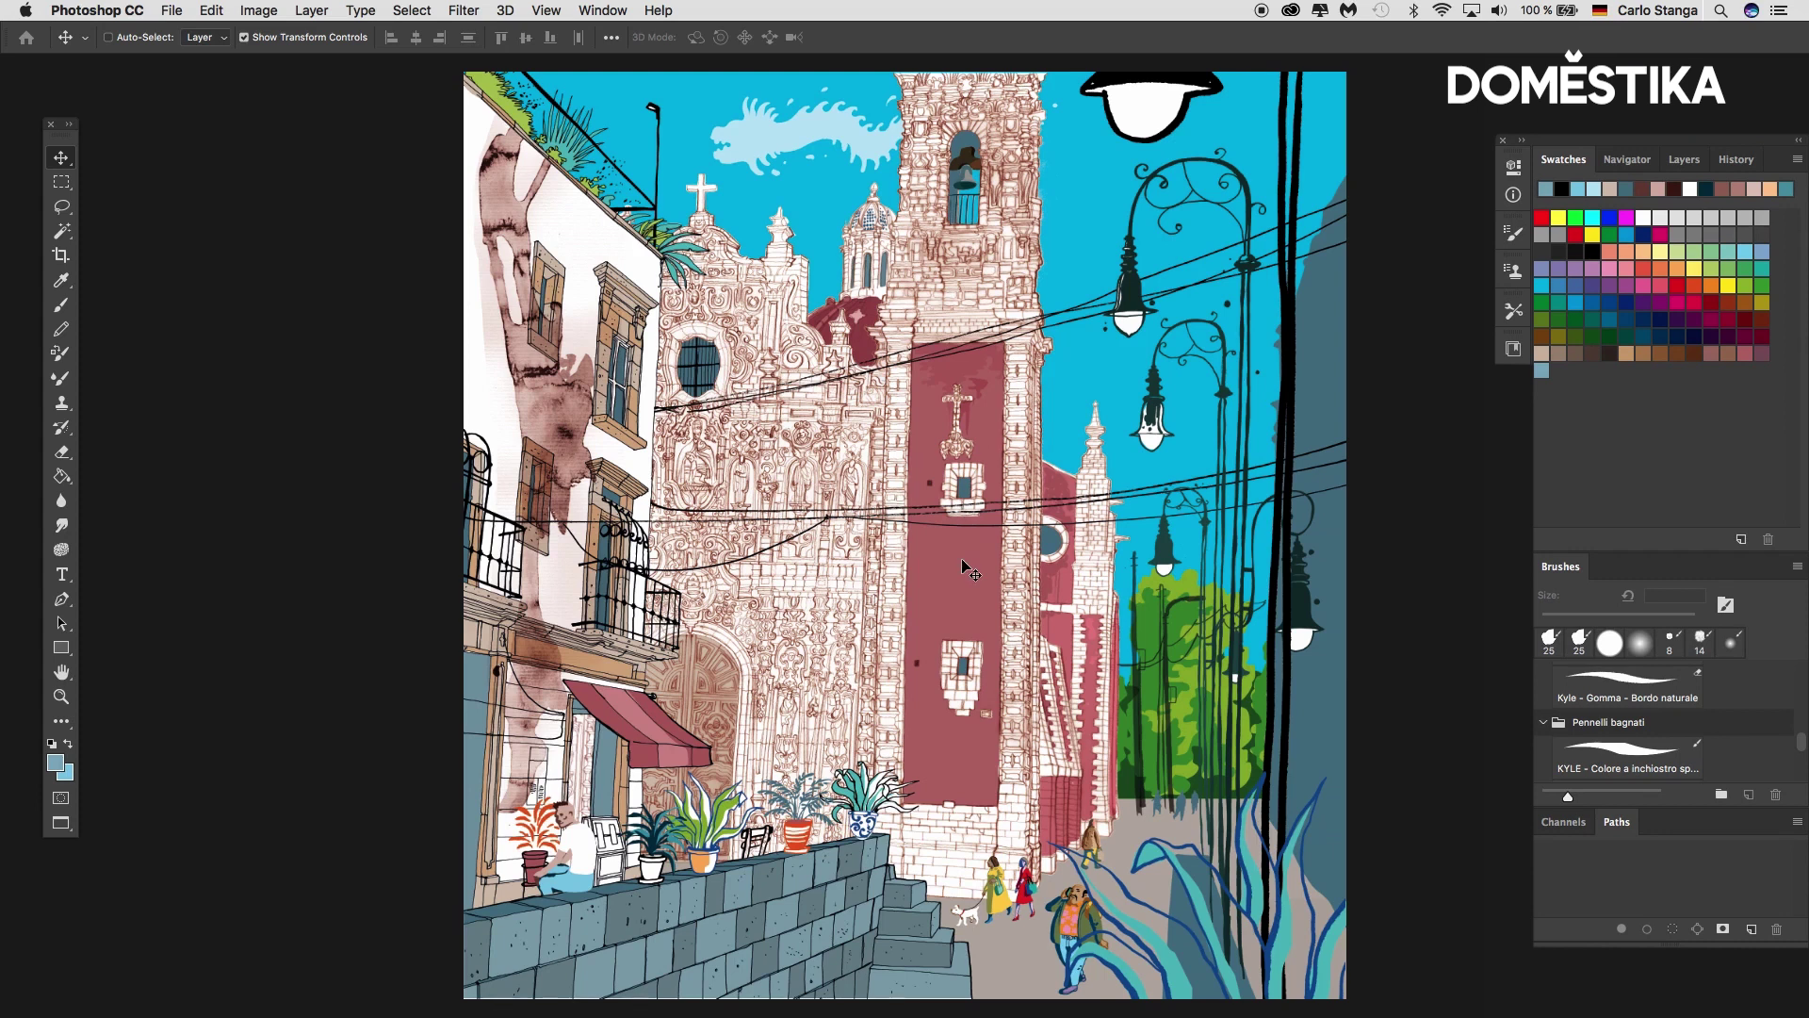
{"action": "key", "text": "super+x"}
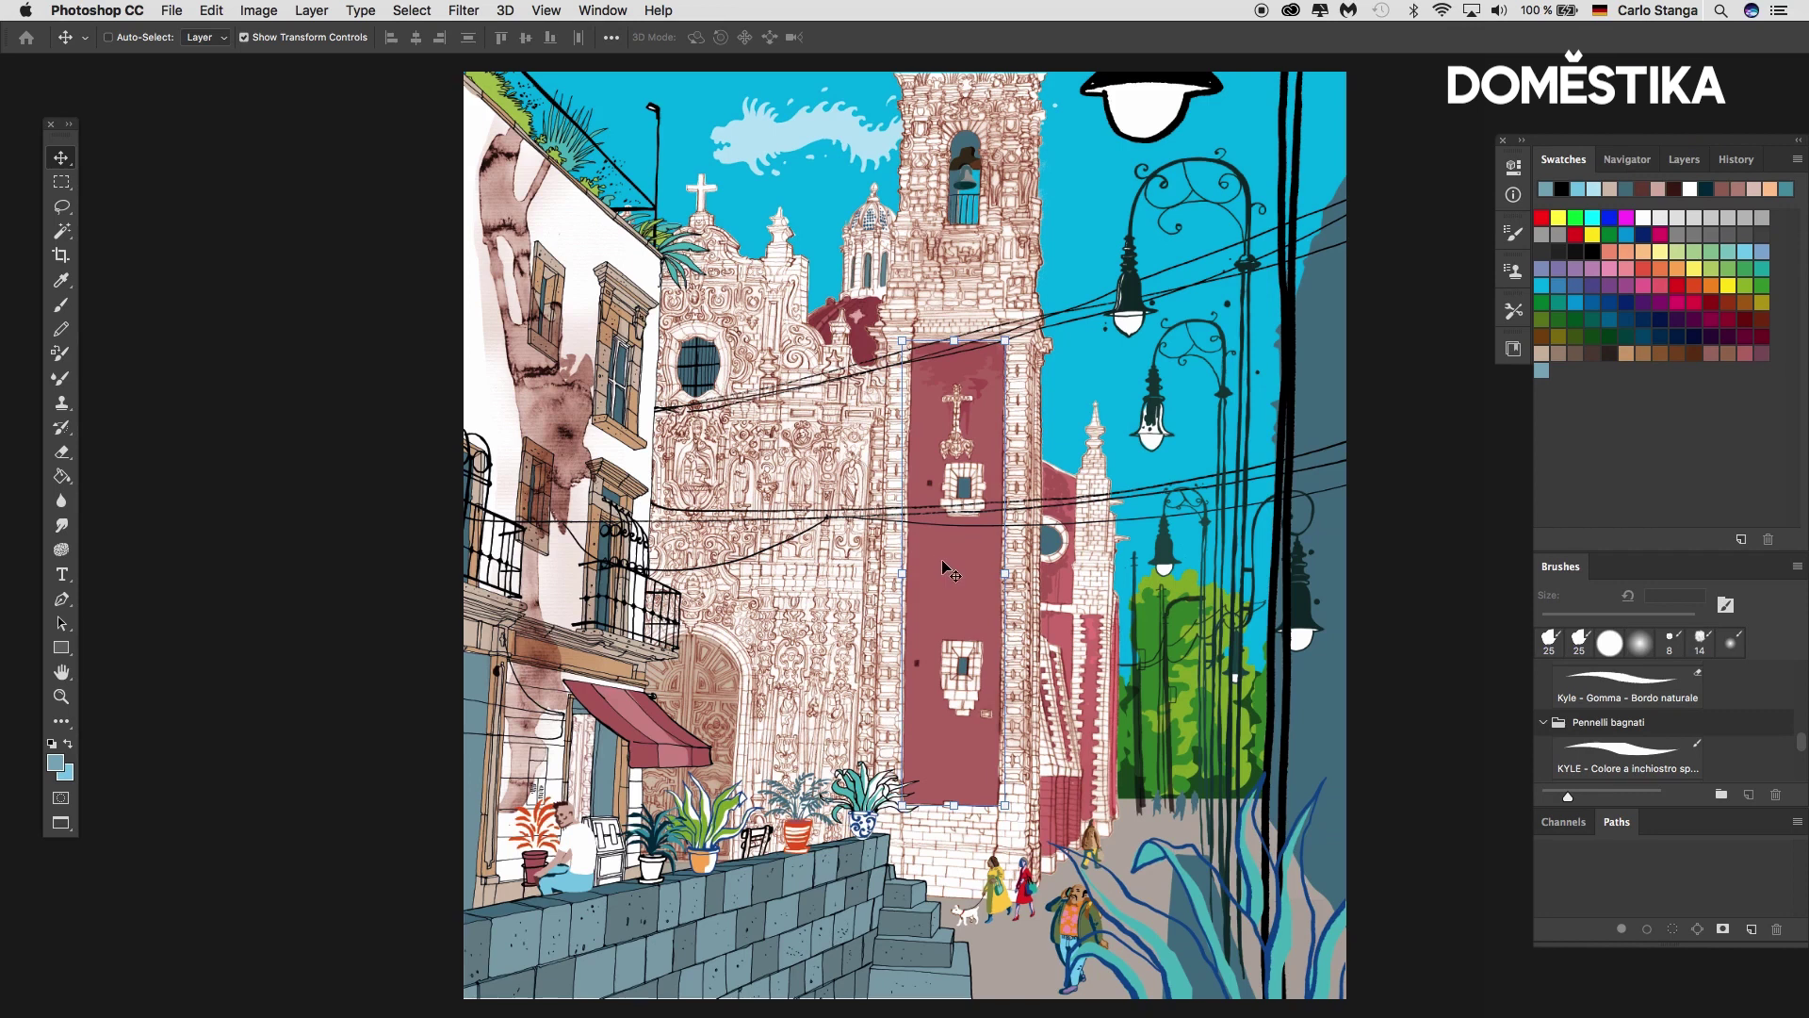
{"action": "left_click", "coordinate": [310, 11]}
{"action": "left_click", "coordinate": [566, 41]}
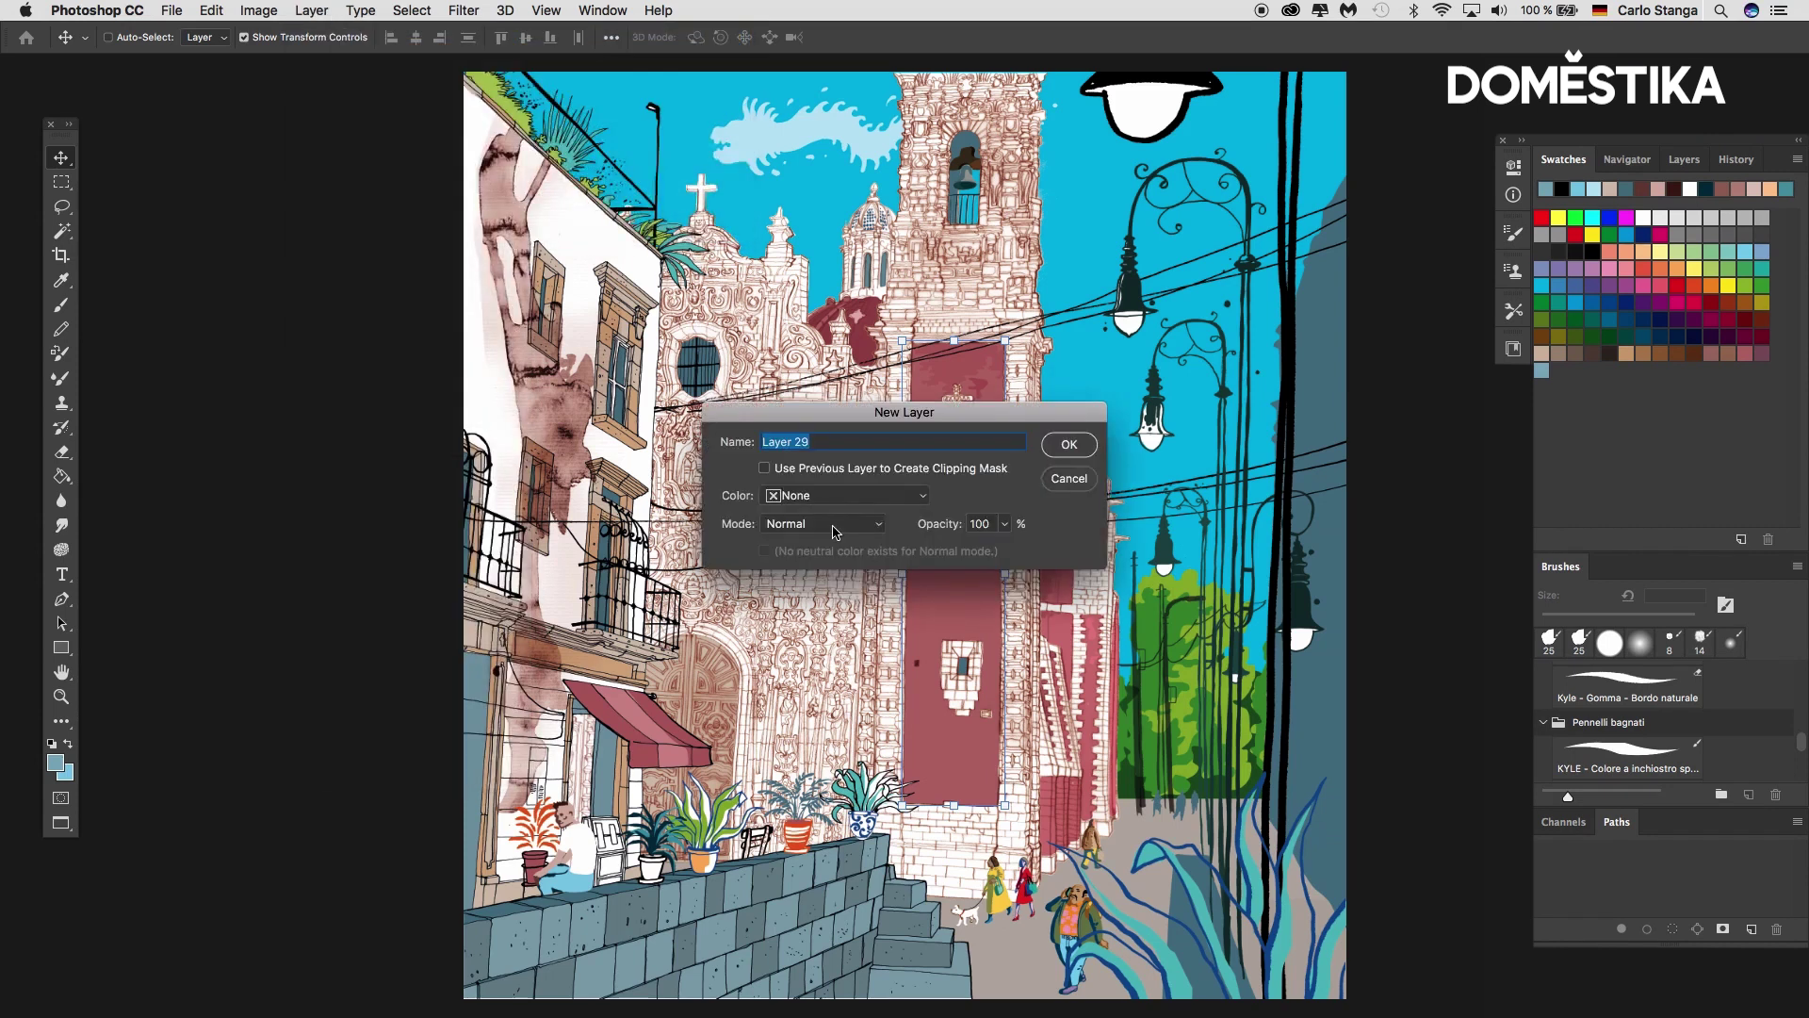
{"action": "left_click", "coordinate": [833, 526]}
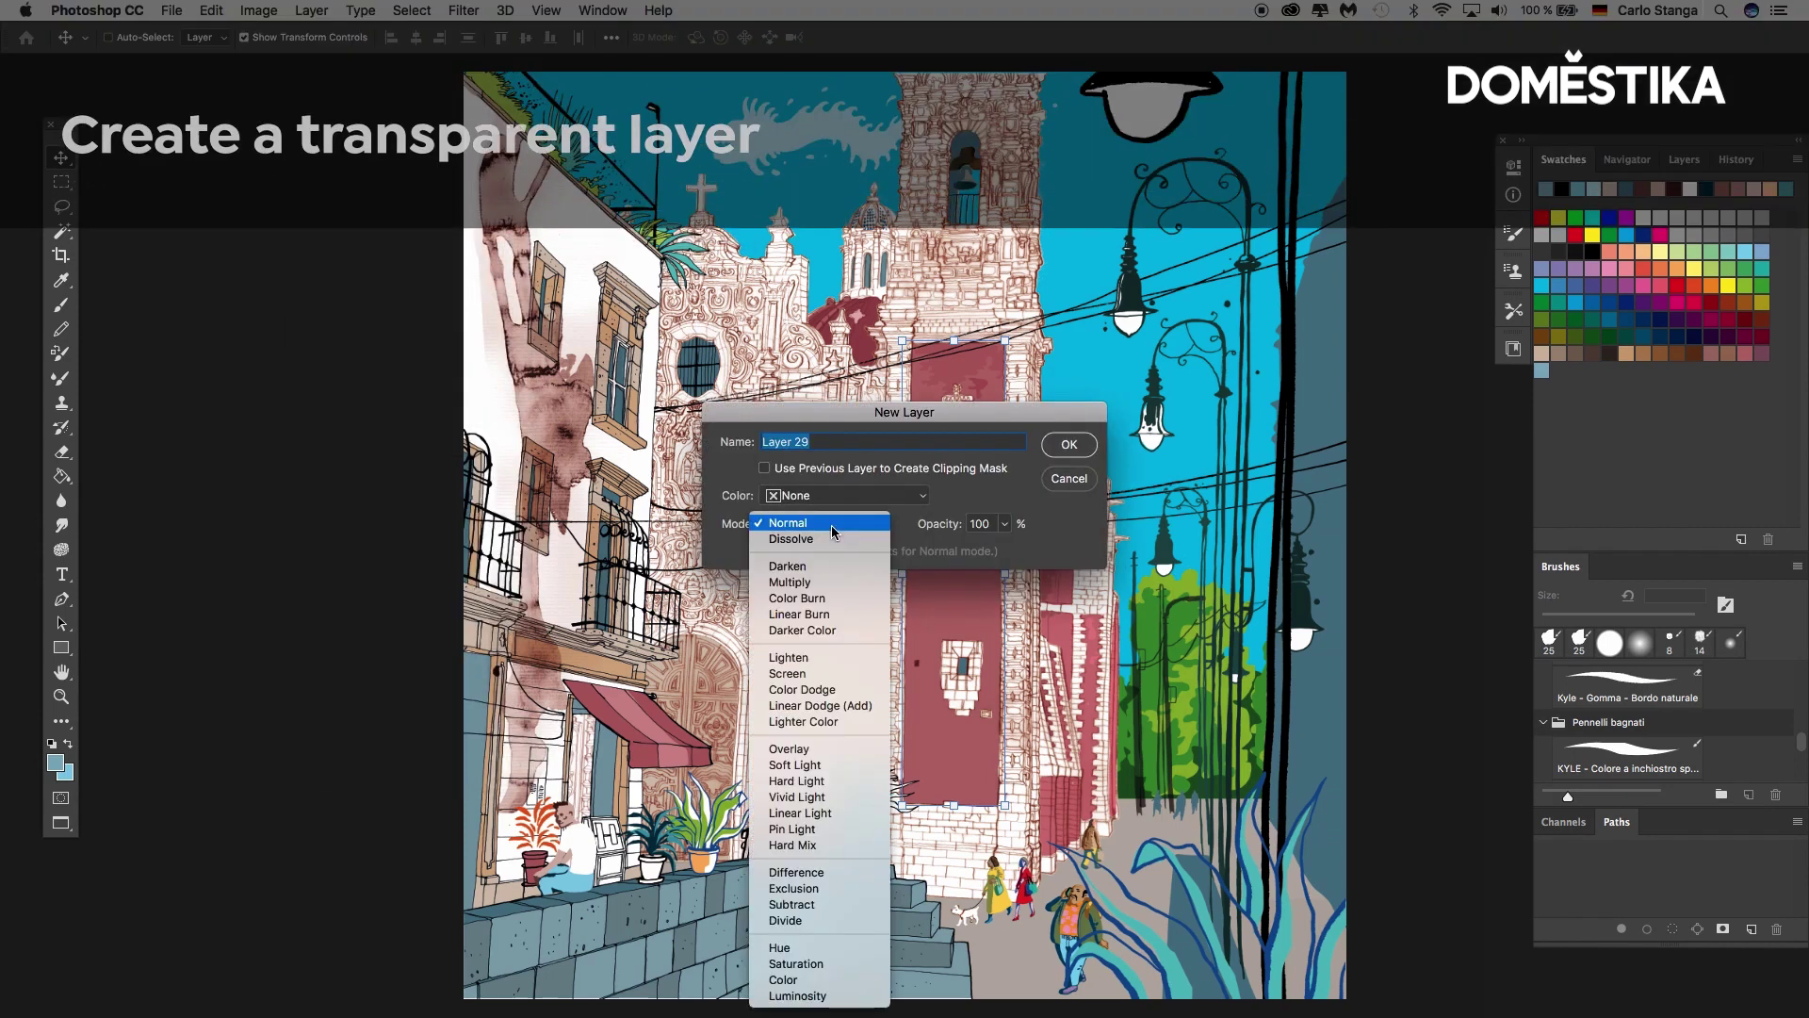
{"action": "left_click", "coordinate": [828, 581]}
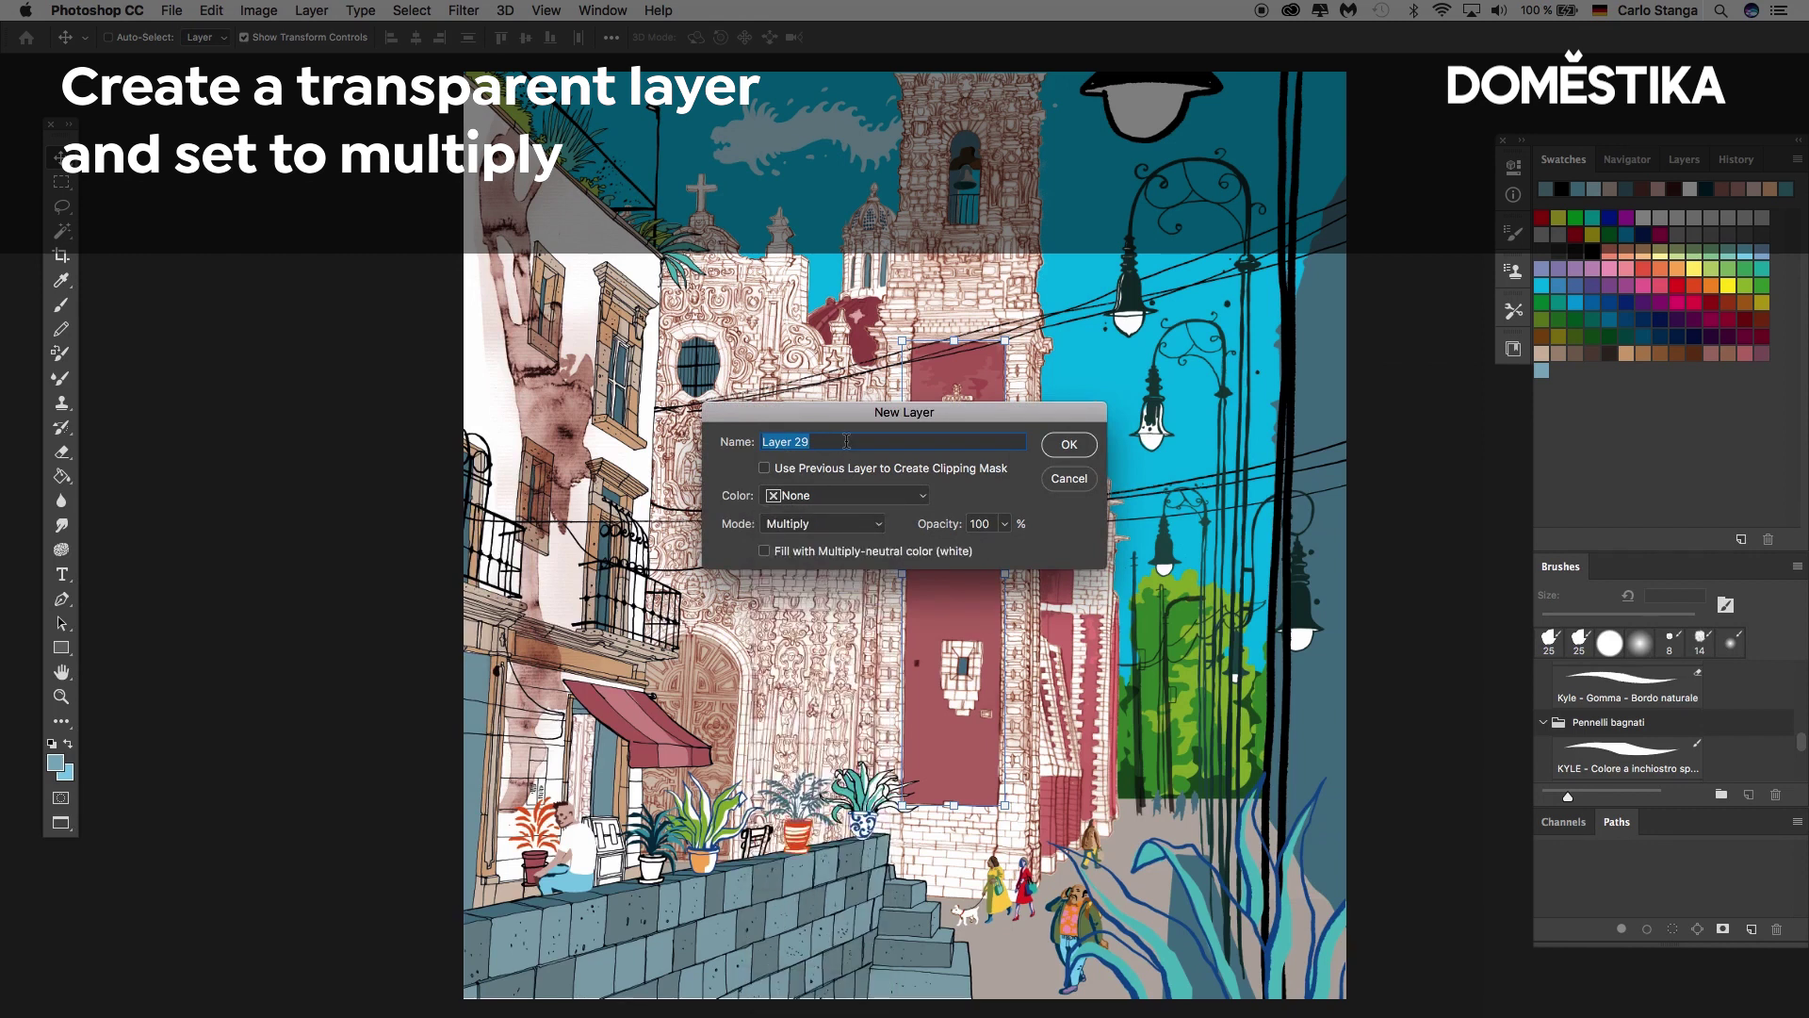
{"action": "type", "text": "CHURCH-SHADOWS"}
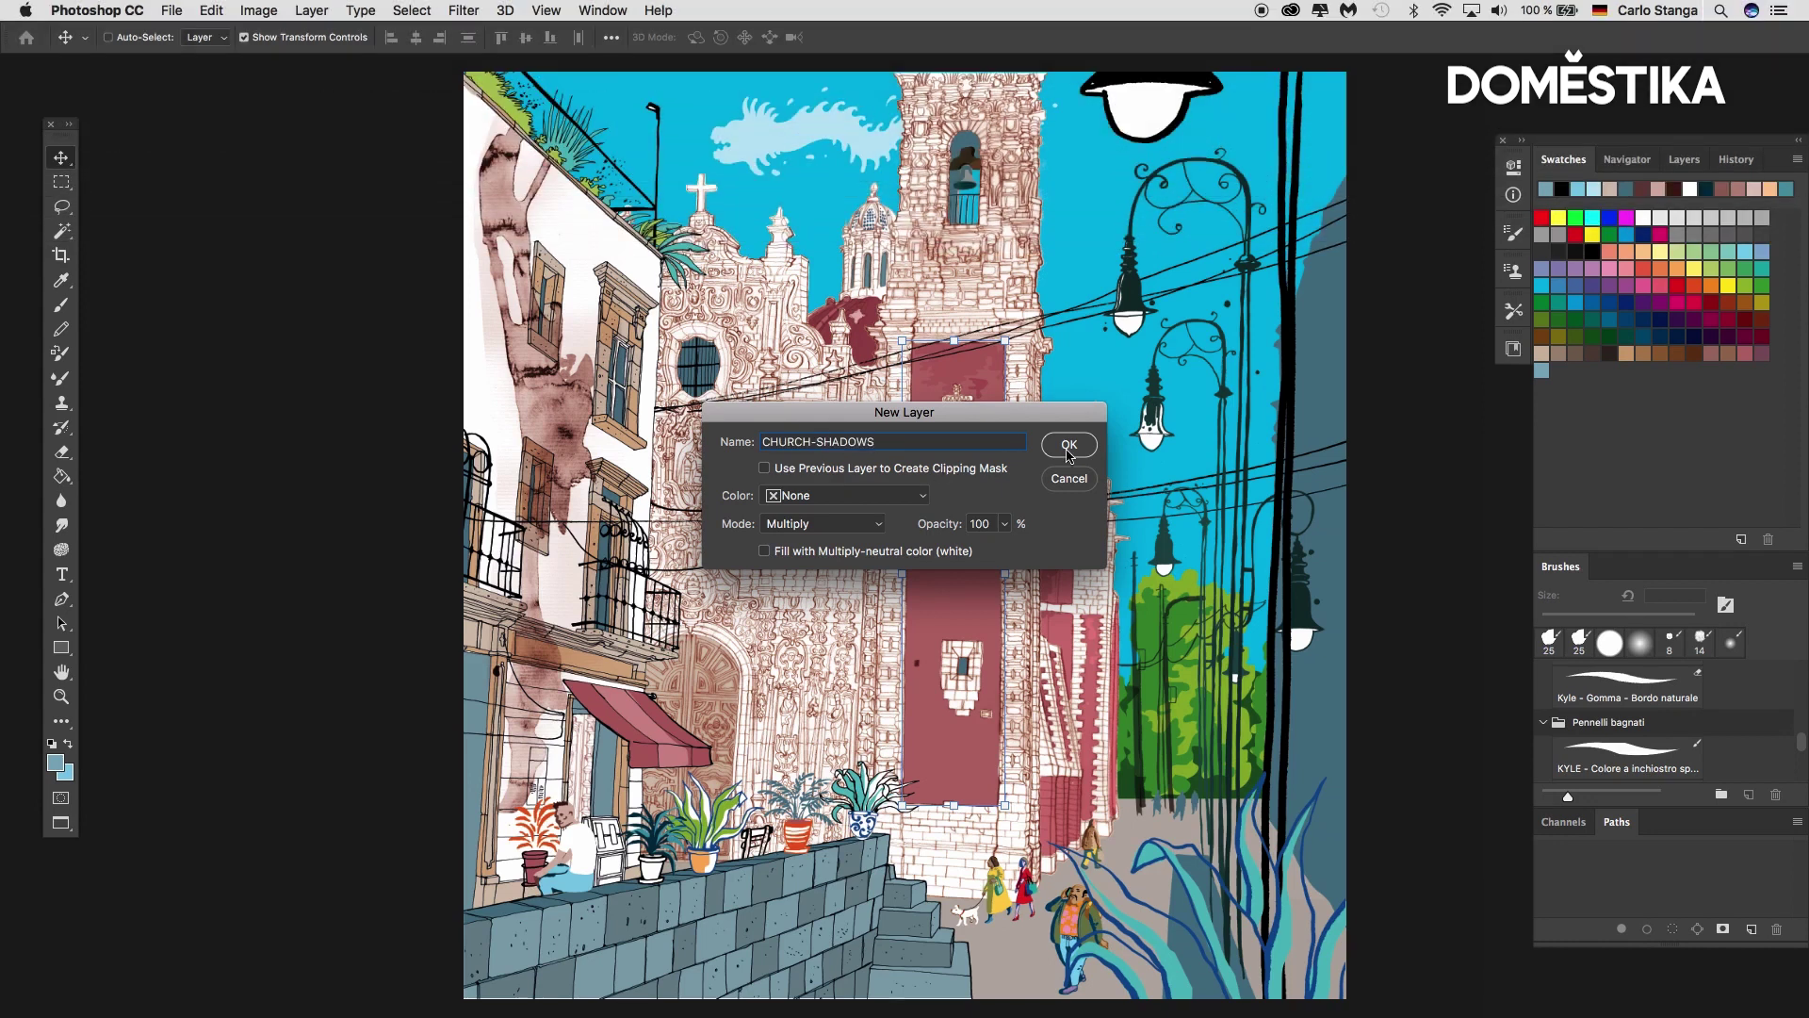
{"action": "left_click", "coordinate": [1069, 448]}
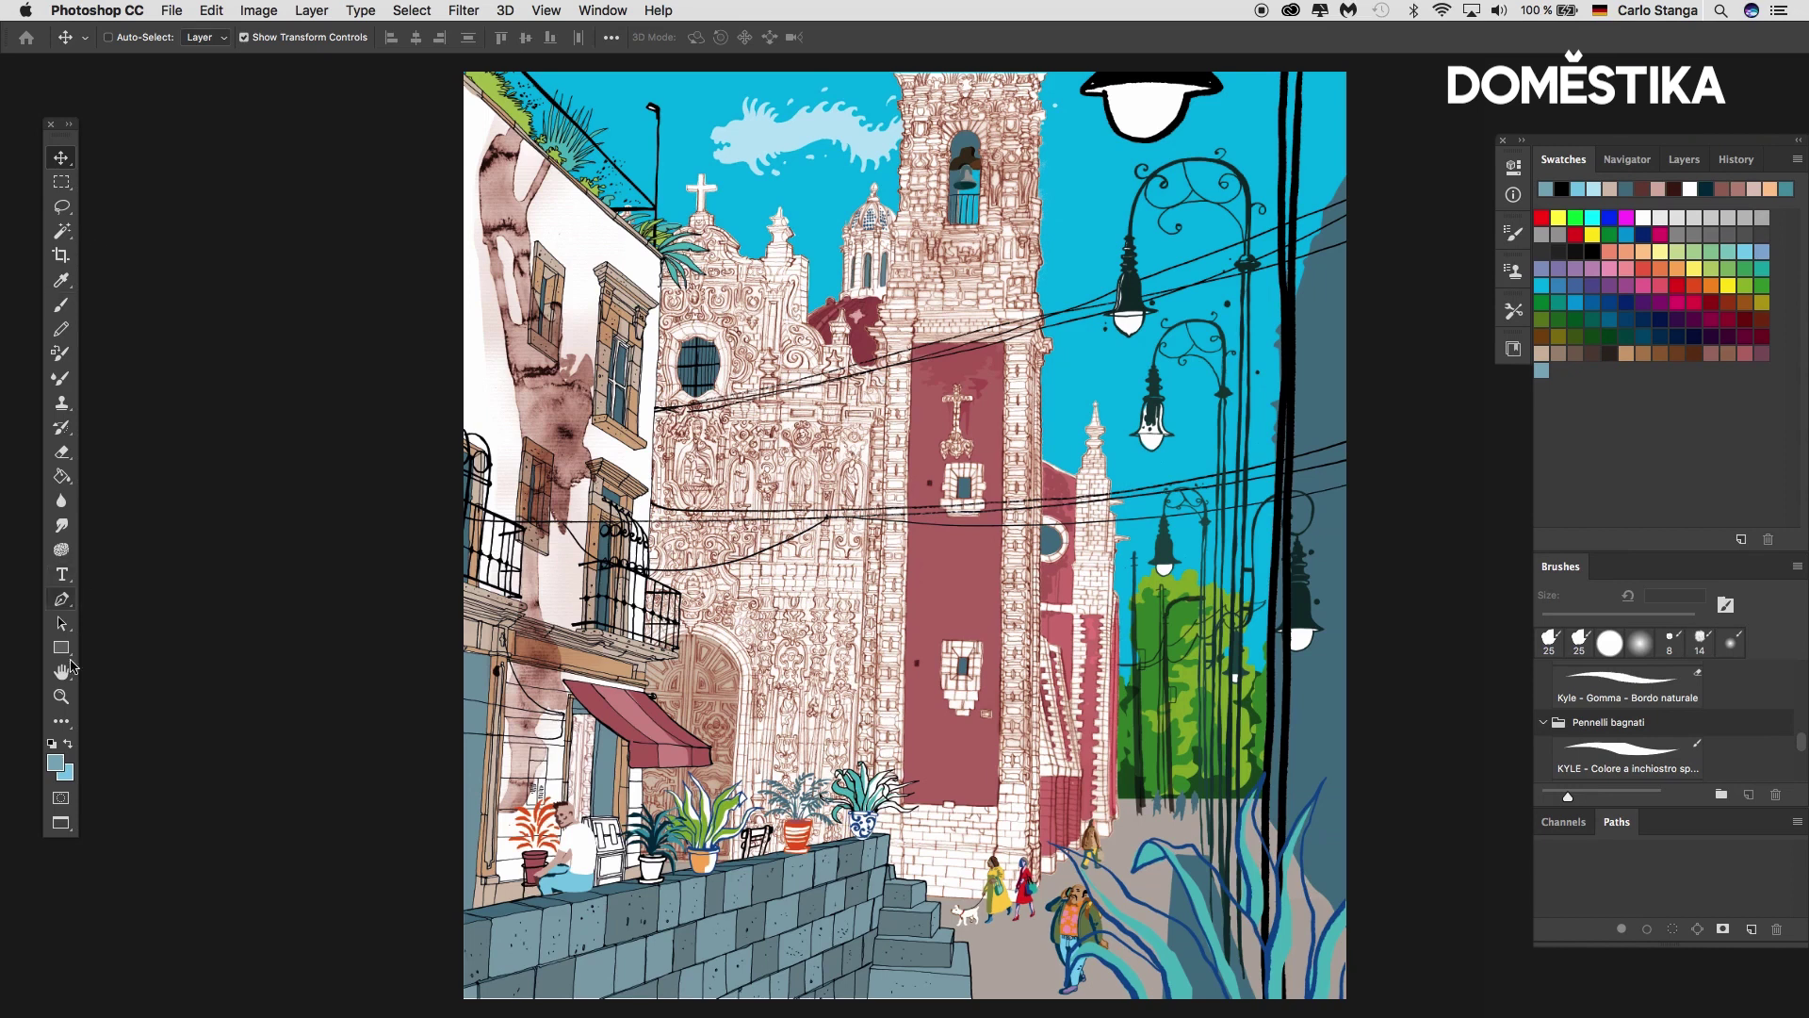
Lasso a slanted, stepped shadow area across the lower church facade and tower, and fill it with the blue-grey foreground colour
{"action": "left_click", "coordinate": [61, 697]}
{"action": "left_click", "coordinate": [862, 433]}
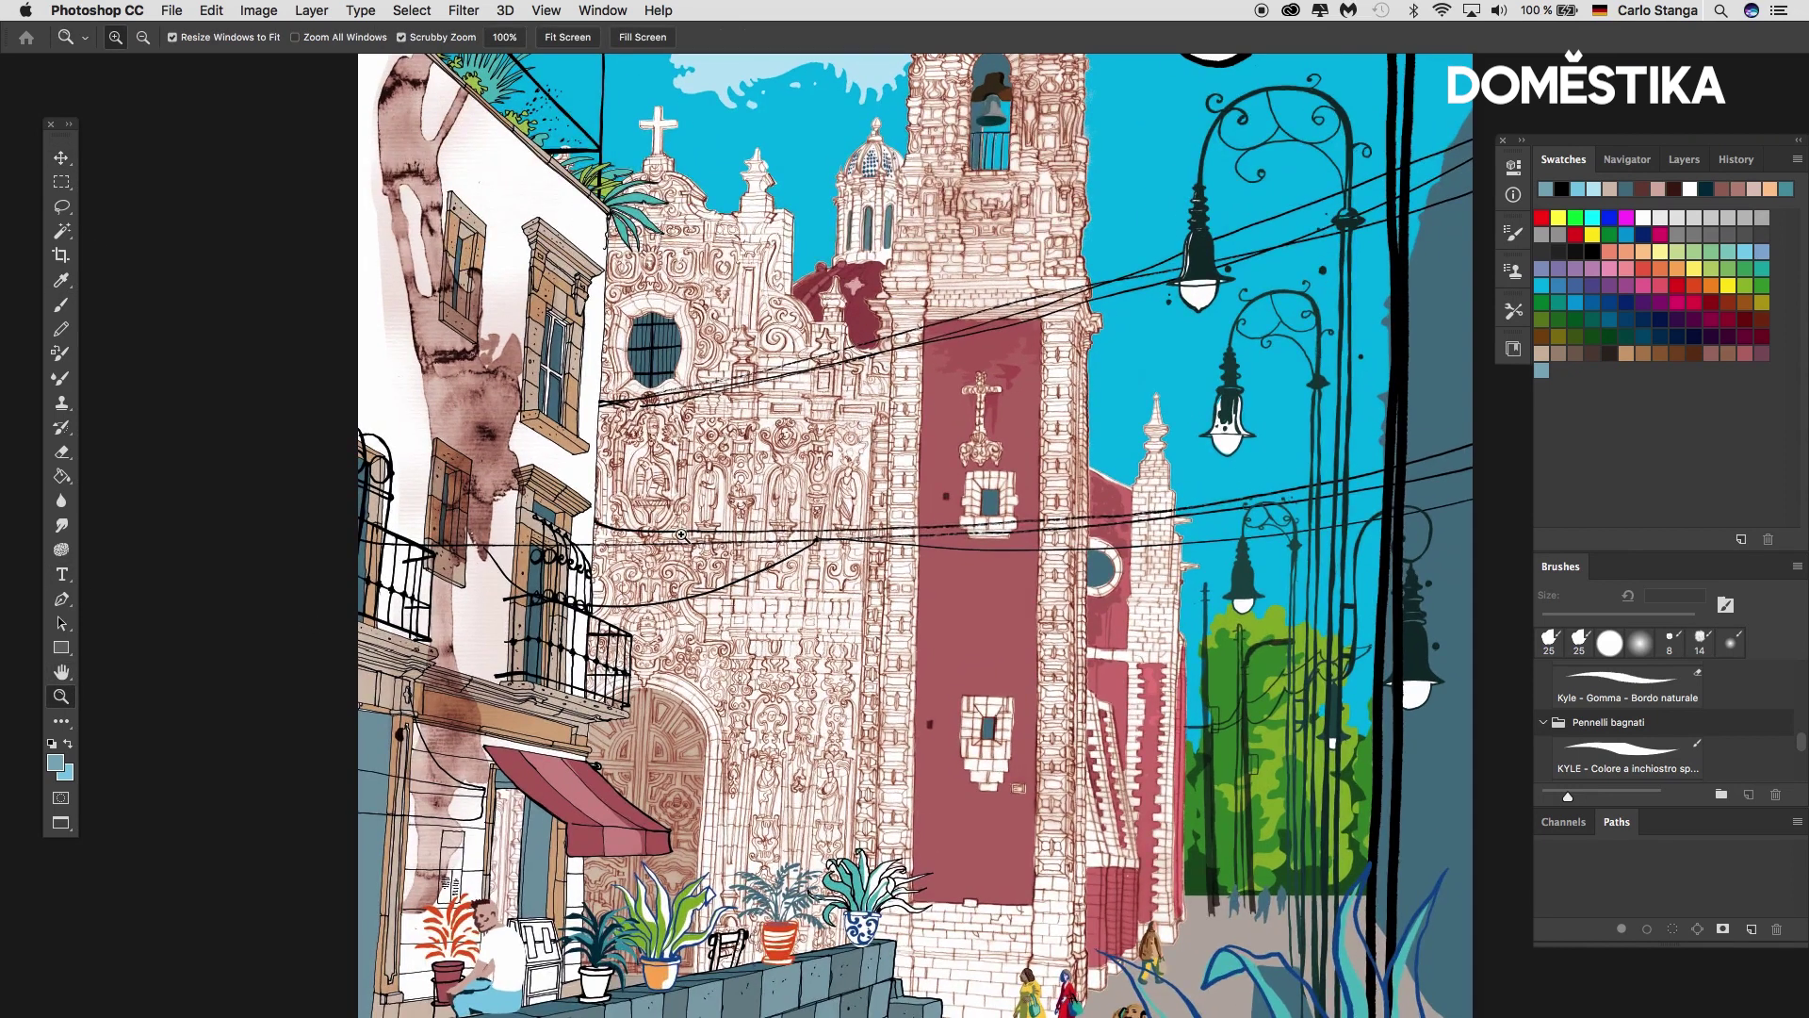
{"action": "left_click", "coordinate": [61, 672]}
{"action": "left_click_drag", "start_coordinate": [622, 676], "coordinate": [622, 630]}
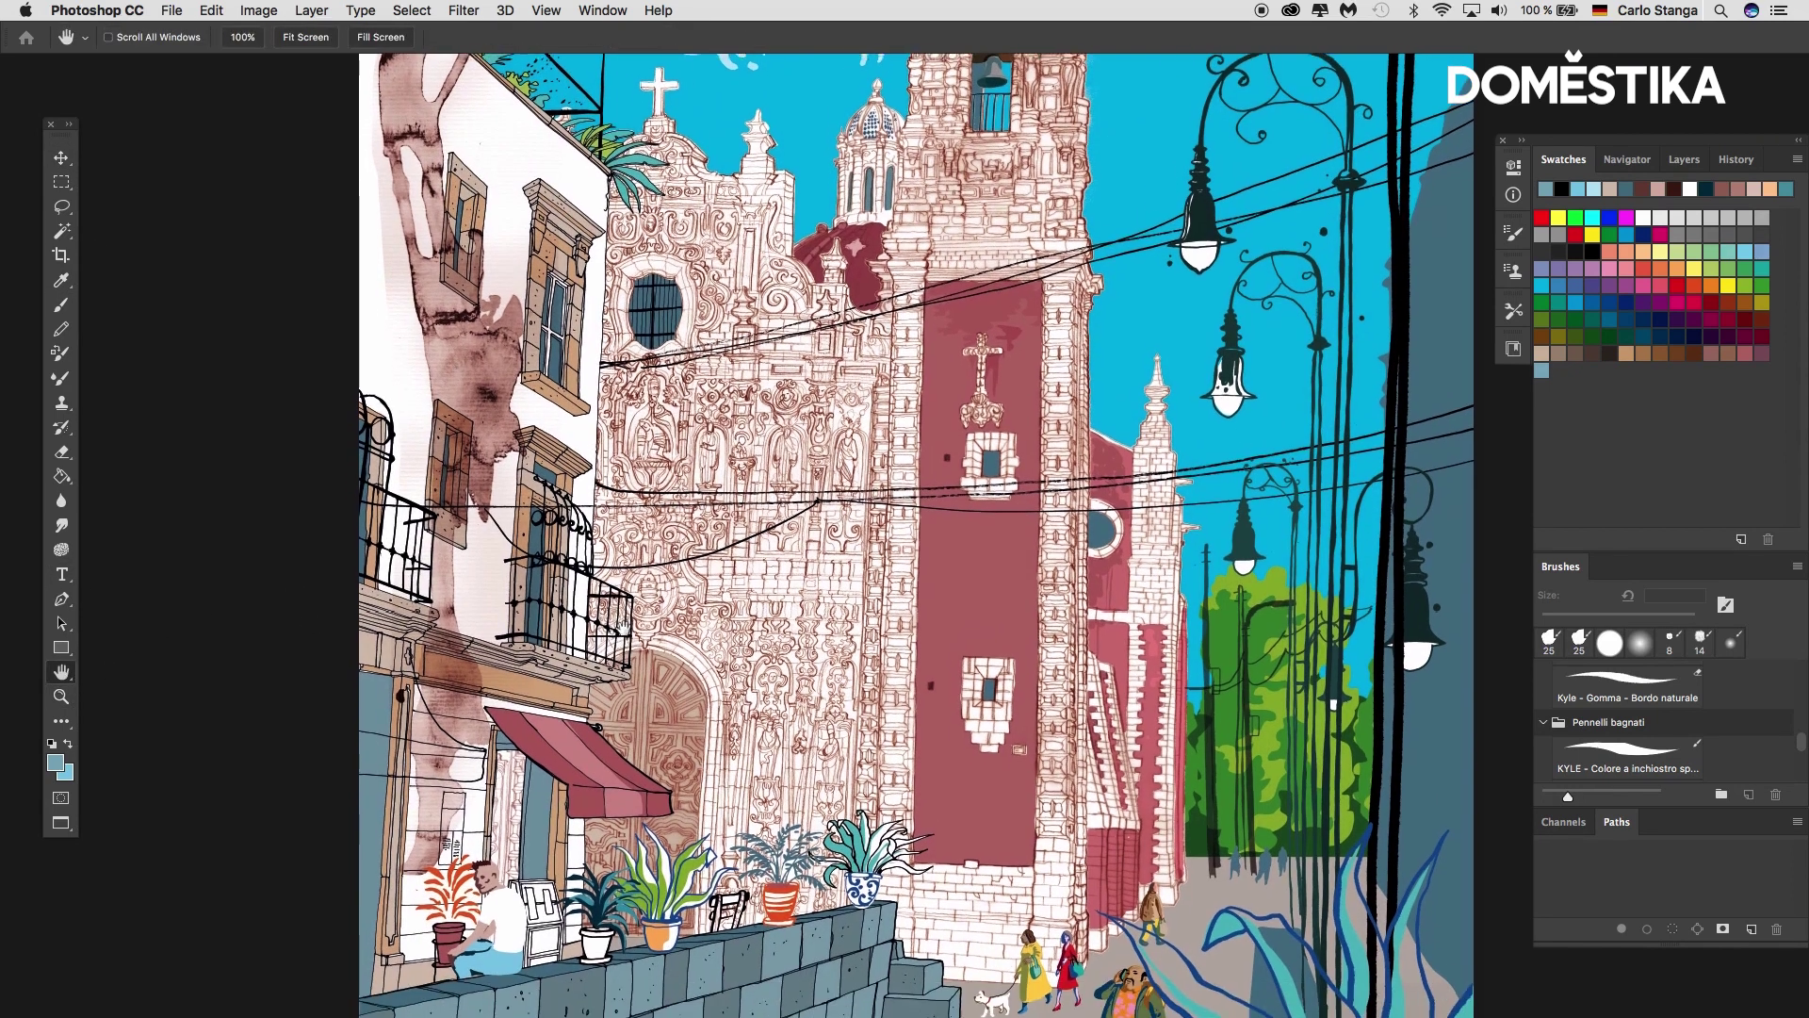
{"action": "left_click", "coordinate": [61, 206]}
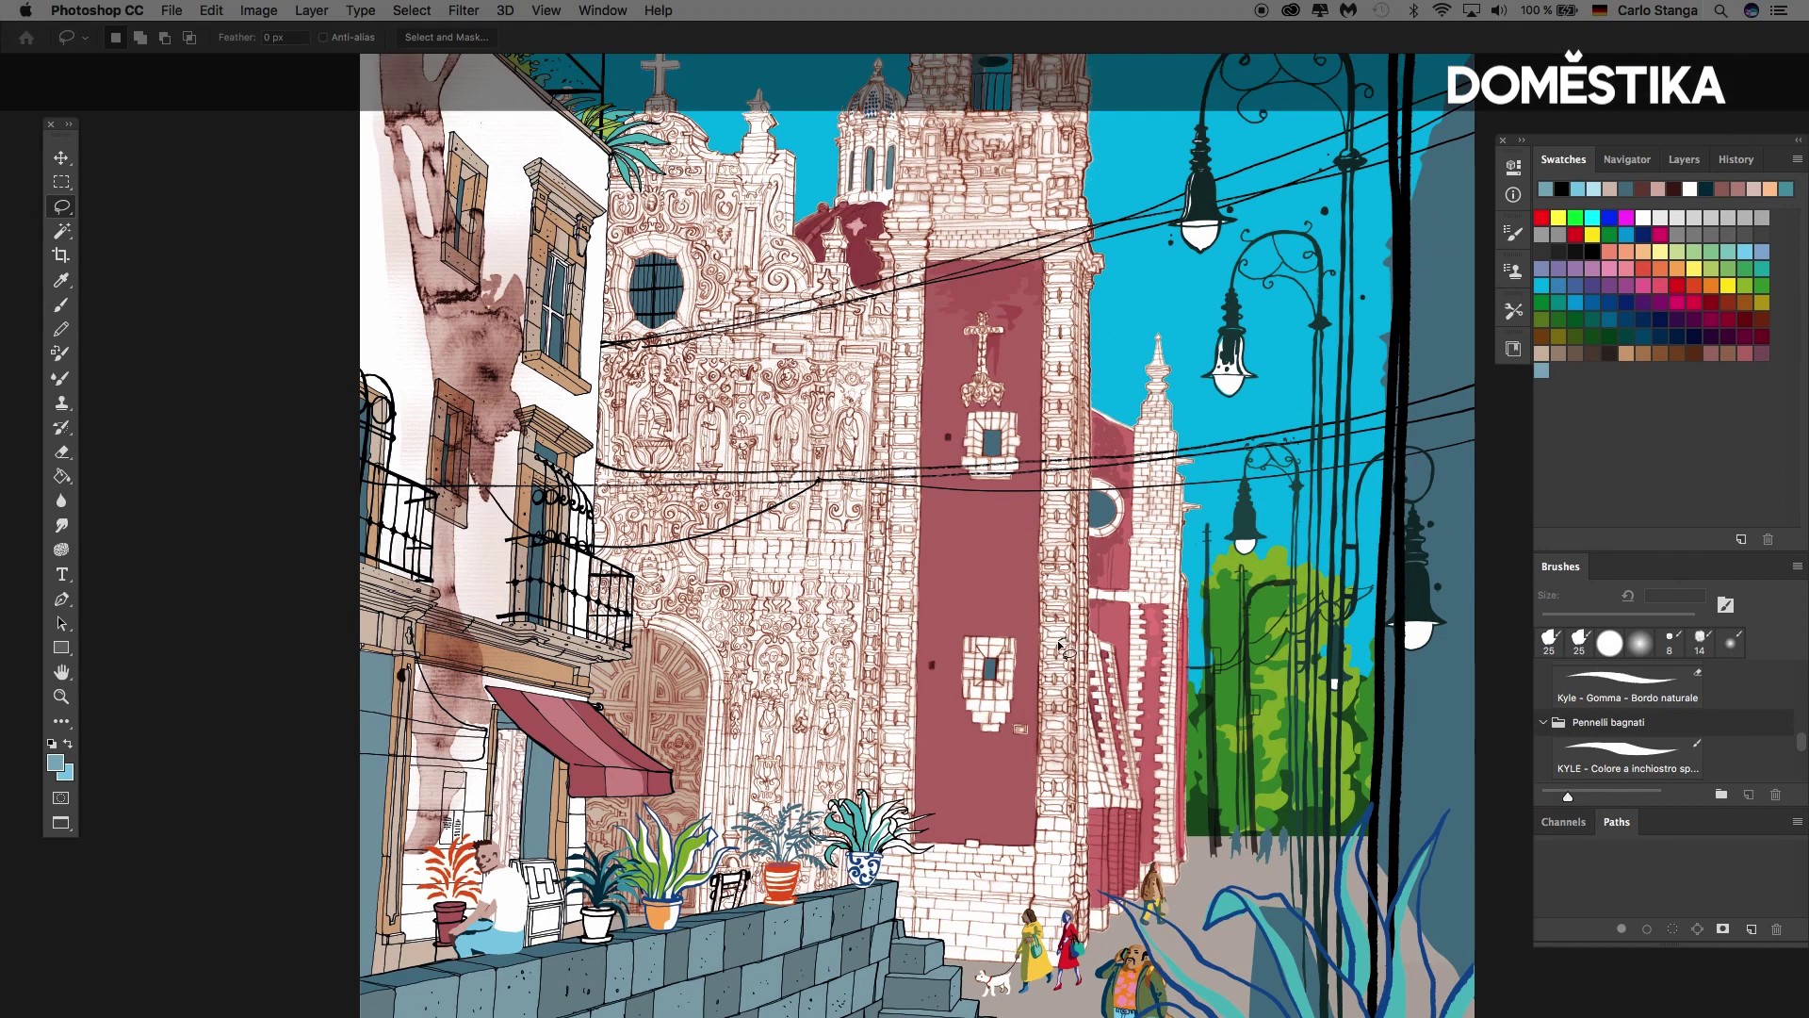
{"action": "mouse_move", "coordinate": [1045, 648]}
{"action": "left_mouse_down"}
{"action": "mouse_move", "coordinate": [540, 914]}
{"action": "mouse_move", "coordinate": [1051, 990]}
{"action": "mouse_move", "coordinate": [1192, 867]}
{"action": "mouse_move", "coordinate": [1194, 657]}
{"action": "mouse_move", "coordinate": [1174, 649]}
{"action": "mouse_move", "coordinate": [1138, 686]}
{"action": "mouse_move", "coordinate": [1067, 644]}
{"action": "left_mouse_up"}
{"action": "key", "text": "shift"}
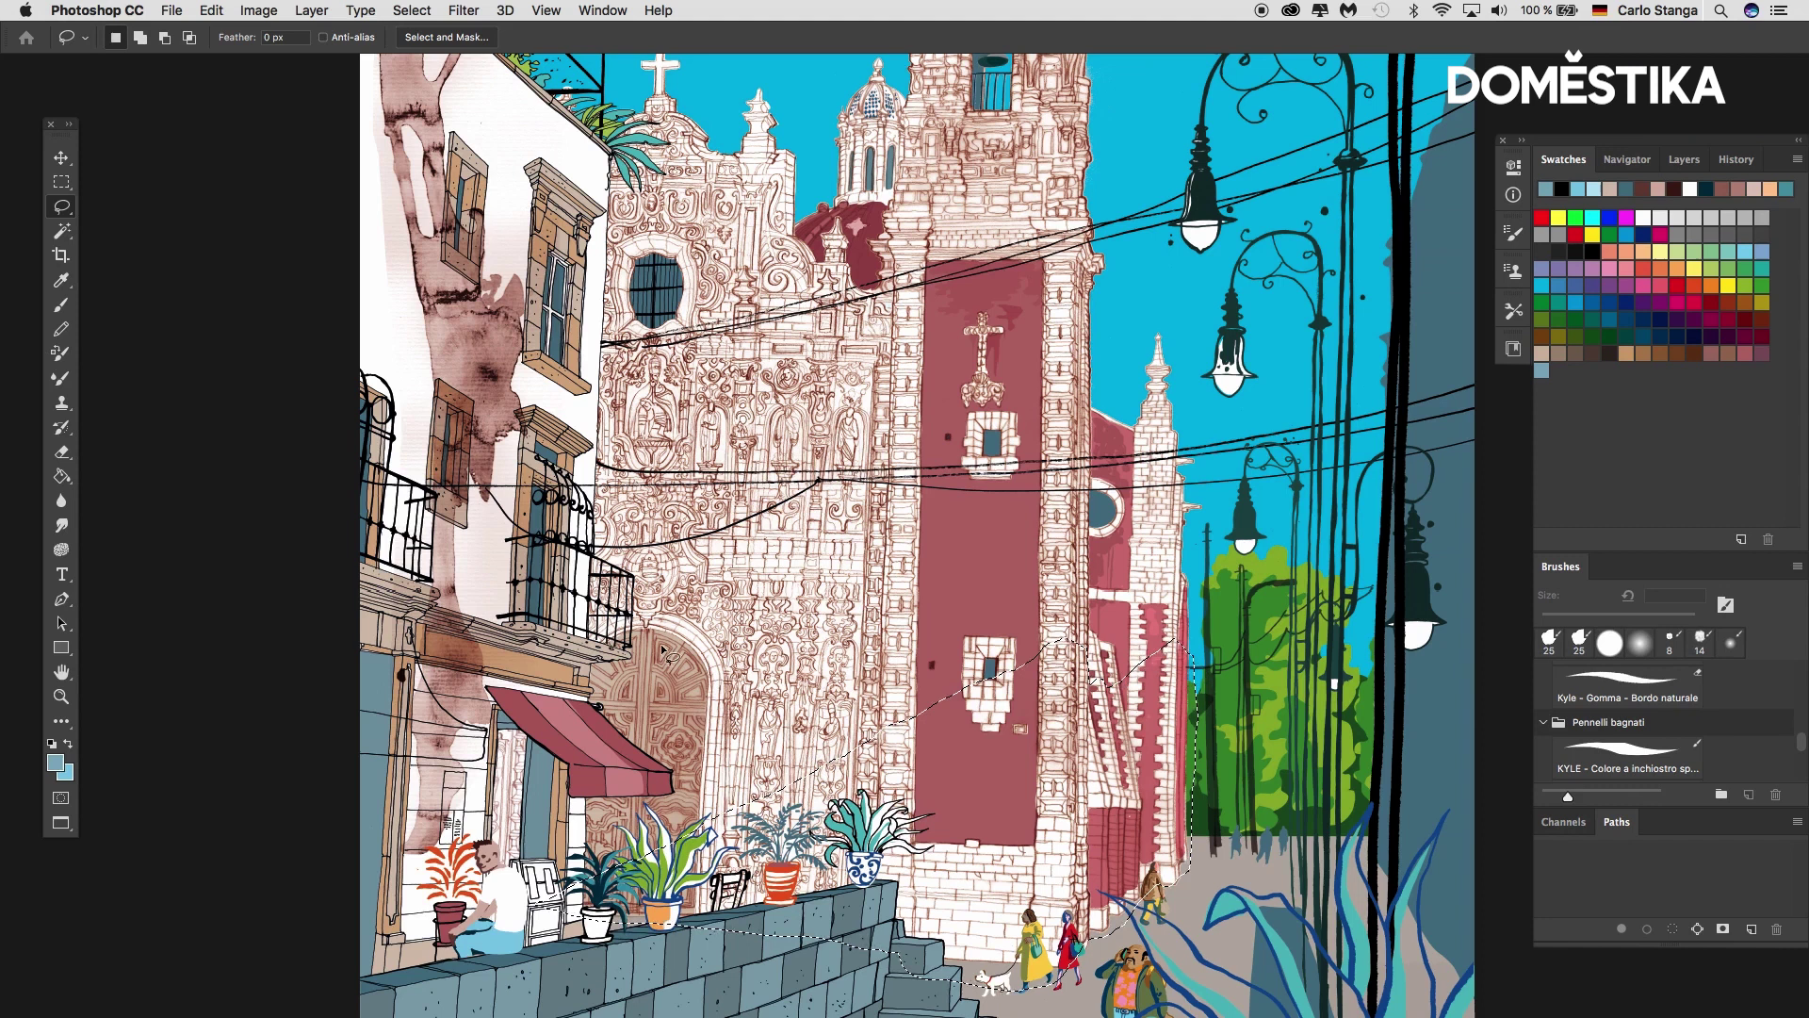
{"action": "key", "text": "g"}
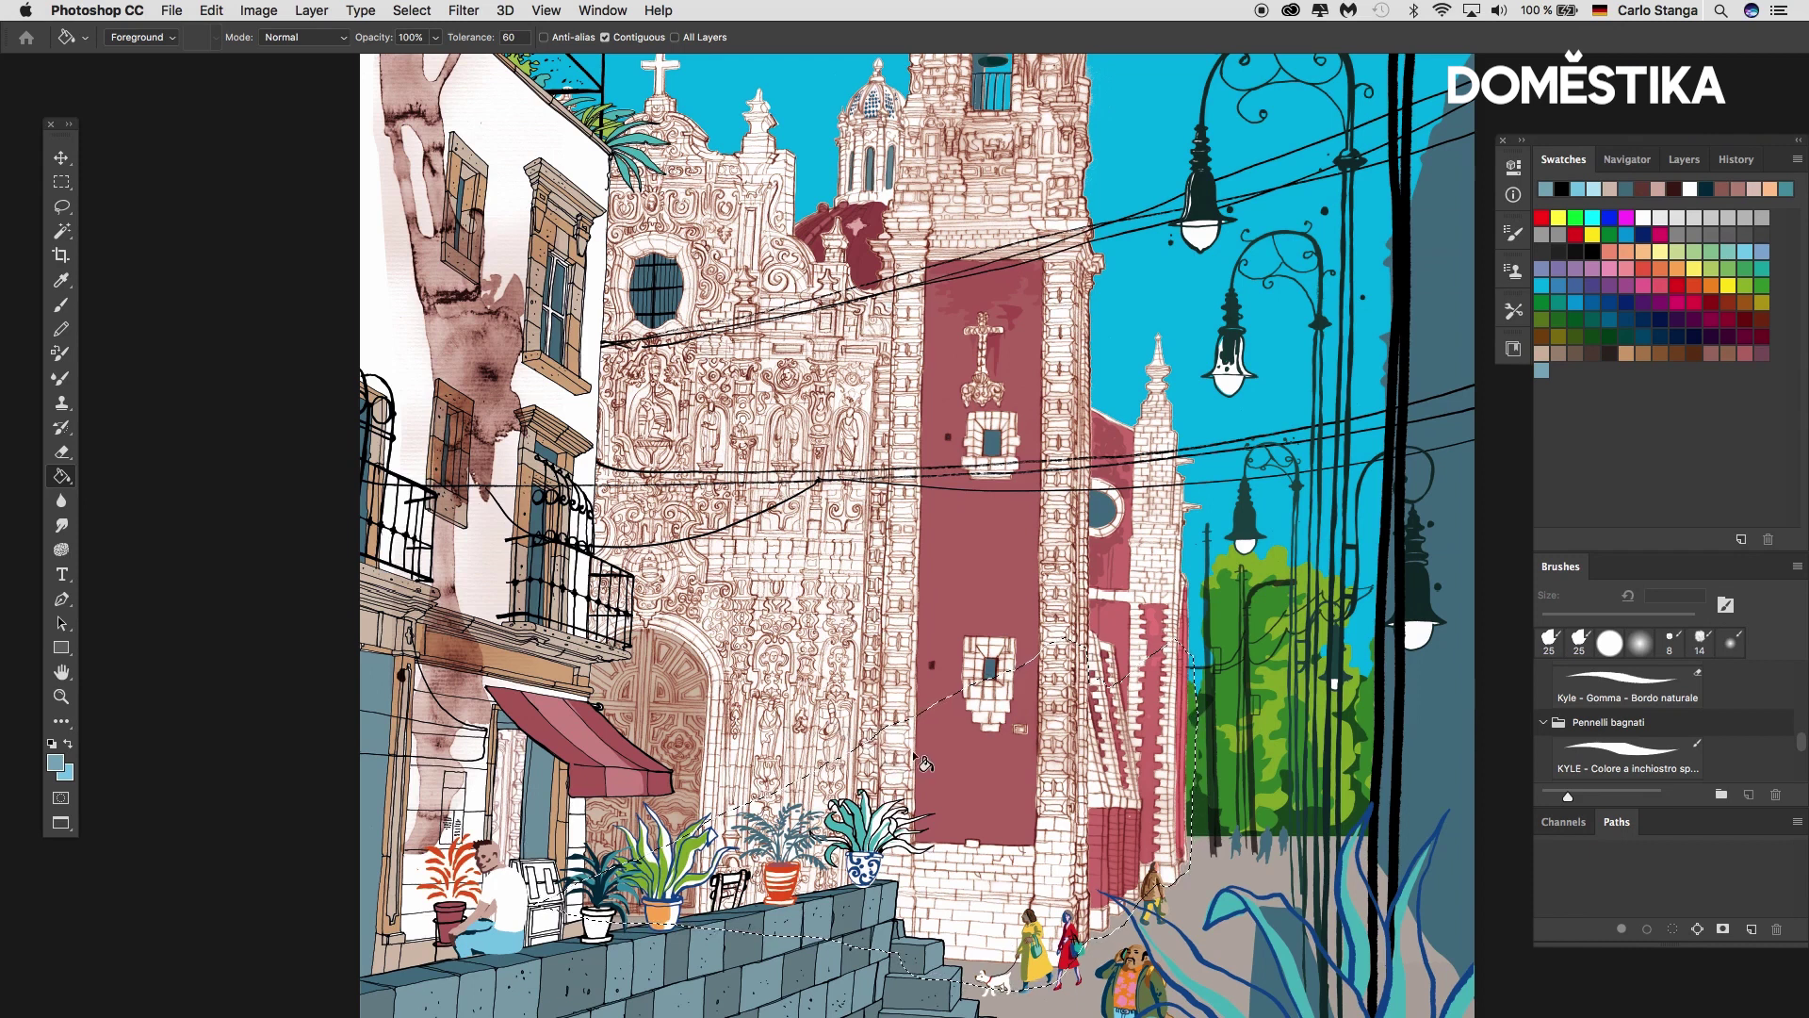
{"action": "left_click", "coordinate": [969, 760]}
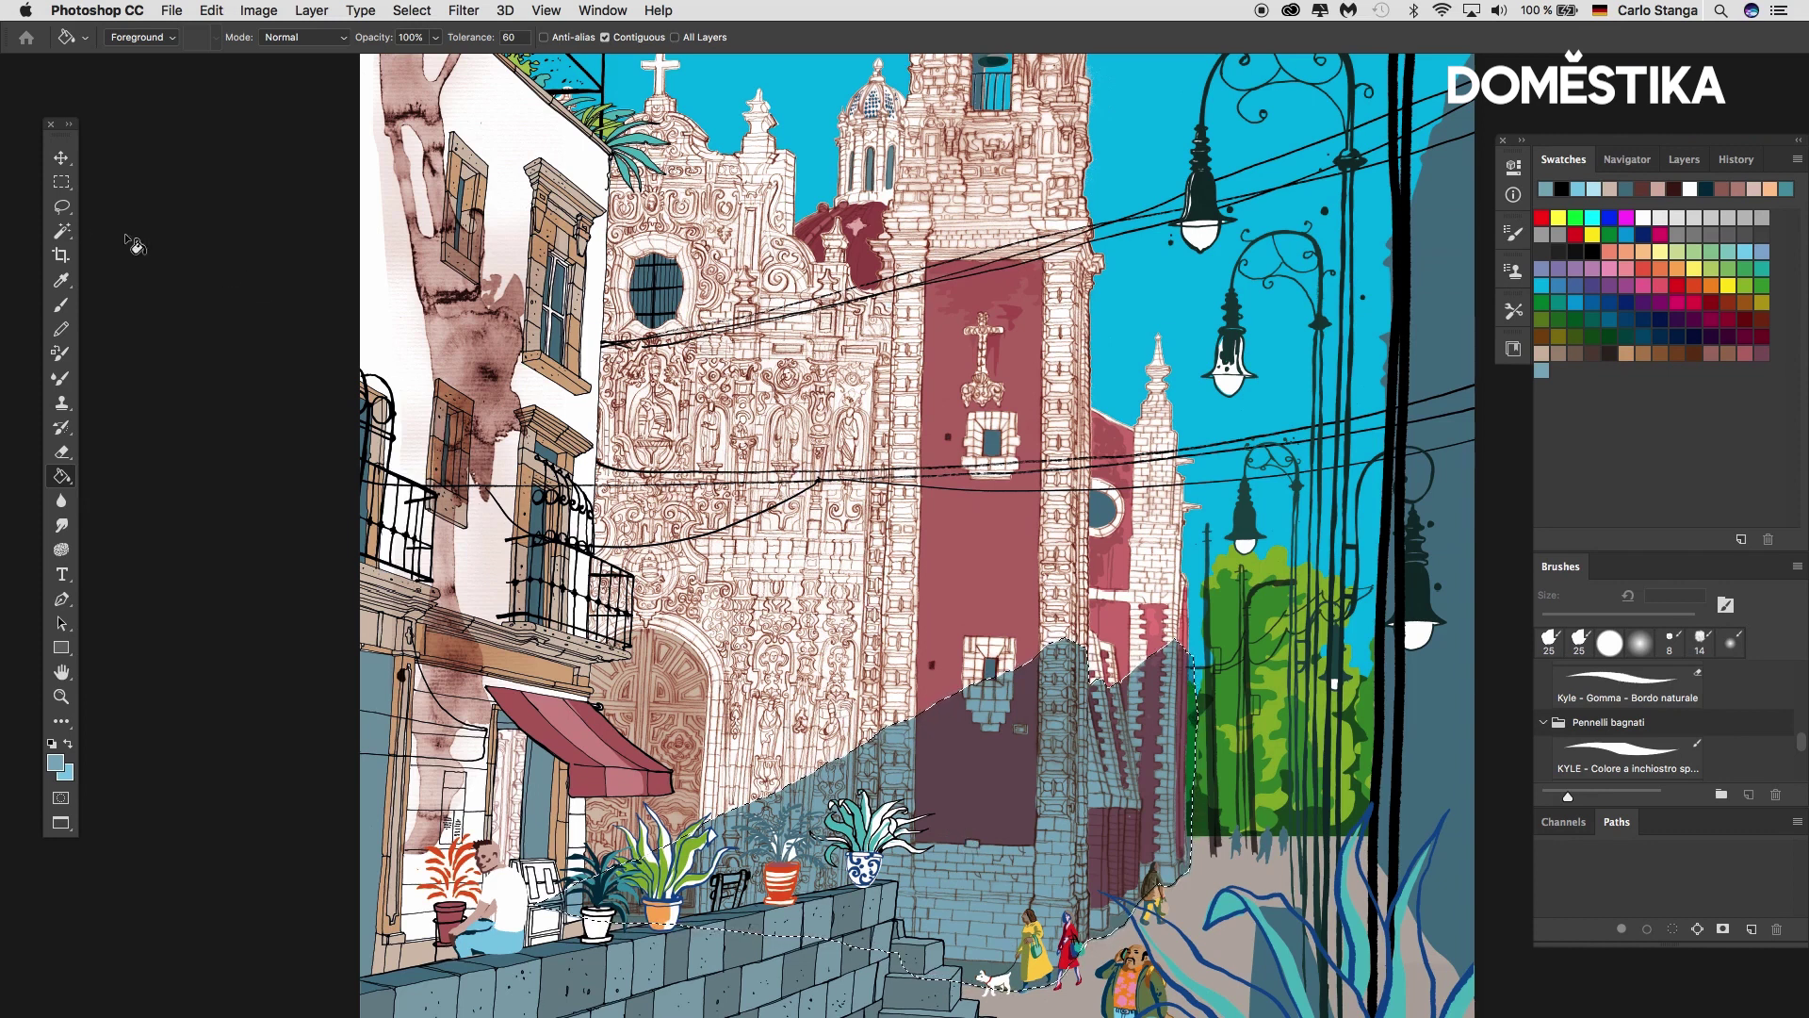
Clean up the church shadow's edge beside the trees with the Polygonal Lasso and clear the selection
{"action": "left_click", "coordinate": [62, 207]}
{"action": "left_click_drag", "start_coordinate": [64, 209], "coordinate": [103, 227]}
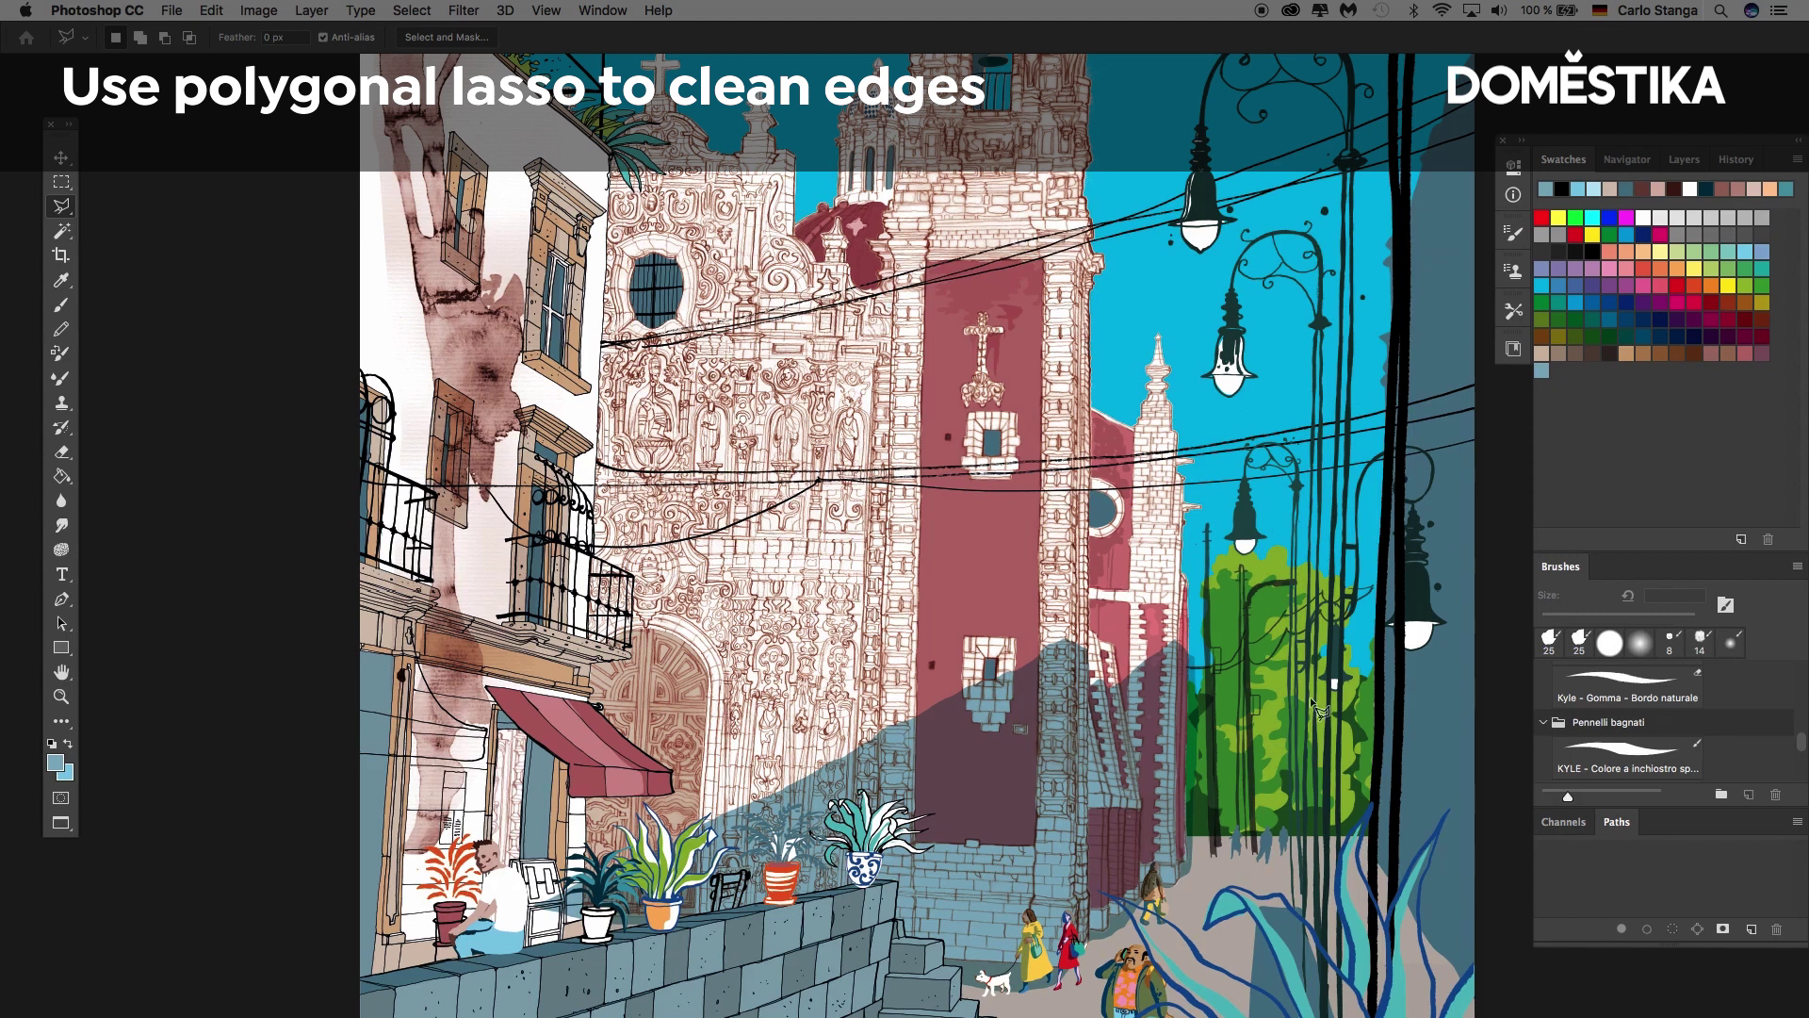
{"action": "left_click", "coordinate": [1198, 639]}
{"action": "left_click", "coordinate": [1191, 875]}
{"action": "key", "text": "Escape"}
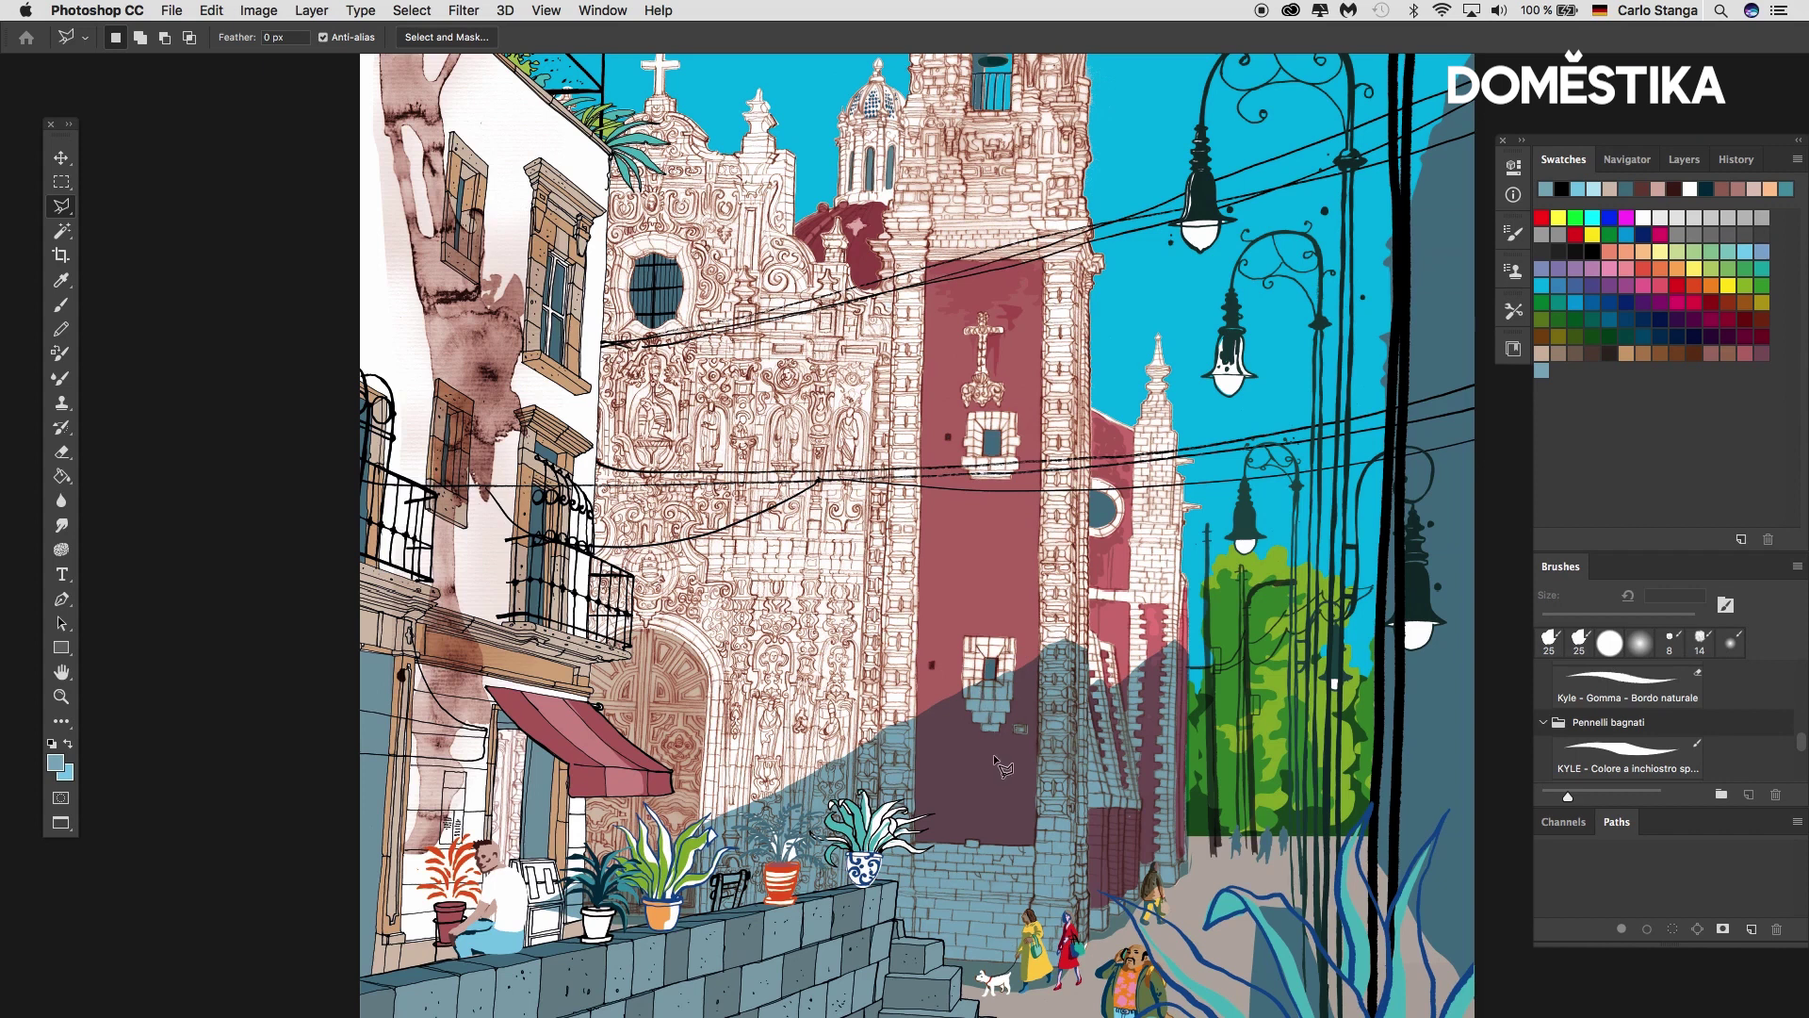
Select the street area from the foot of the trees down past the canvas edge with the Polygonal Lasso
{"action": "left_click", "coordinate": [1627, 159]}
{"action": "left_click", "coordinate": [1599, 539]}
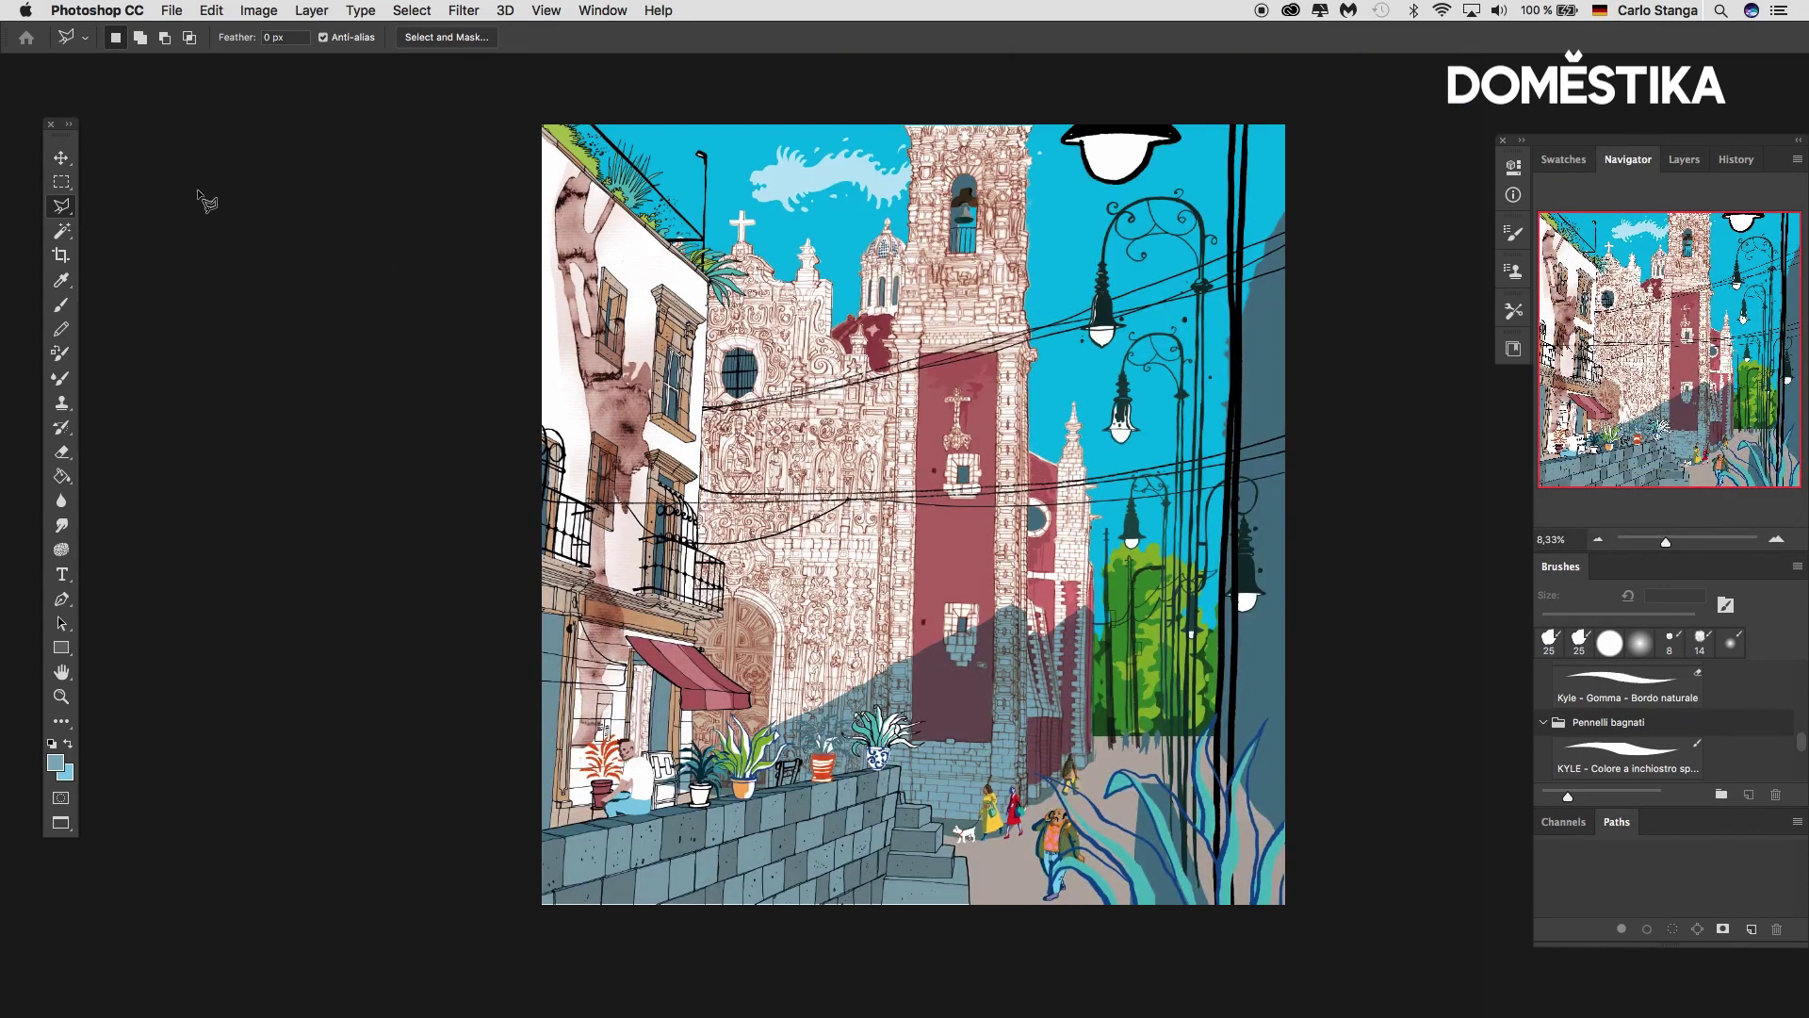
{"action": "left_click", "coordinate": [62, 164]}
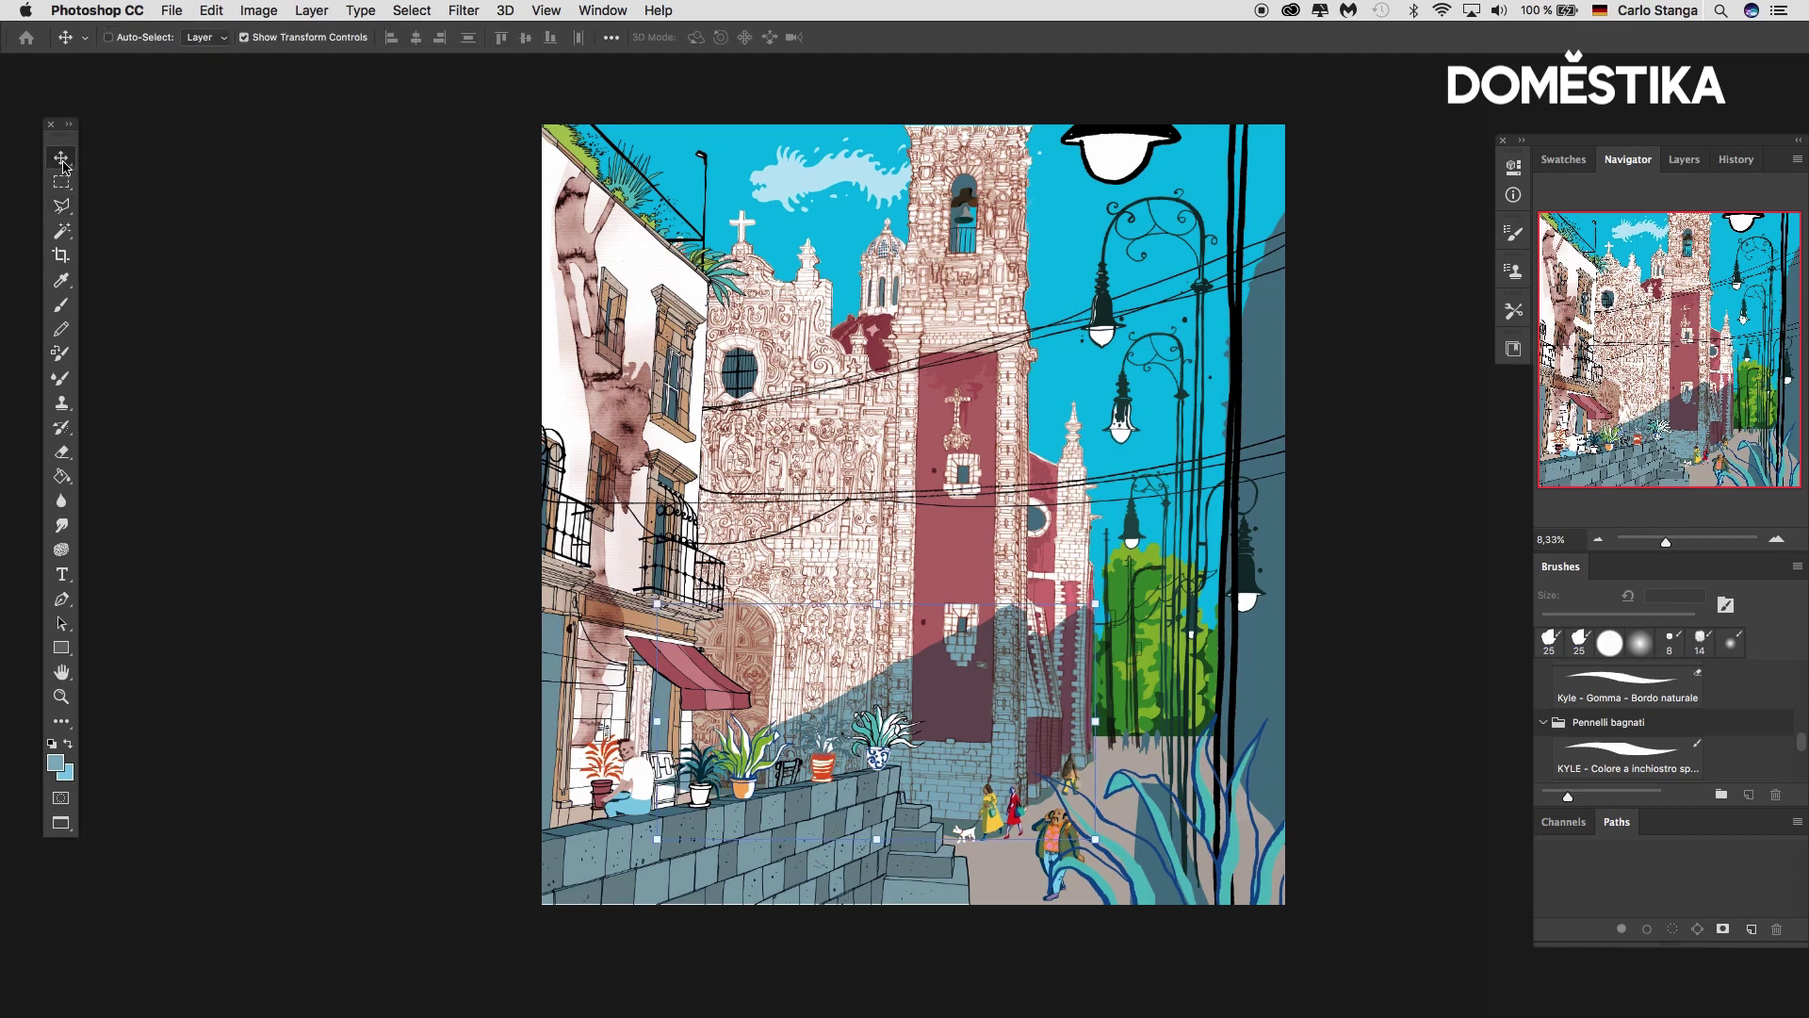
{"action": "left_click", "coordinate": [64, 213]}
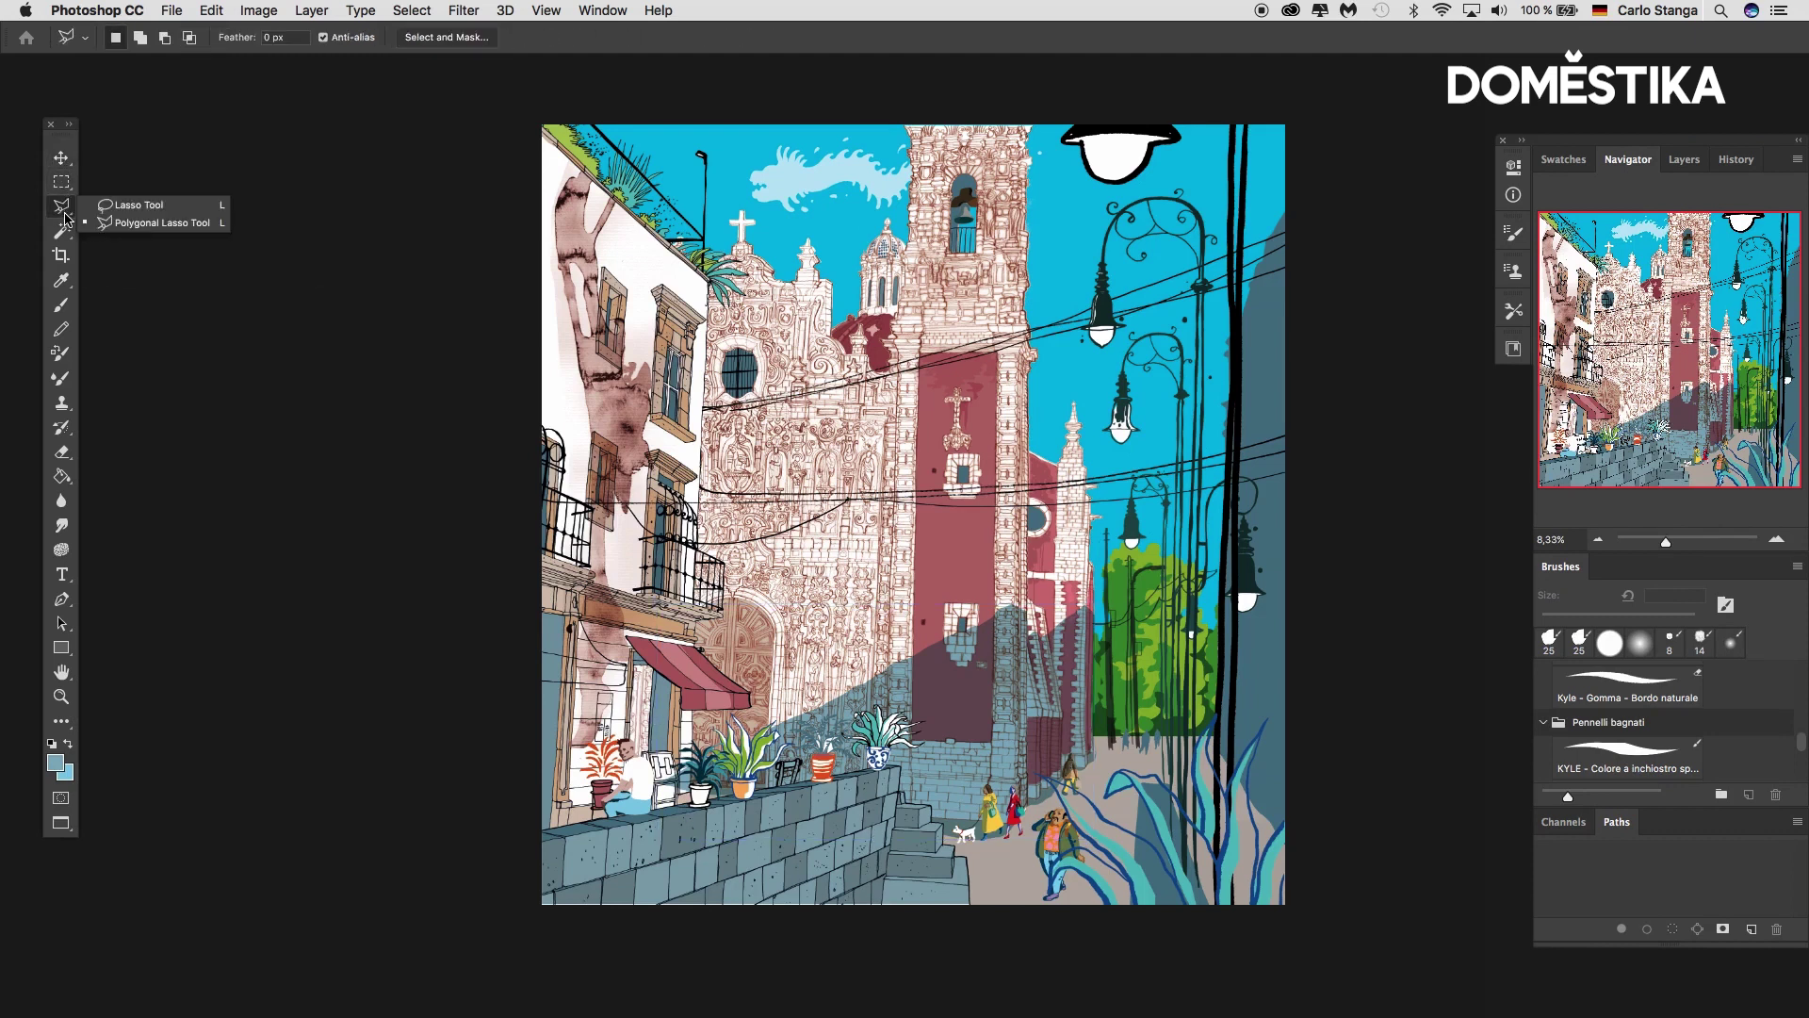
{"action": "left_click", "coordinate": [117, 223]}
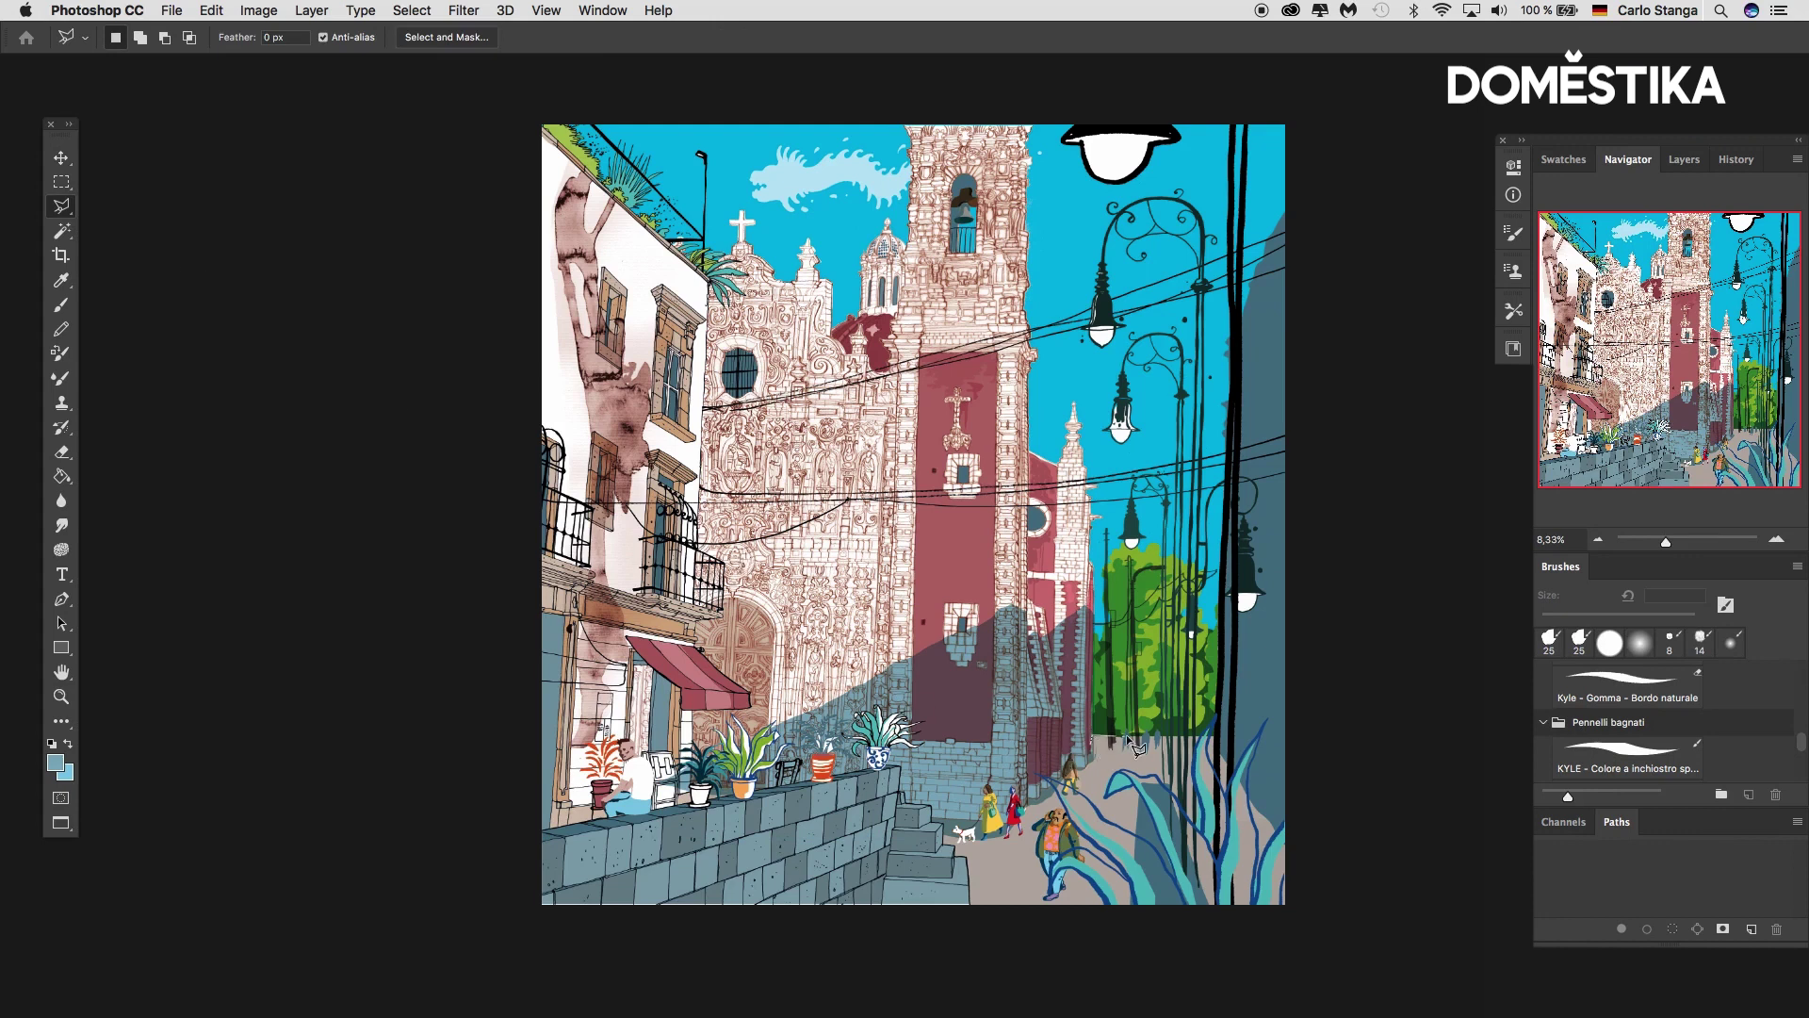
{"action": "left_click", "coordinate": [1216, 734]}
{"action": "left_click", "coordinate": [1300, 848]}
{"action": "left_click", "coordinate": [1291, 936]}
{"action": "left_click", "coordinate": [891, 928]}
{"action": "left_click", "coordinate": [518, 942]}
{"action": "left_click", "coordinate": [518, 890]}
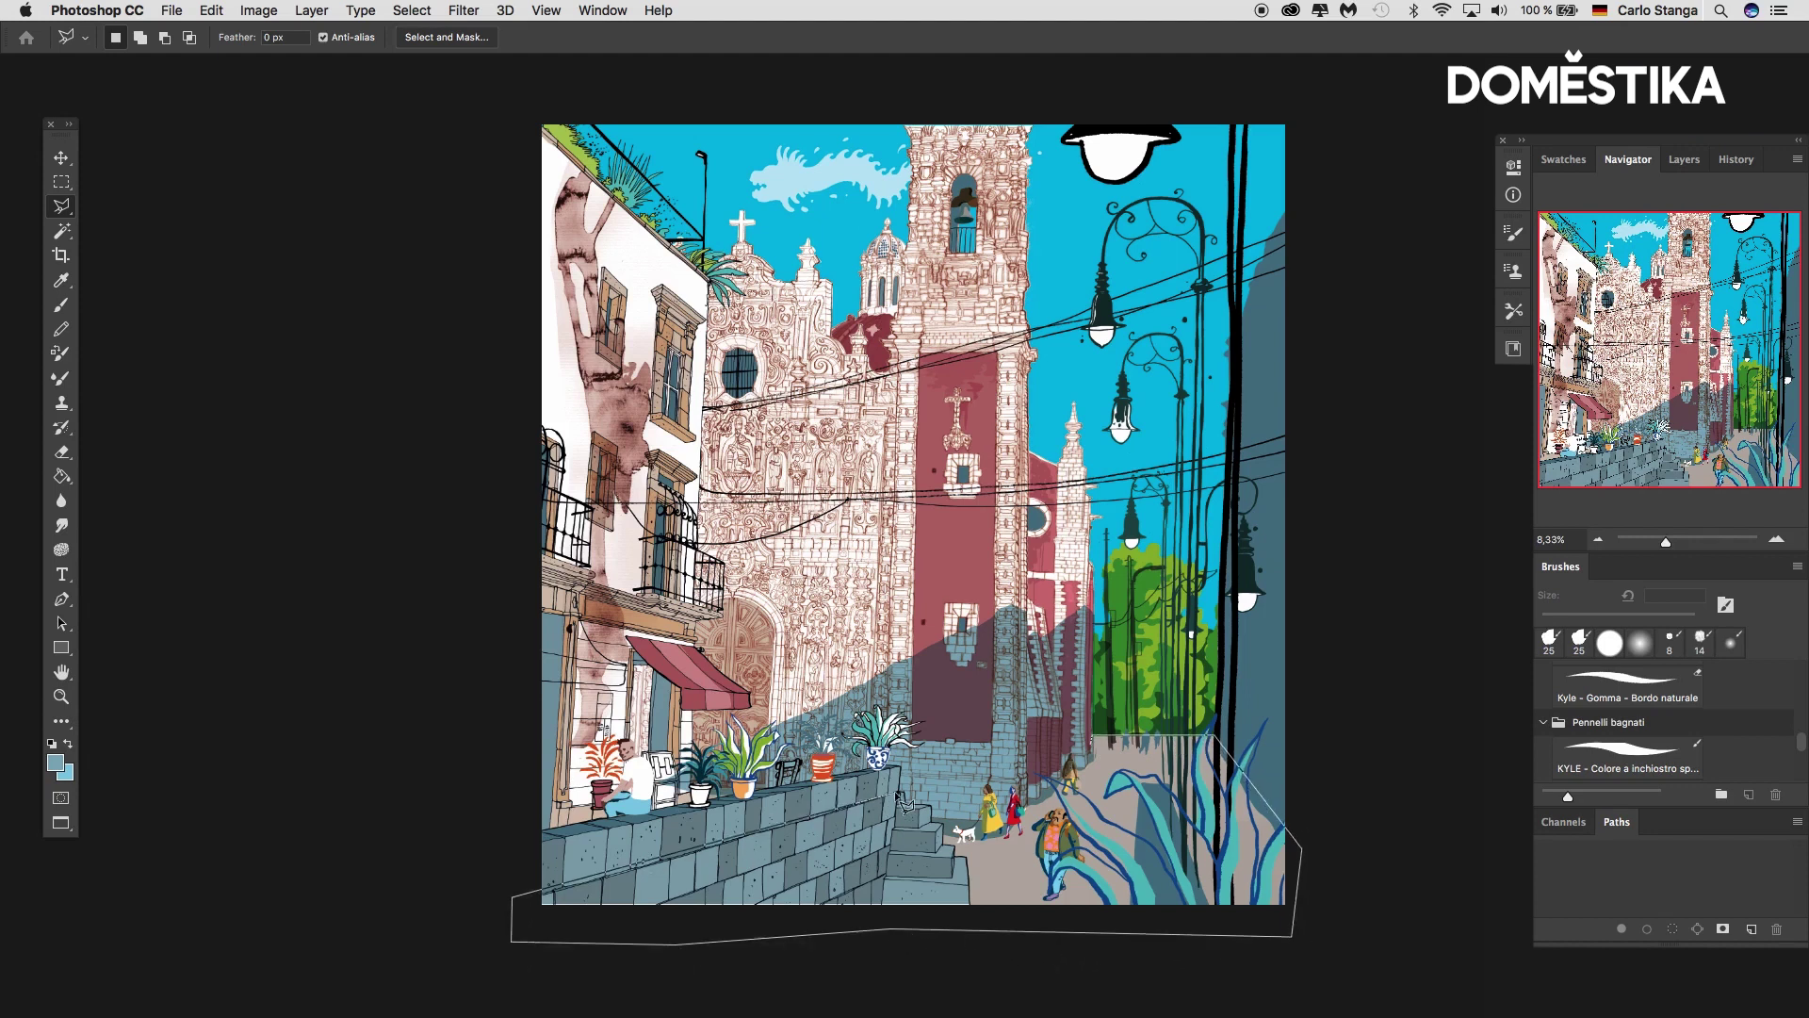
{"action": "left_click", "coordinate": [1094, 735]}
Fill the selected street area with the blue-grey foreground colour as shadow and deselect
{"action": "left_click", "coordinate": [61, 476]}
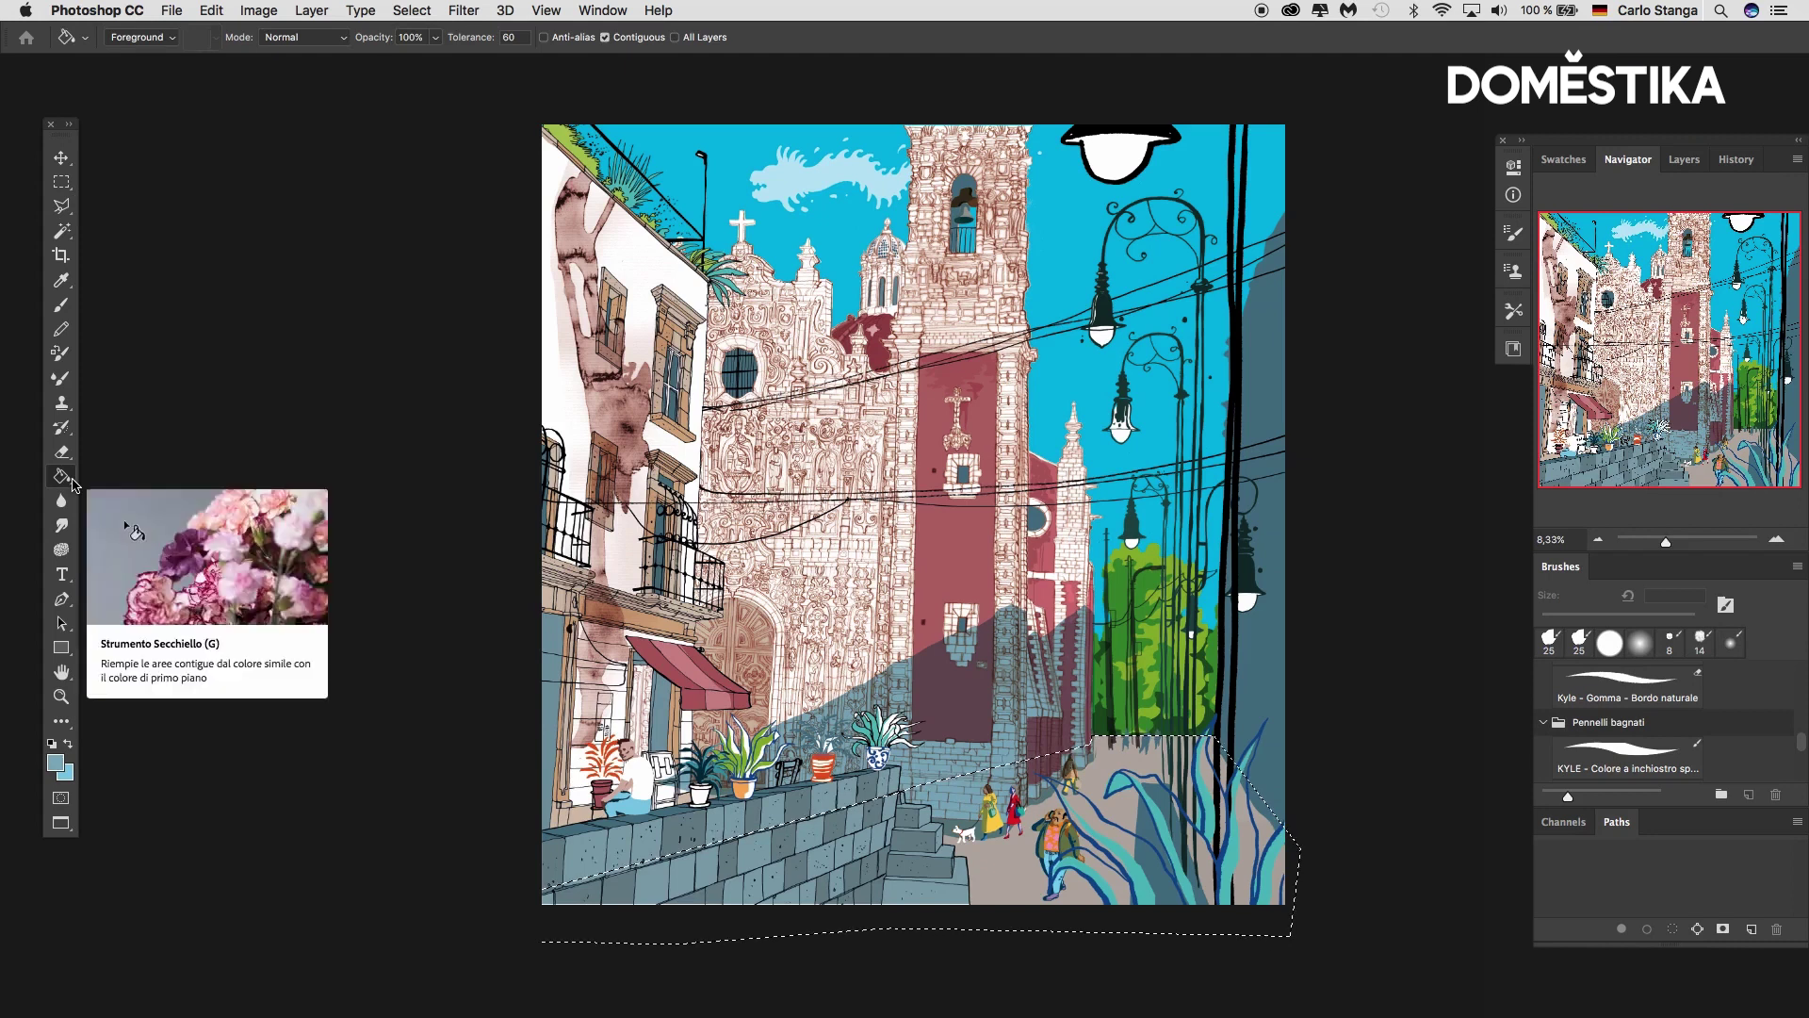
{"action": "left_click", "coordinate": [991, 862]}
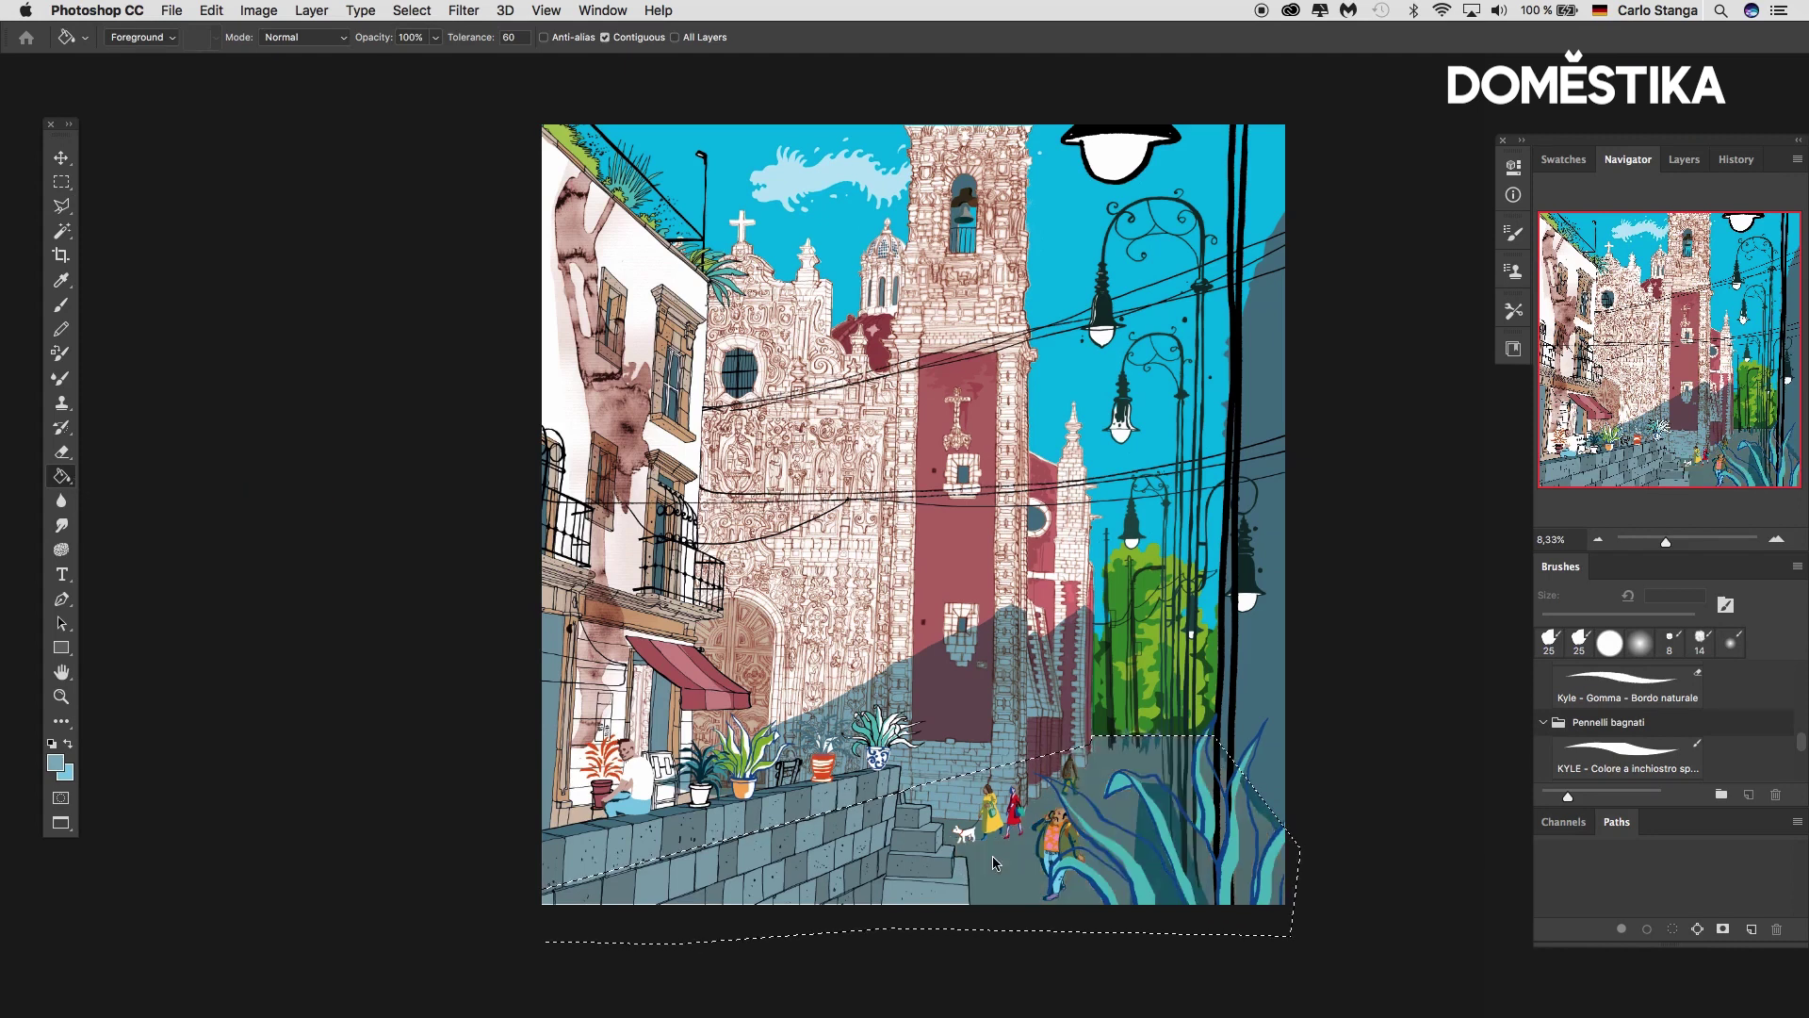
{"action": "key", "text": "super+d"}
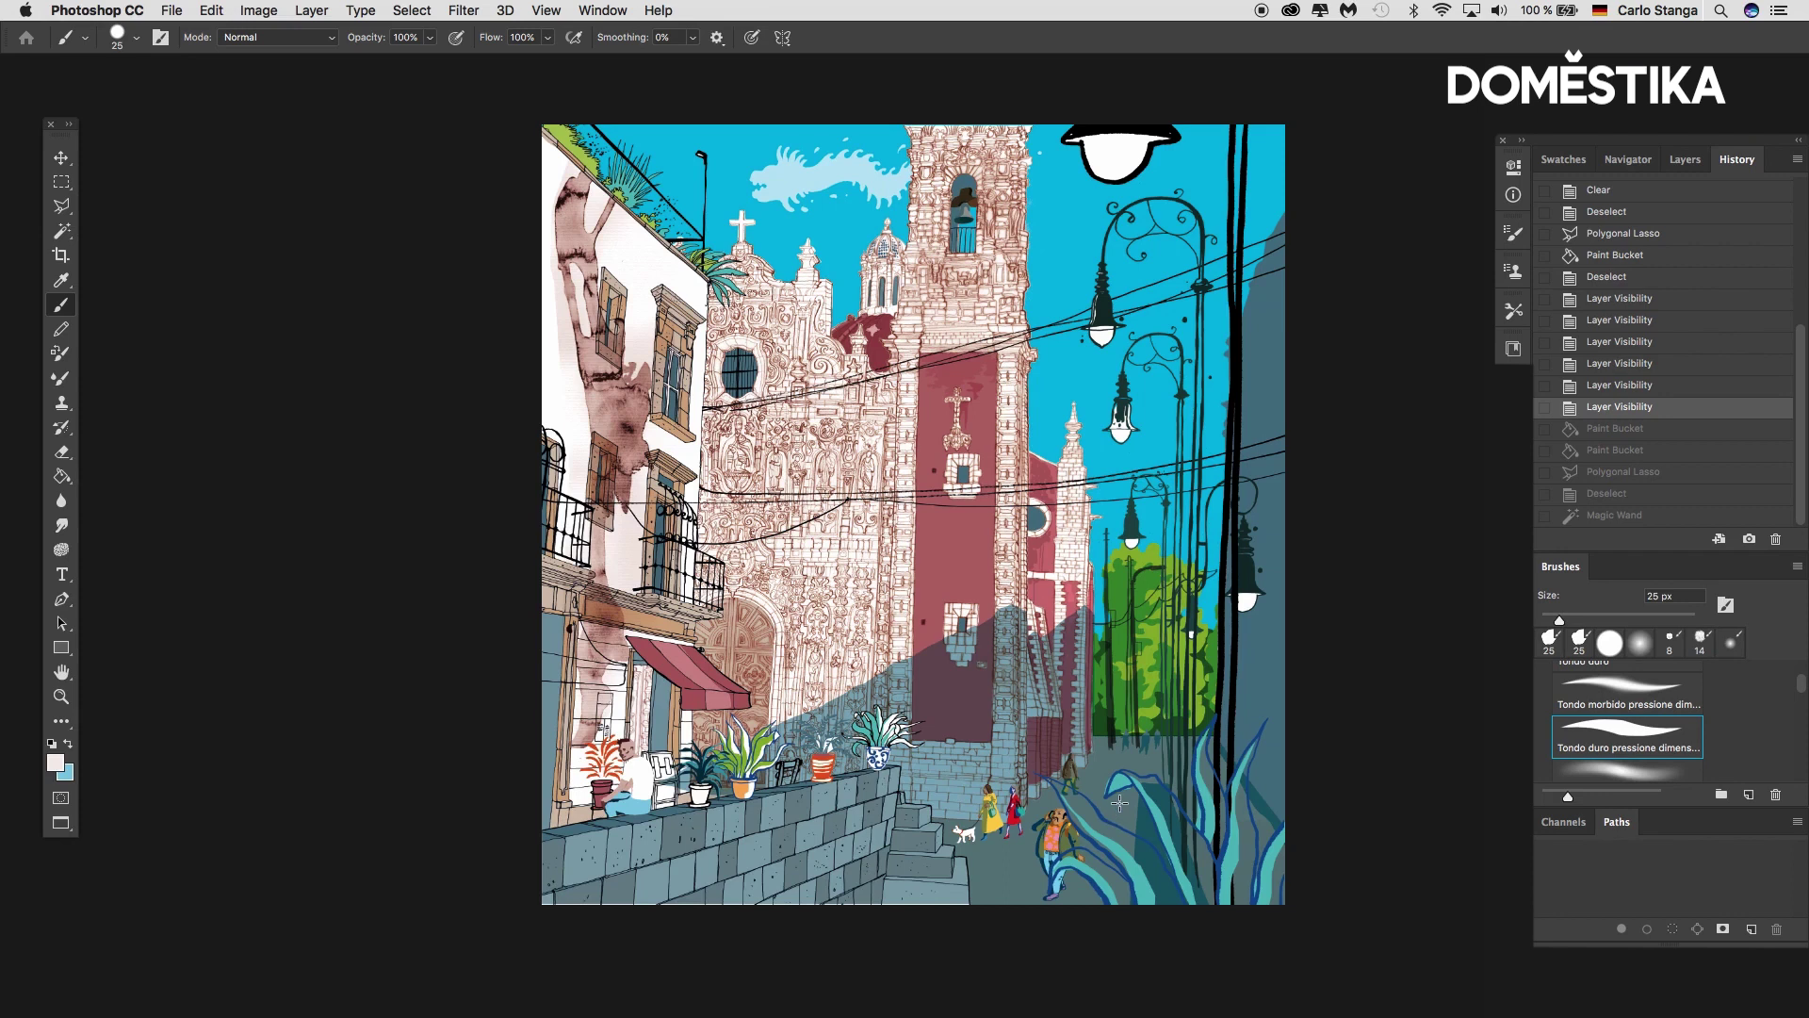
Select the layer holding the agave's outlines and identify it in the layer stack
{"action": "left_click", "coordinate": [62, 157]}
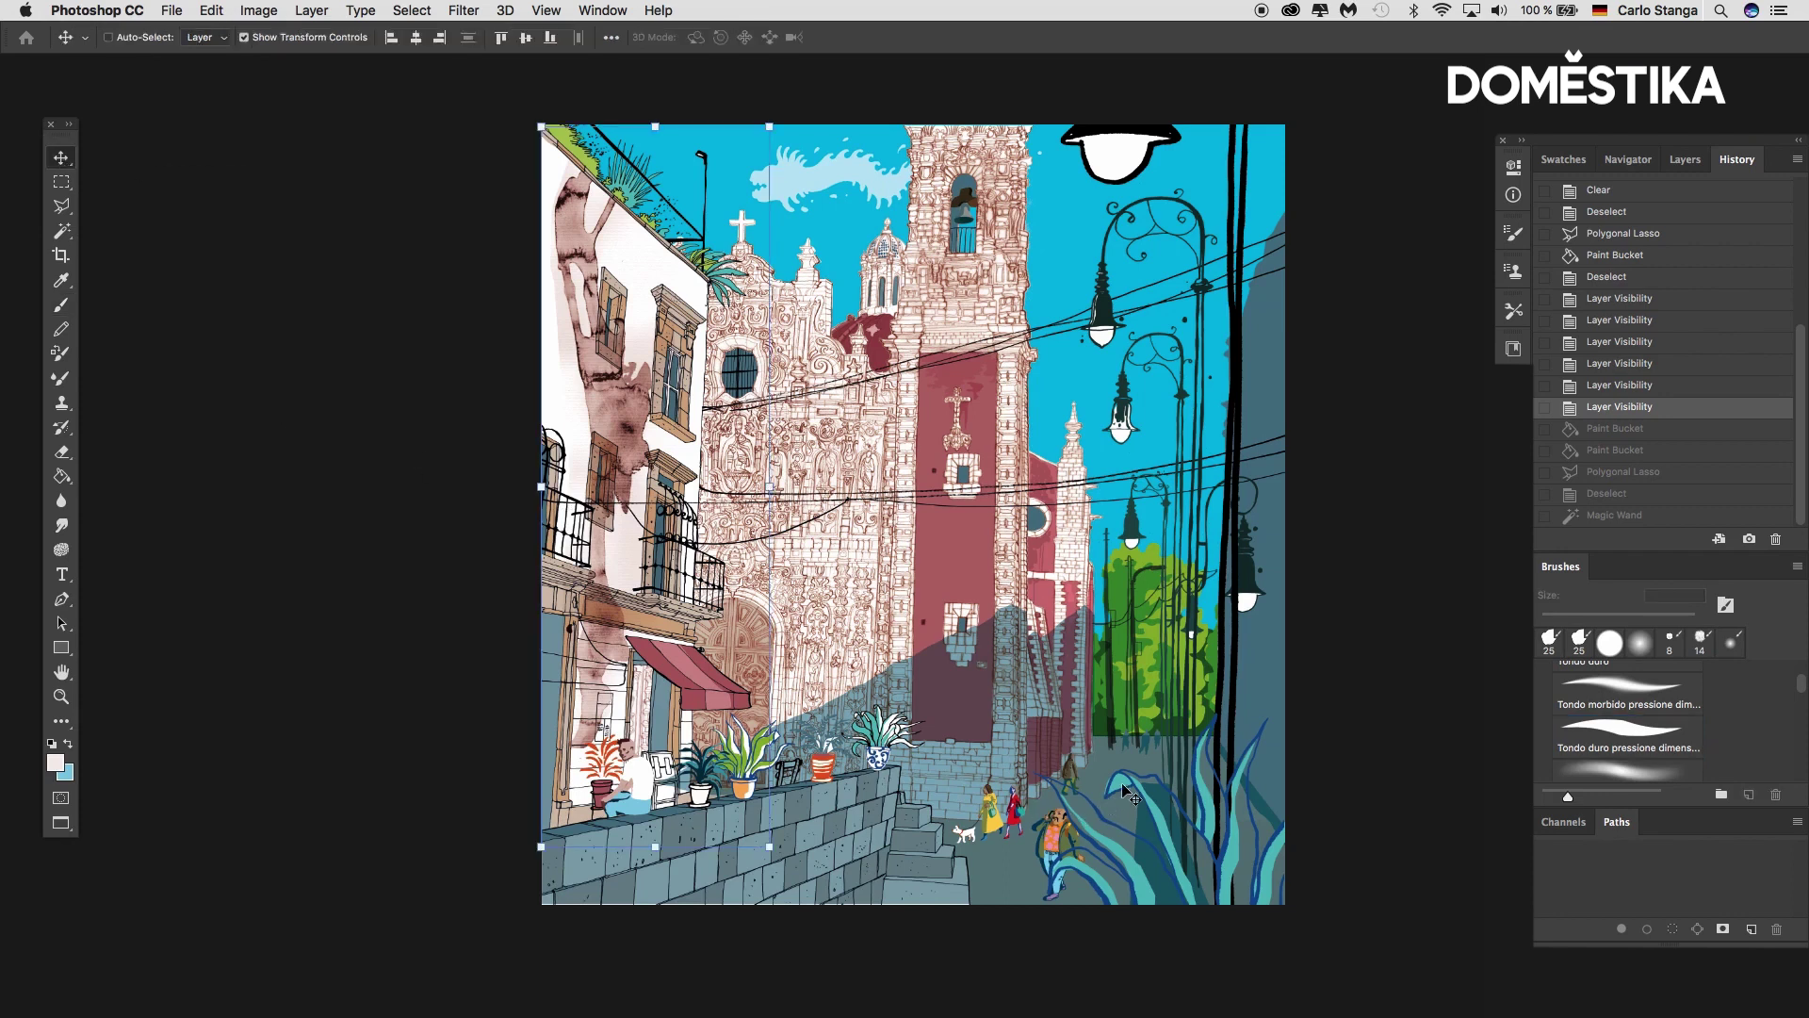
{"action": "key", "text": "super+x"}
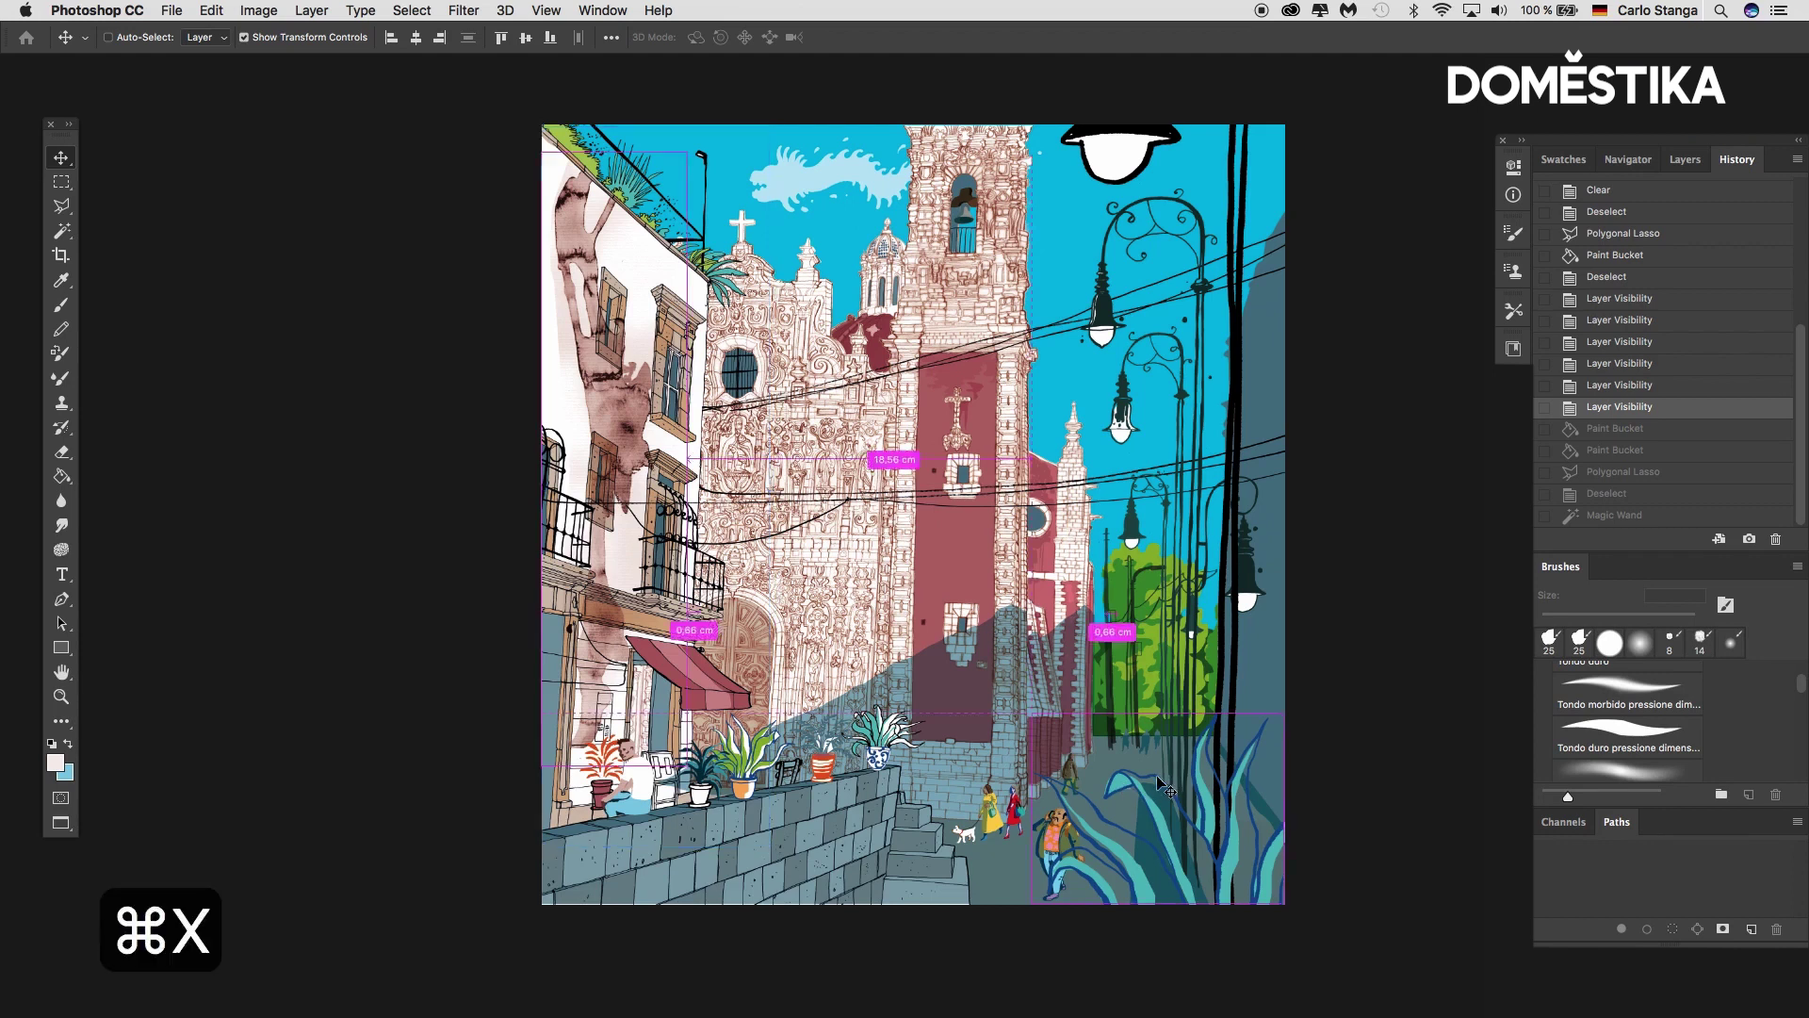
{"action": "left_click", "coordinate": [1684, 159]}
{"action": "left_click_drag", "start_coordinate": [1801, 391], "coordinate": [1798, 273]}
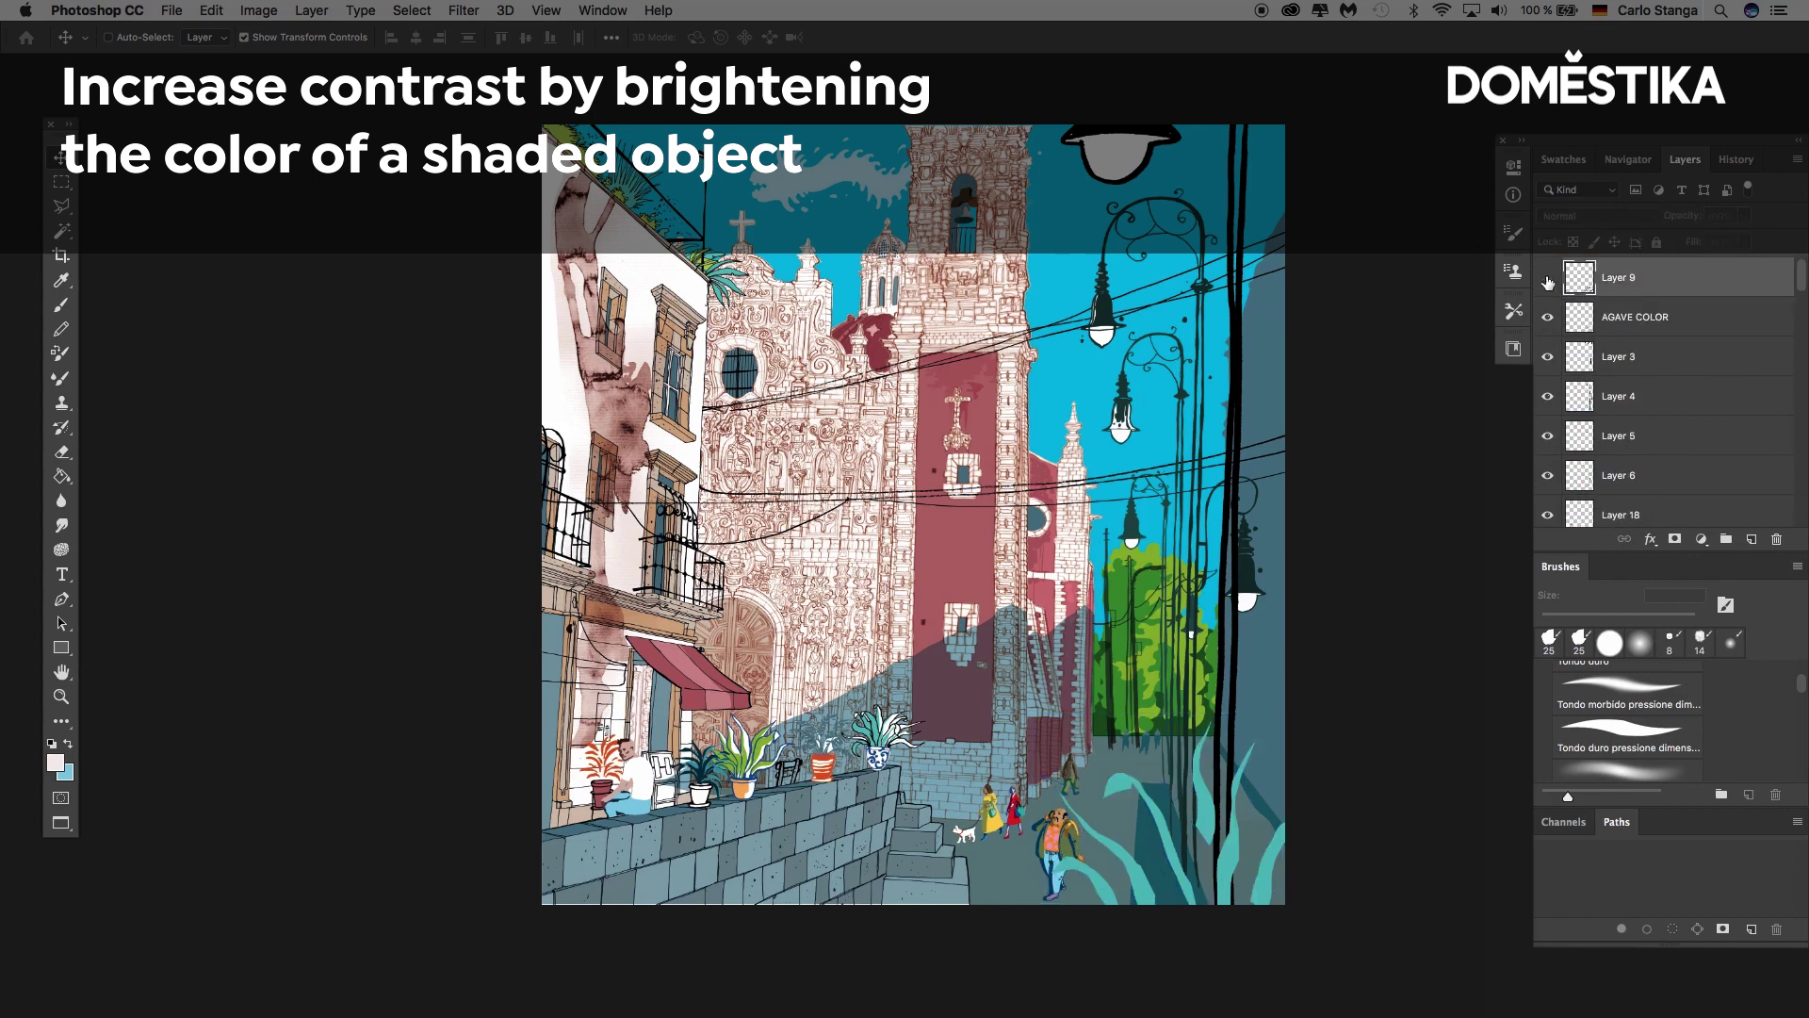
Recolour all the agave outlines with the Paint Bucket, trying the tree's light green and settling on white
{"action": "left_click", "coordinate": [61, 478]}
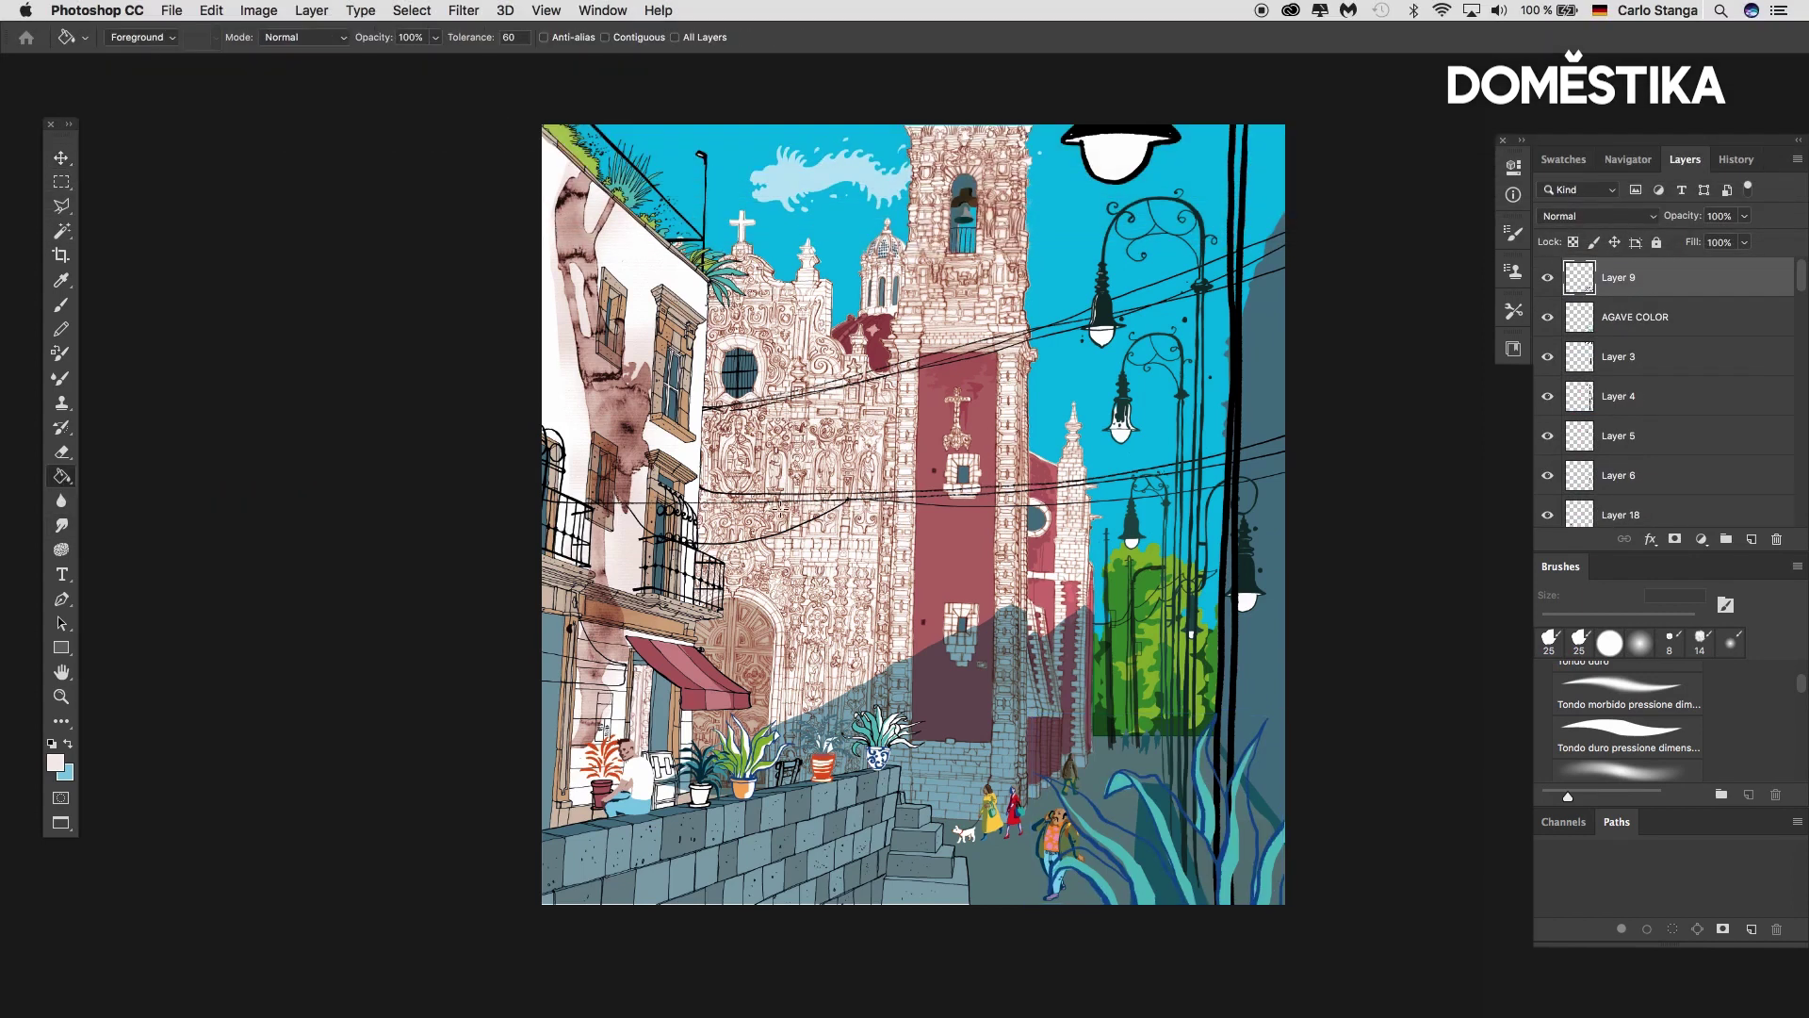
{"action": "left_click", "coordinate": [1155, 634], "text": "alt"}
{"action": "left_click", "coordinate": [1156, 775]}
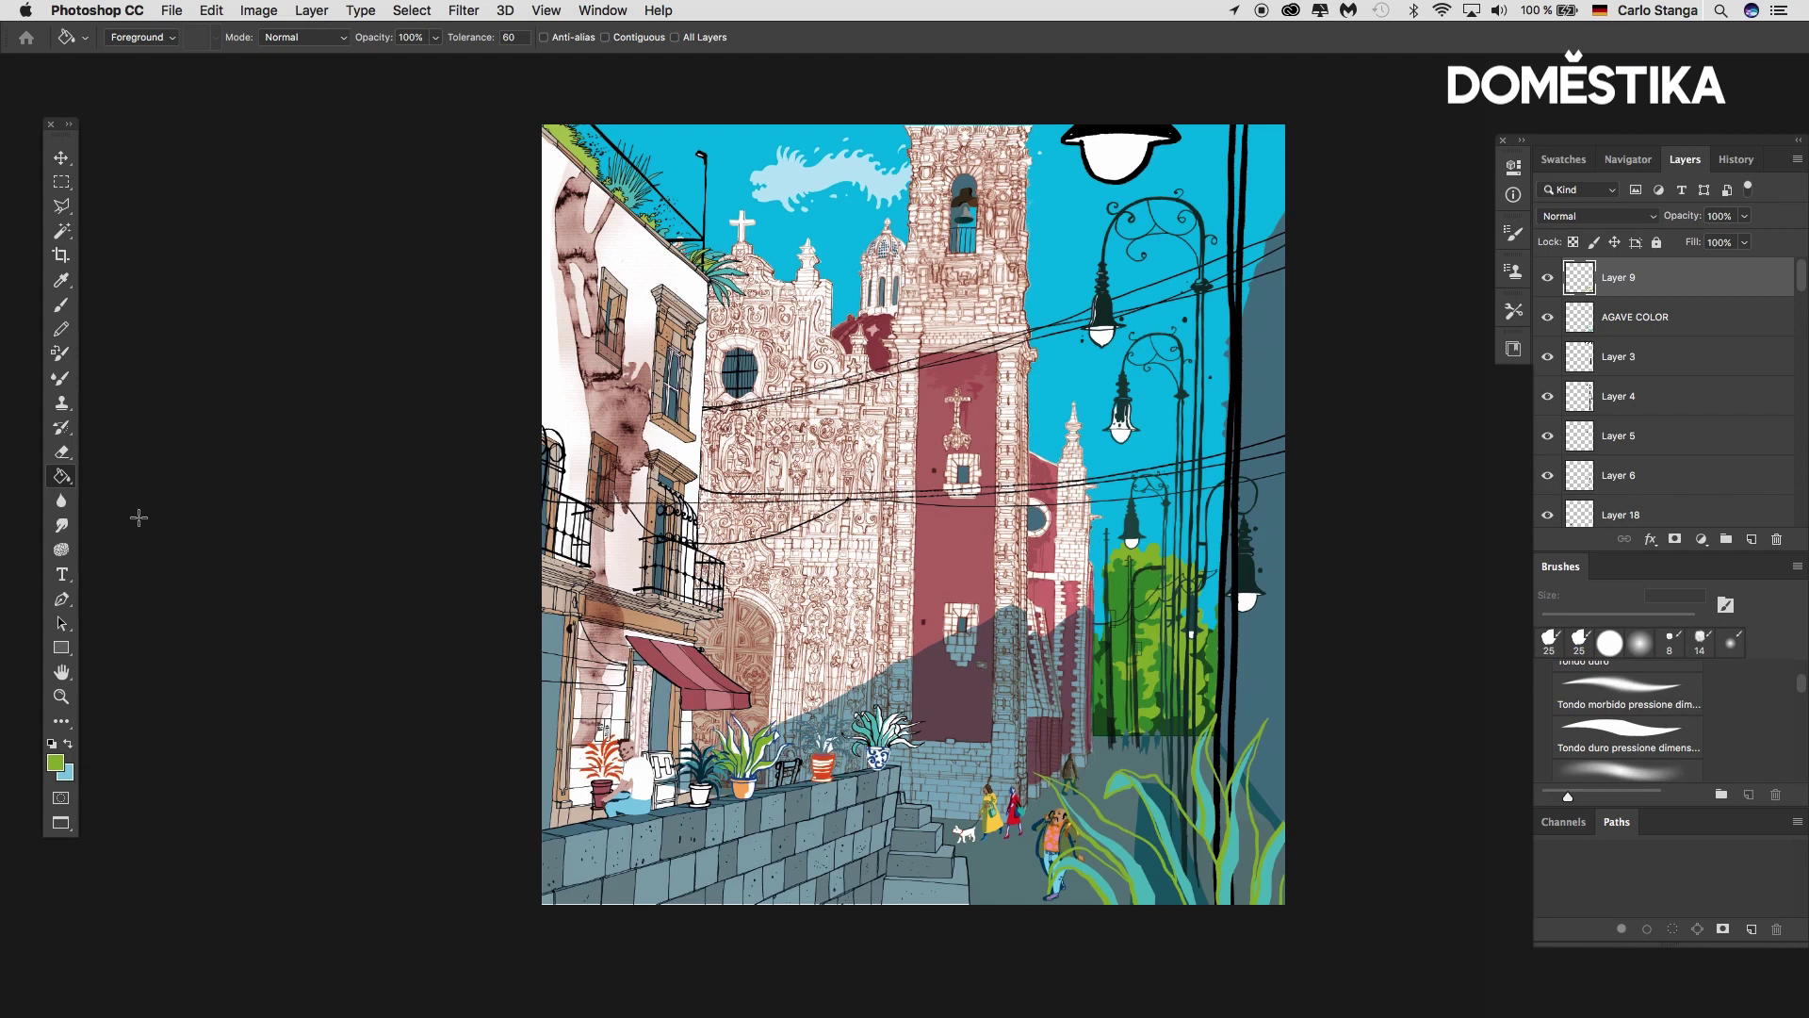
{"action": "left_click", "coordinate": [1004, 329], "text": "alt"}
{"action": "left_click", "coordinate": [1214, 720]}
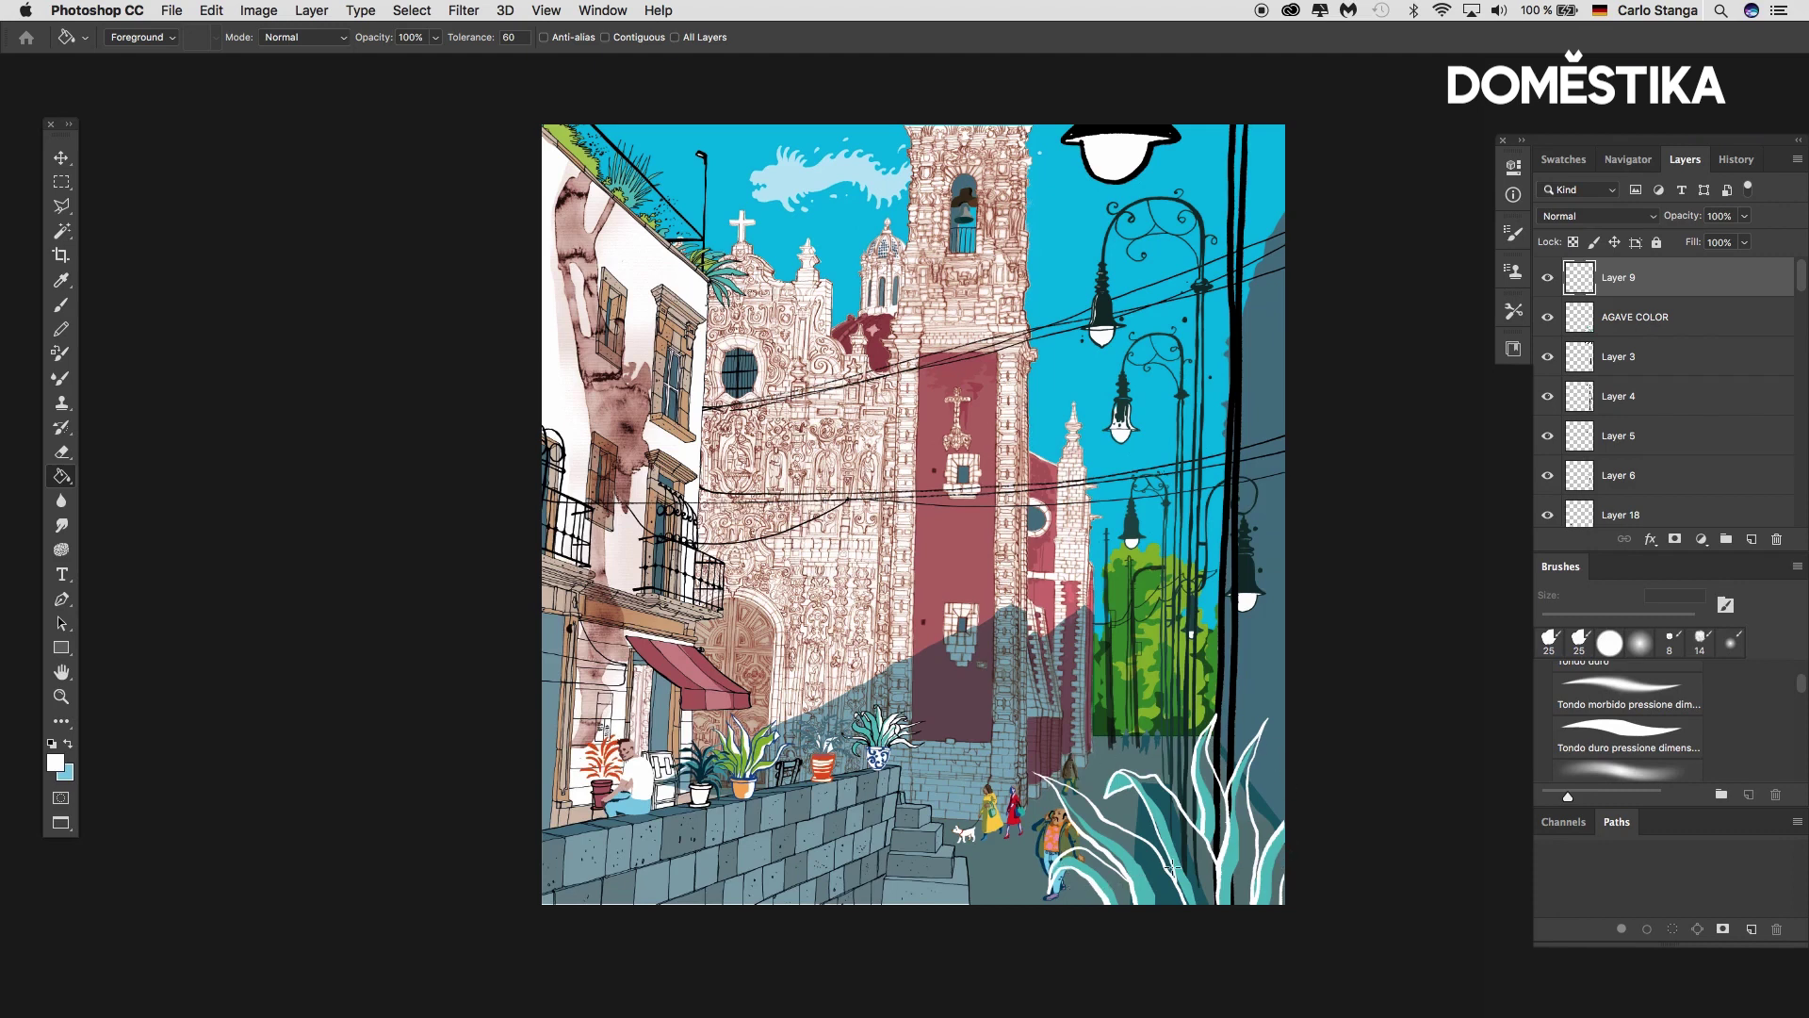
Create a new layer named BUILDING-SHADOW in Multiply mode above the white building's texture layer
{"action": "left_click", "coordinate": [73, 164]}
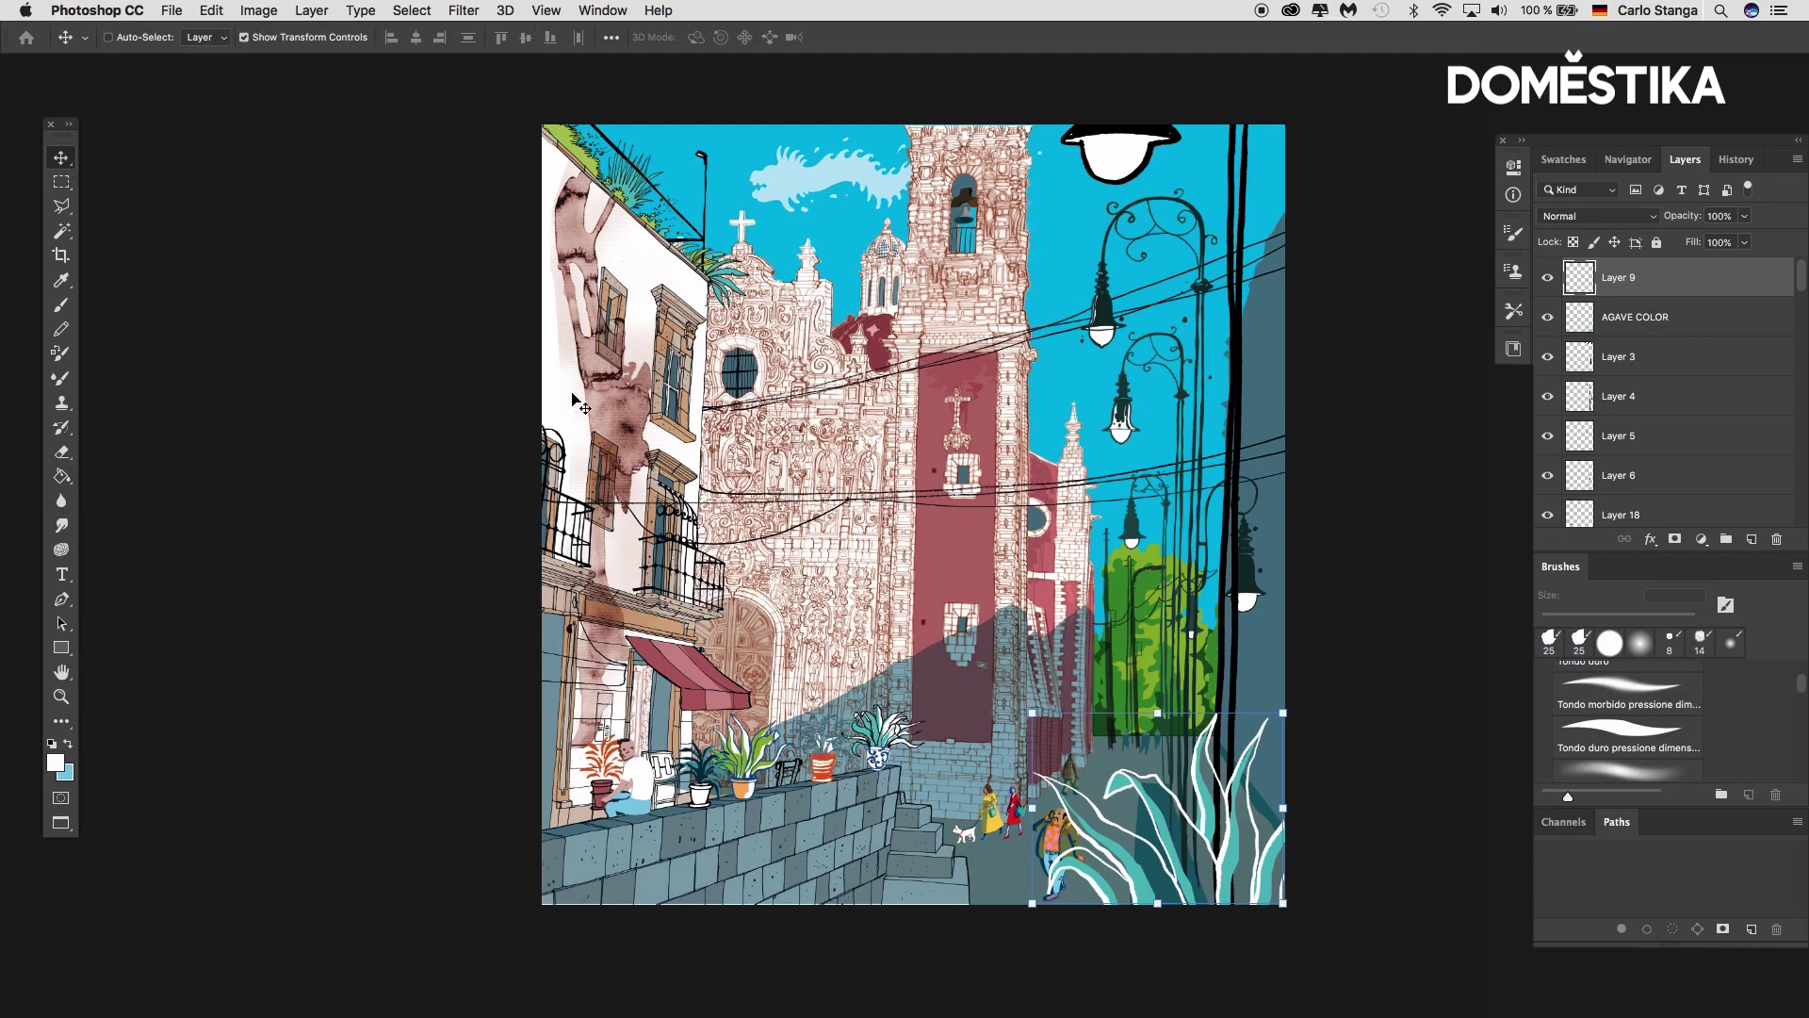
{"action": "left_click", "coordinate": [671, 273], "text": "super"}
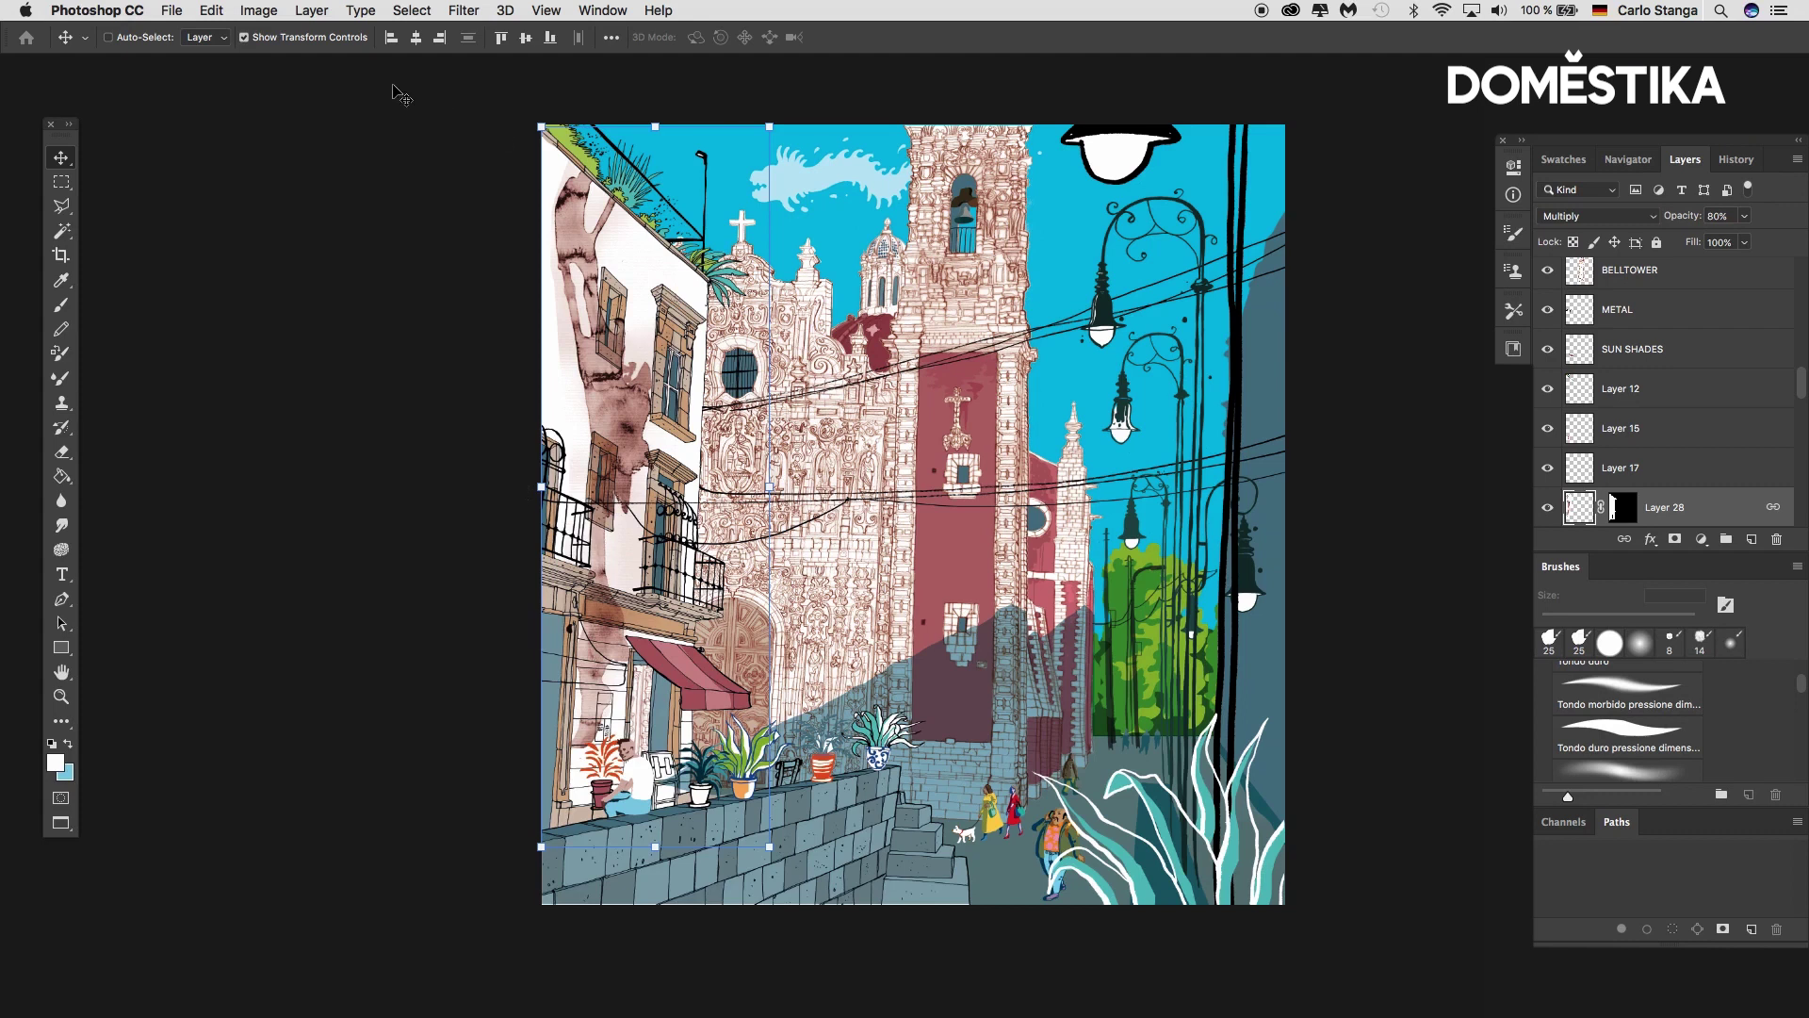
{"action": "left_click", "coordinate": [320, 11]}
{"action": "mouse_move", "coordinate": [325, 34]}
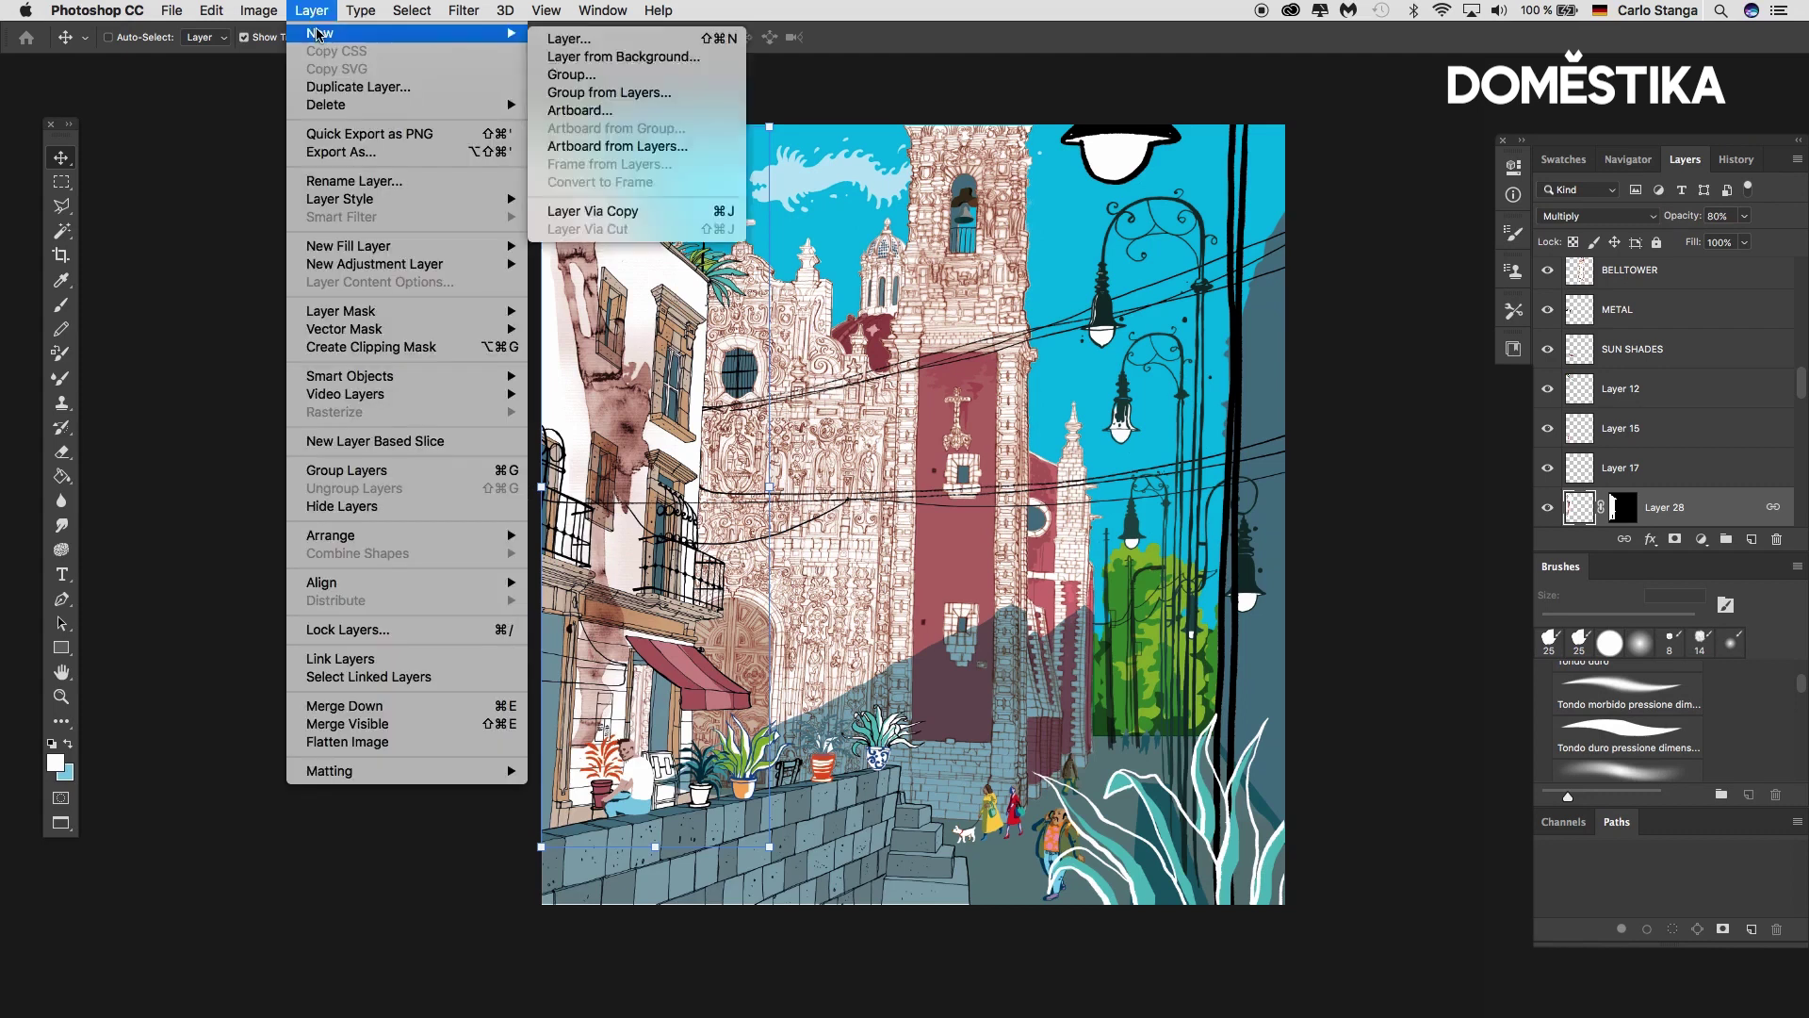
{"action": "left_click", "coordinate": [569, 39]}
{"action": "type", "text": "BUILDING-SHADOW"}
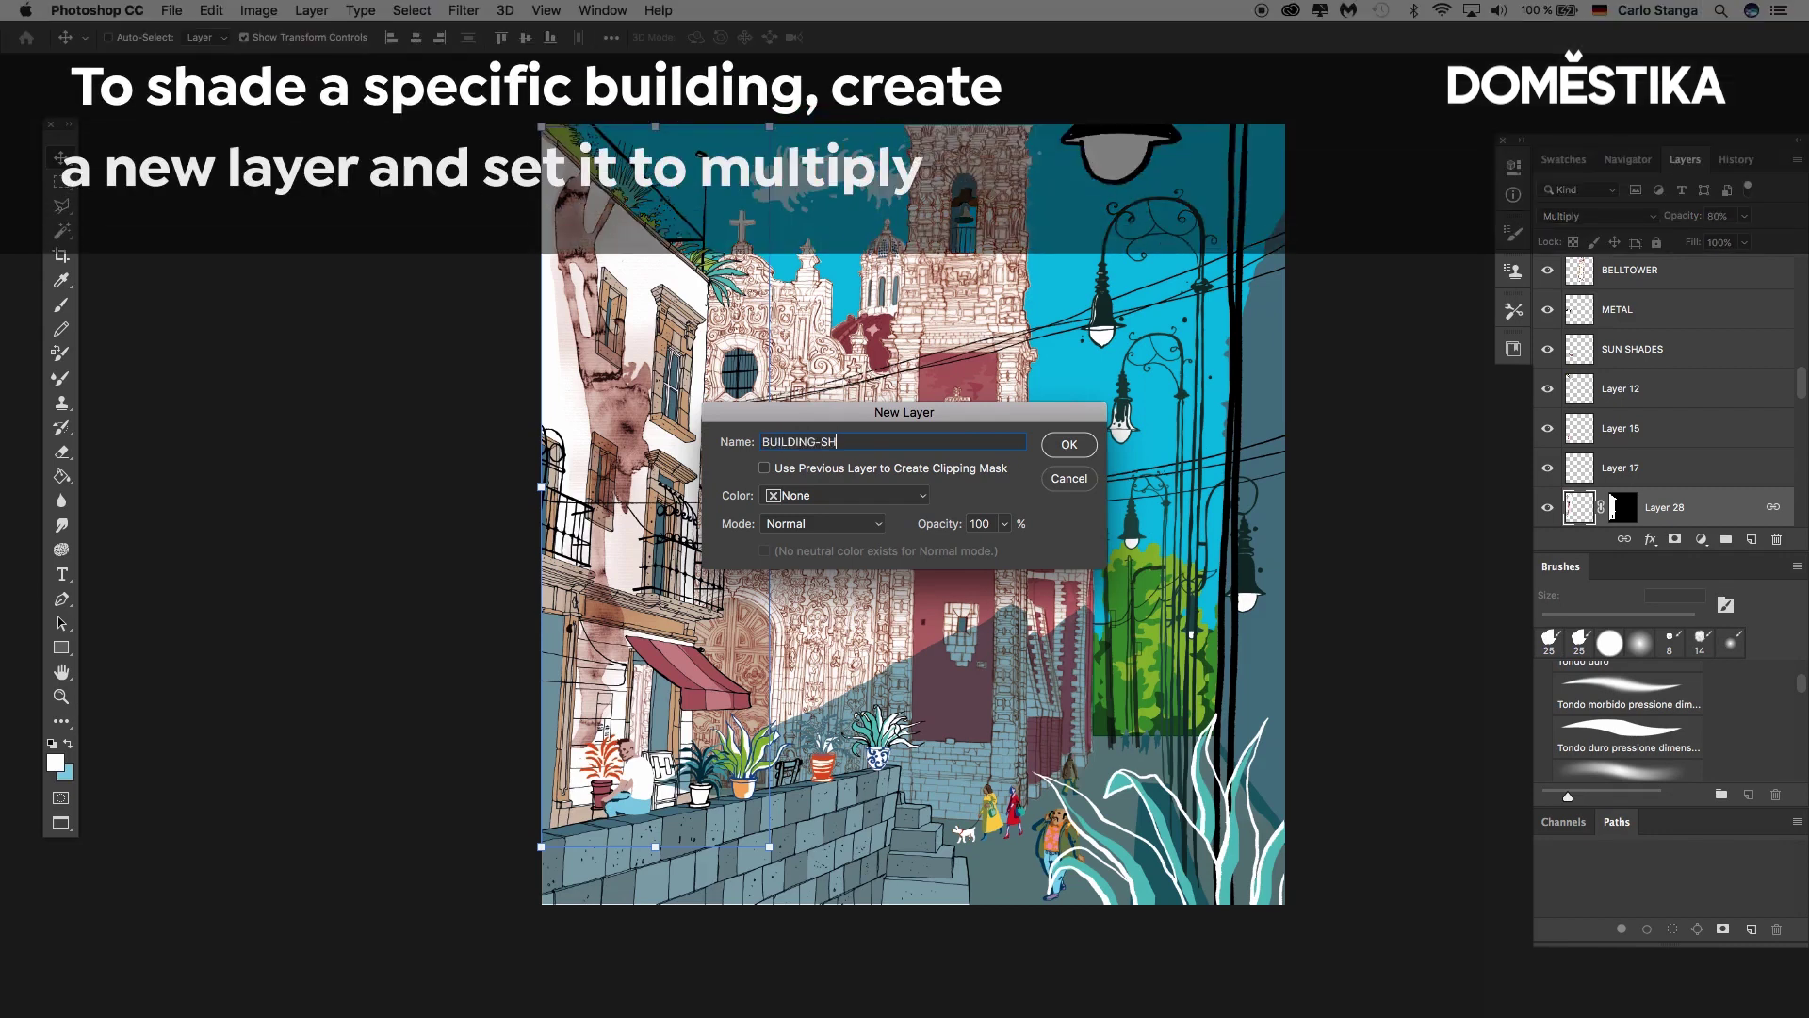
{"action": "left_click", "coordinate": [828, 522]}
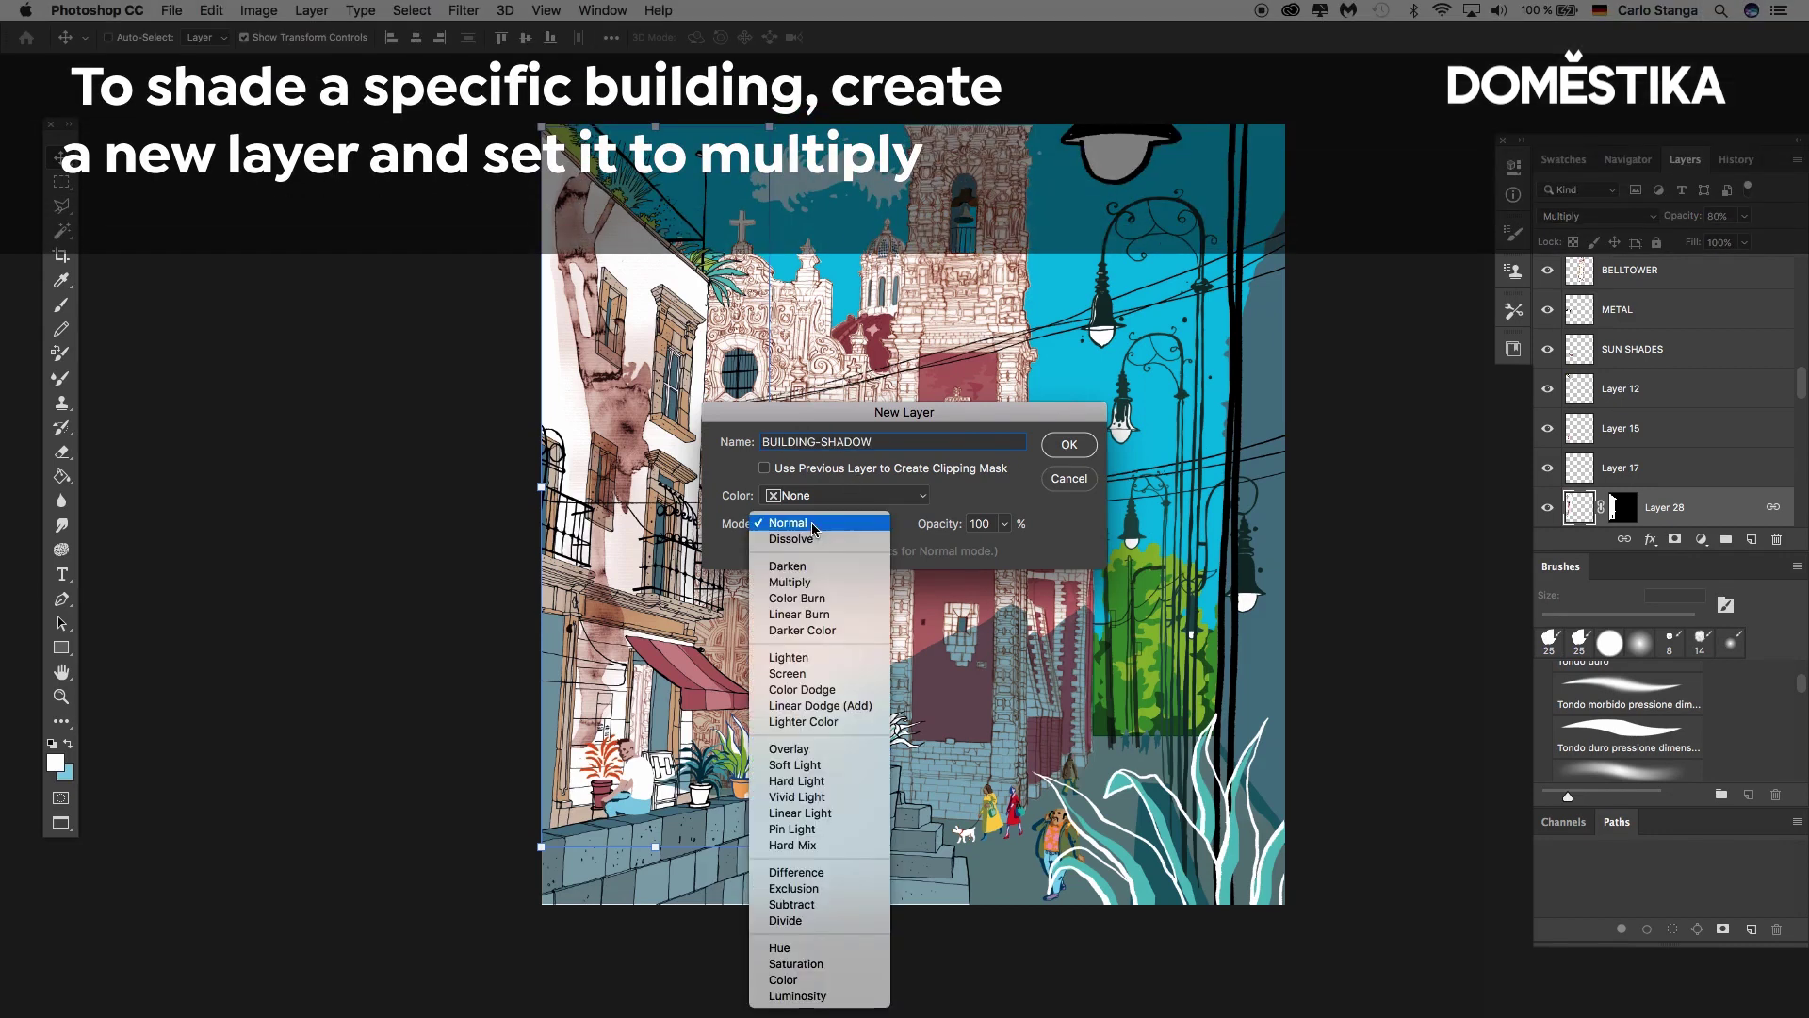
{"action": "left_click", "coordinate": [804, 584]}
{"action": "left_click", "coordinate": [1069, 446]}
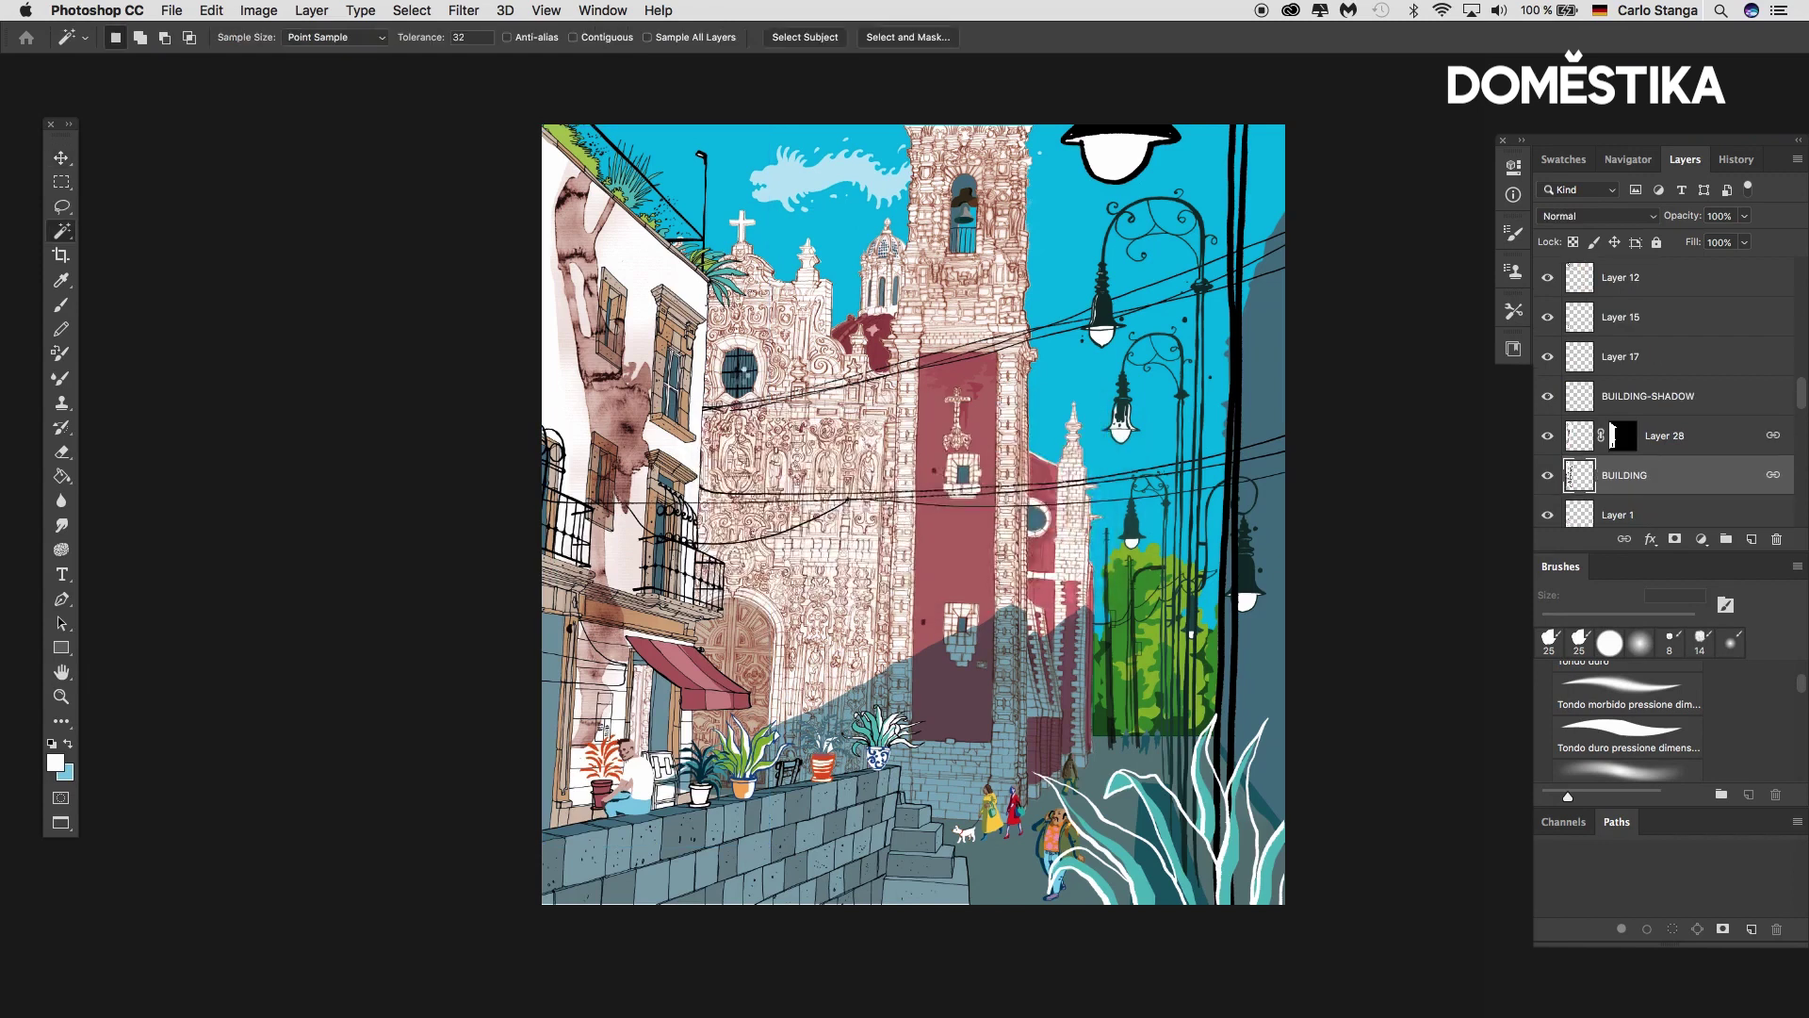
Select the white building's silhouette on the BUILDING layer with the Magic Wand, using the inverse of its empty surroundings
{"action": "left_click", "coordinate": [709, 273]}
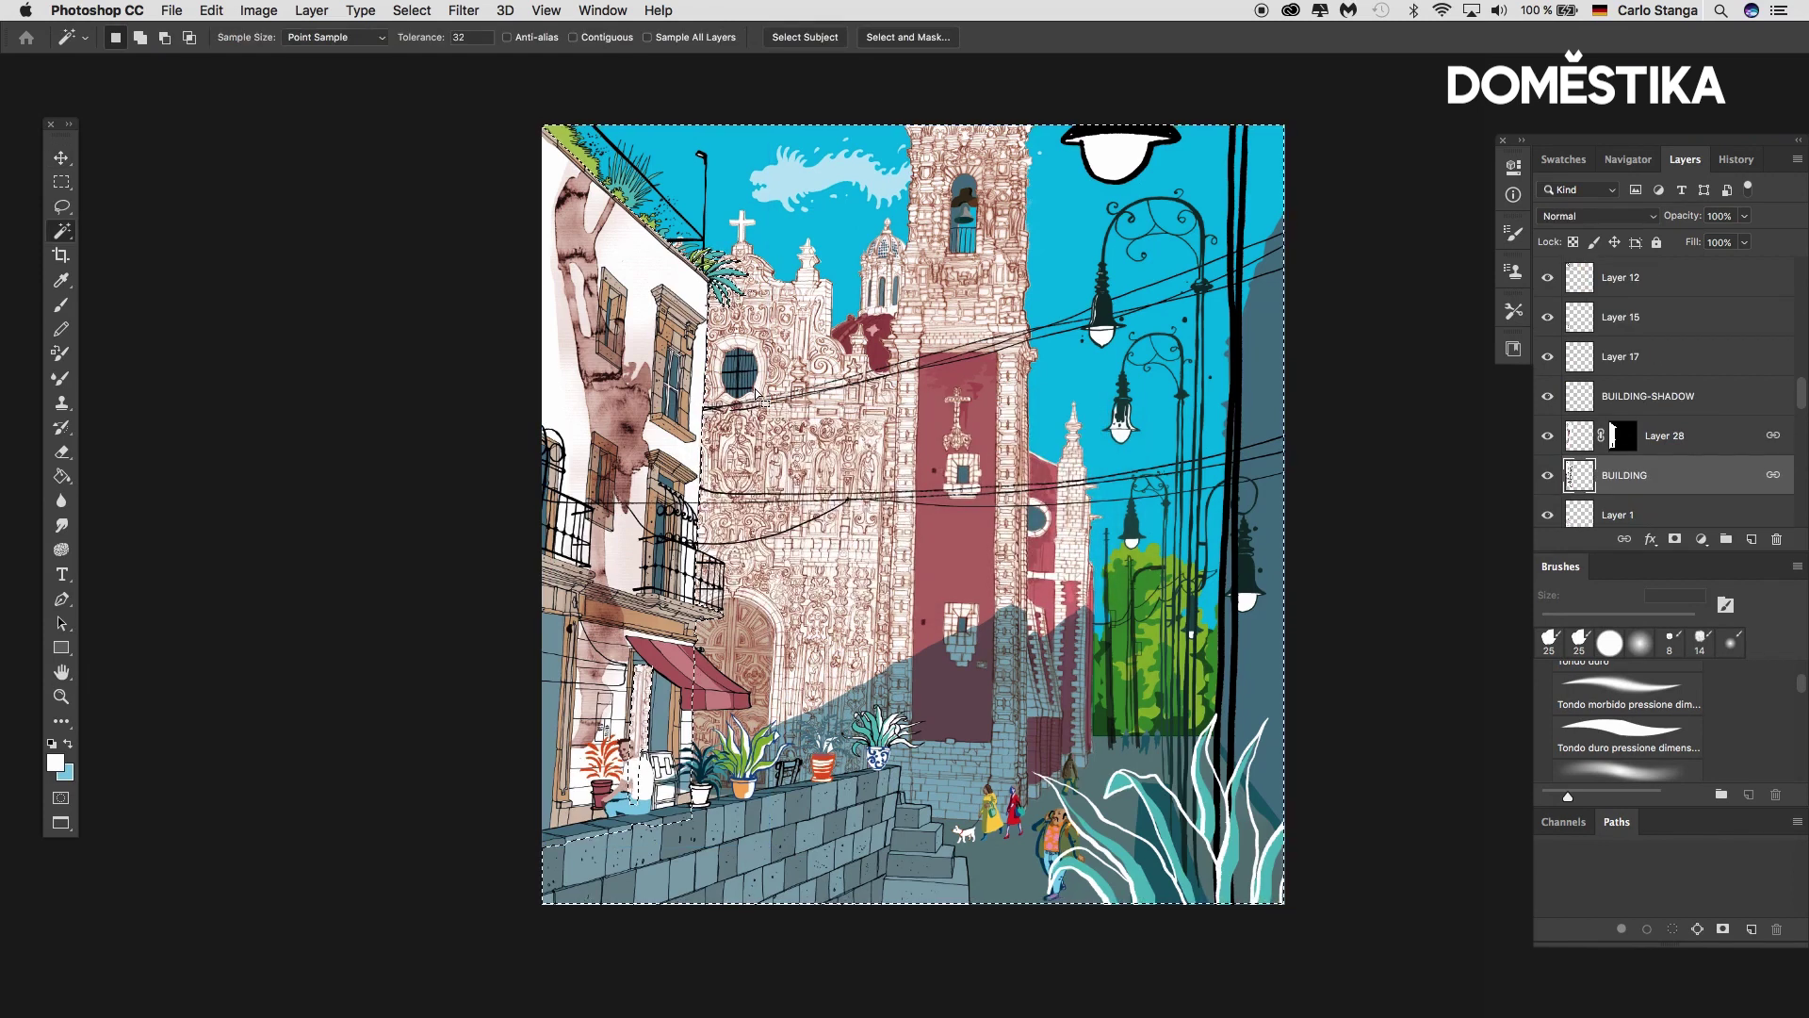
{"action": "left_click", "coordinate": [412, 10]}
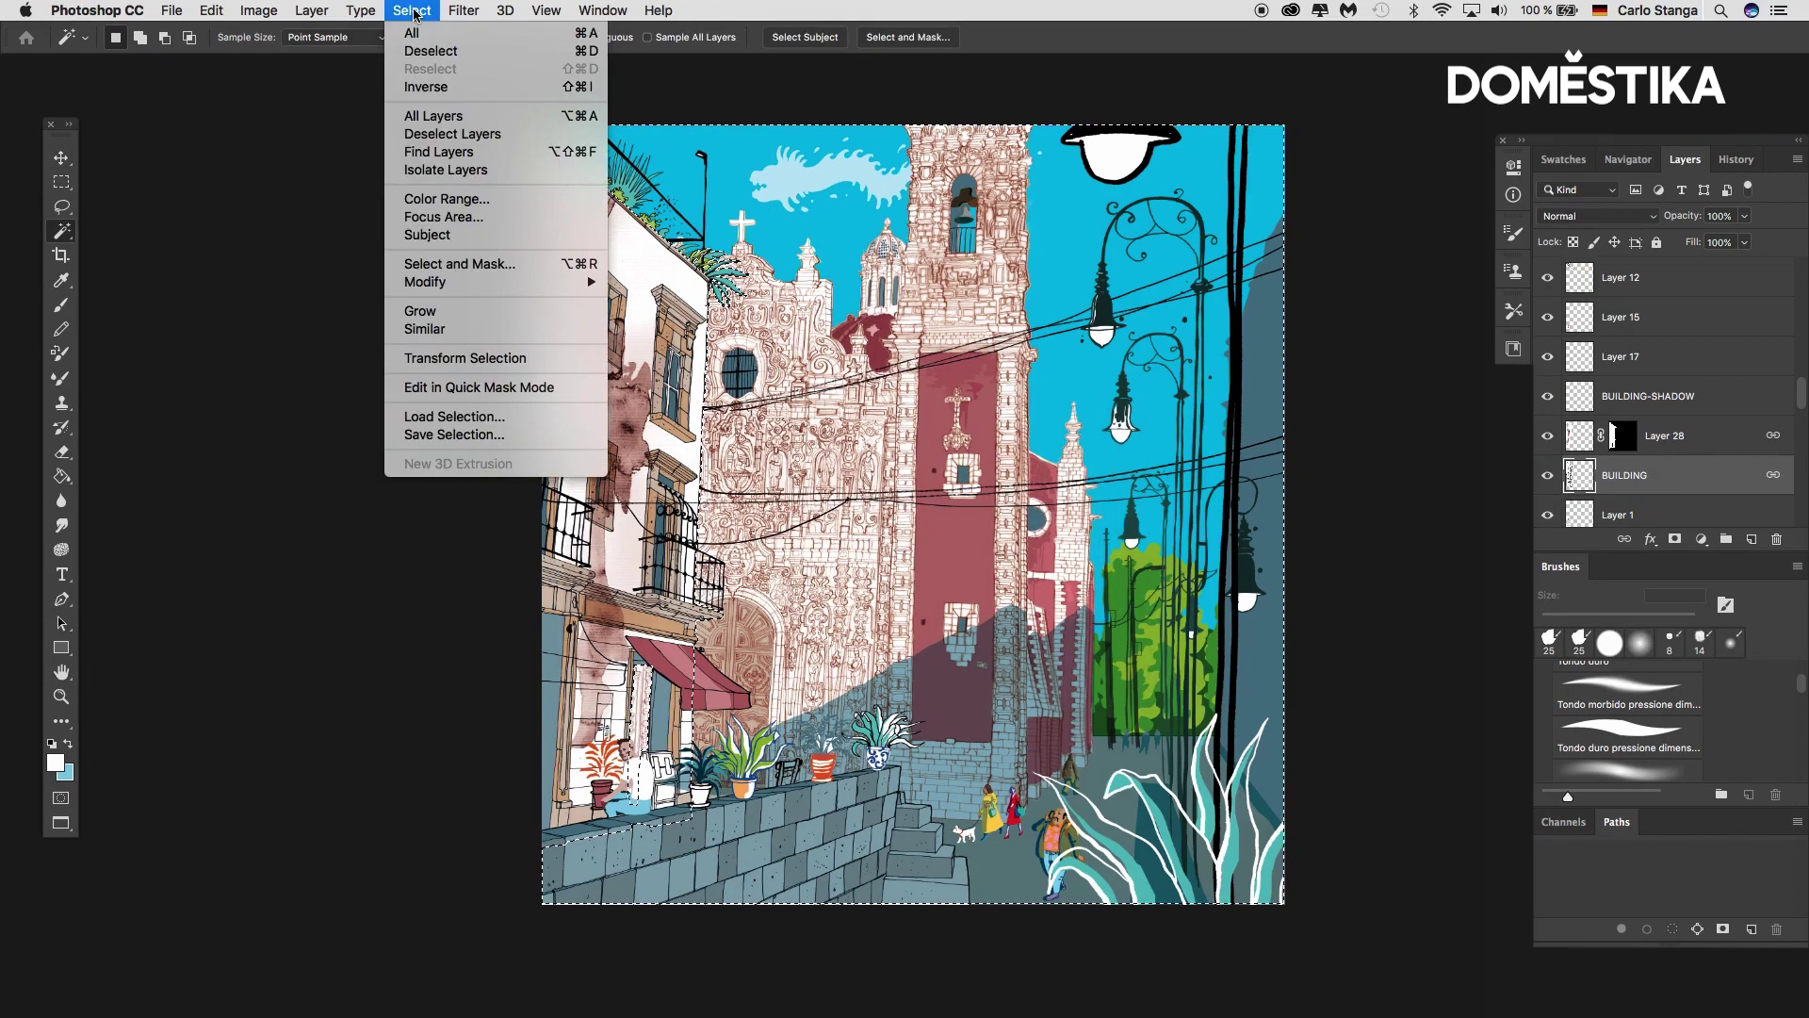
{"action": "left_click", "coordinate": [422, 89]}
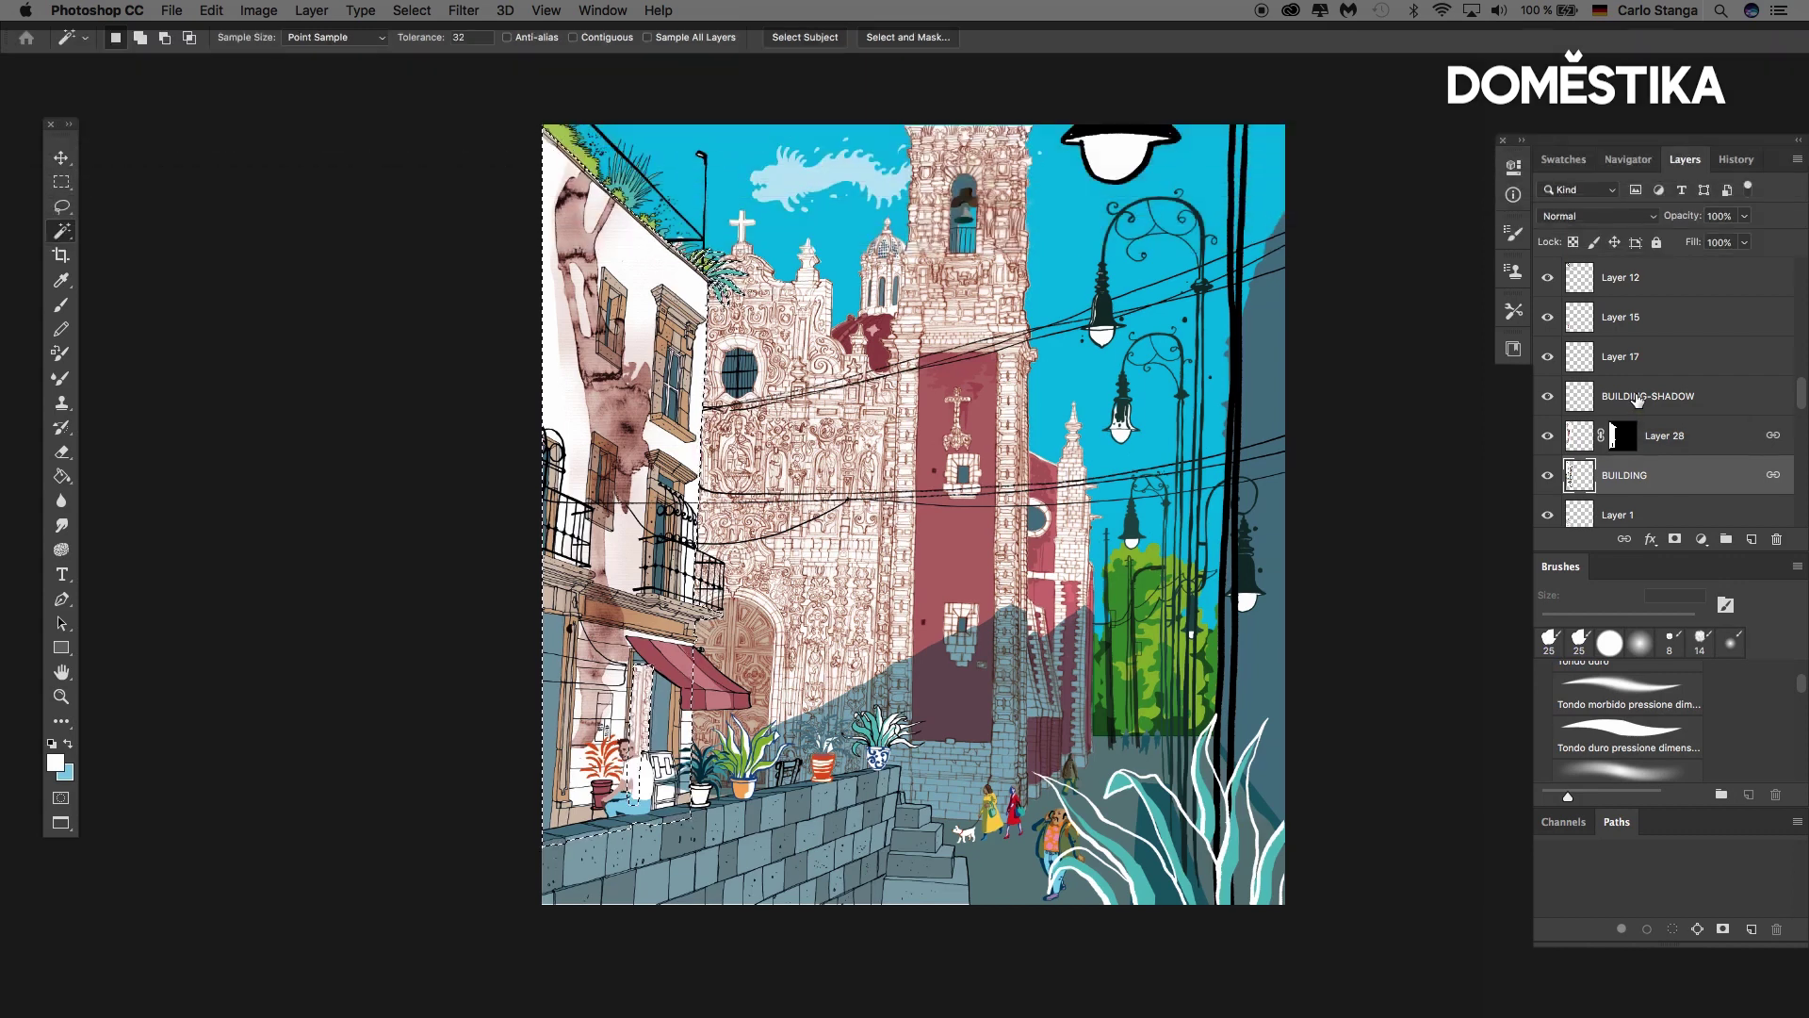
Paint a blue-grey shadow over the building's lower storey on BUILDING-SHADOW with the hard pressure-size brush at 56 and 157 px, and deselect
{"action": "left_click", "coordinate": [1637, 400]}
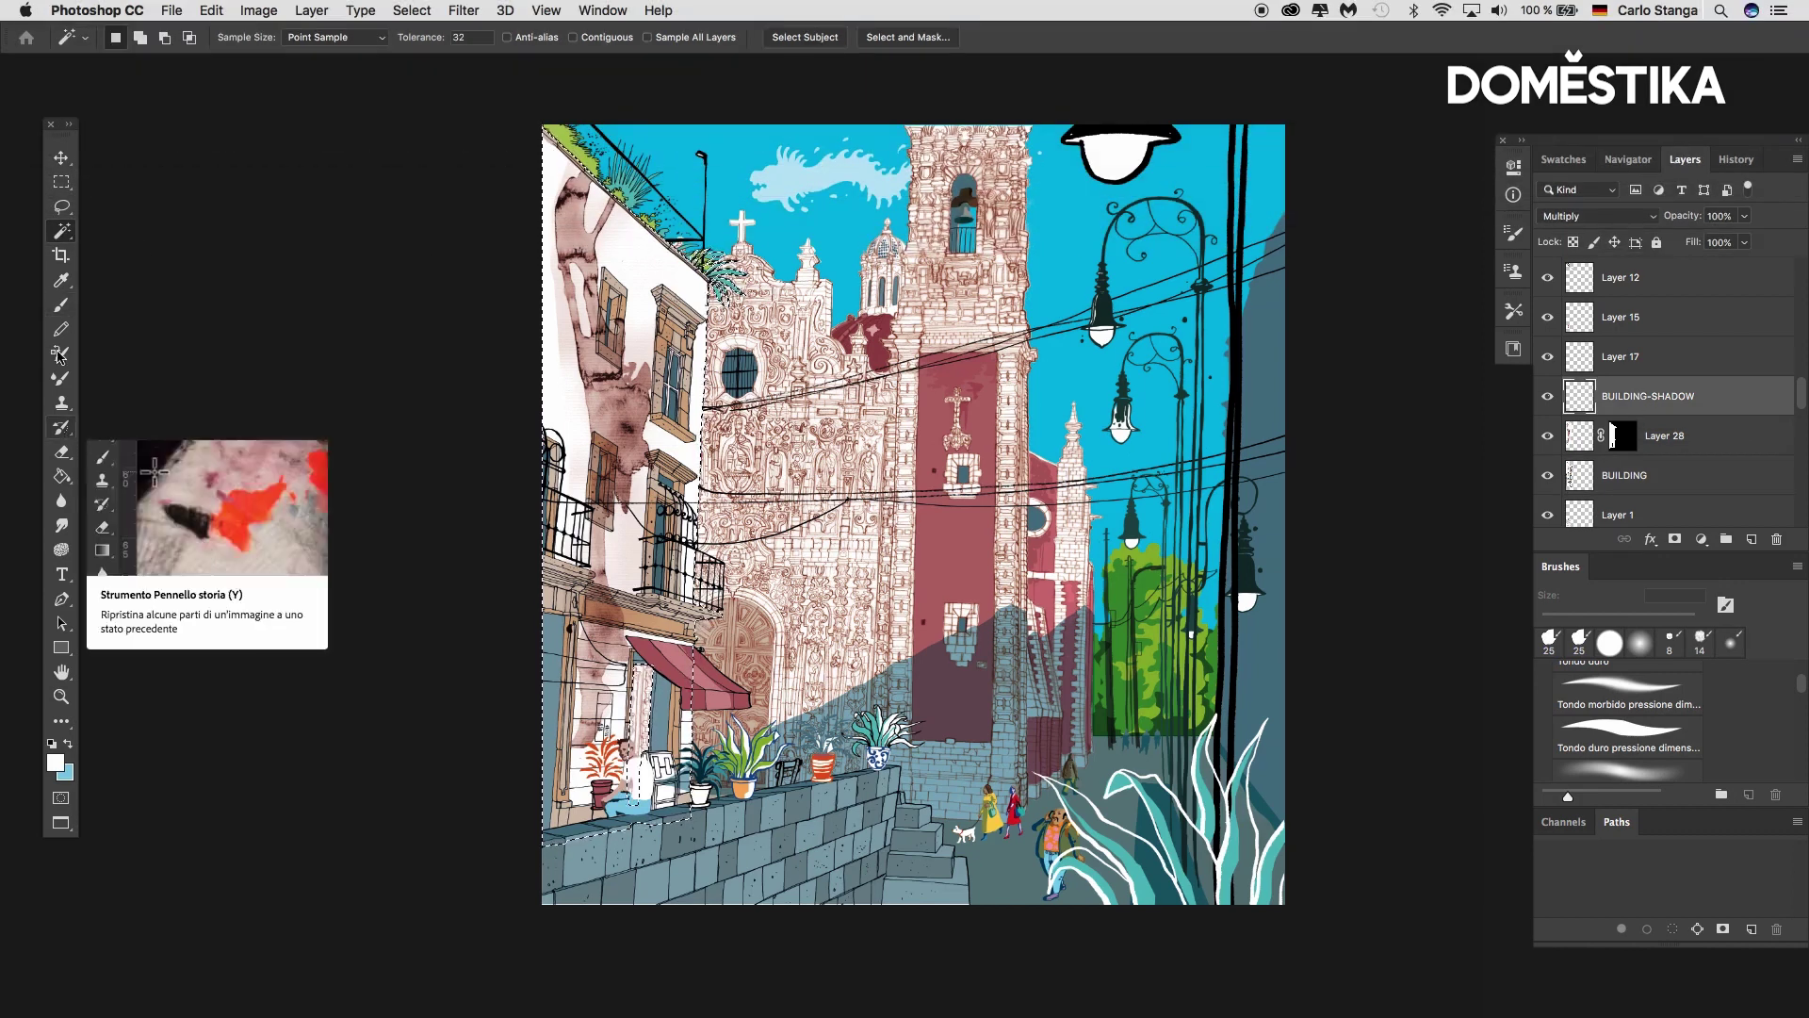
{"action": "left_click", "coordinate": [61, 305]}
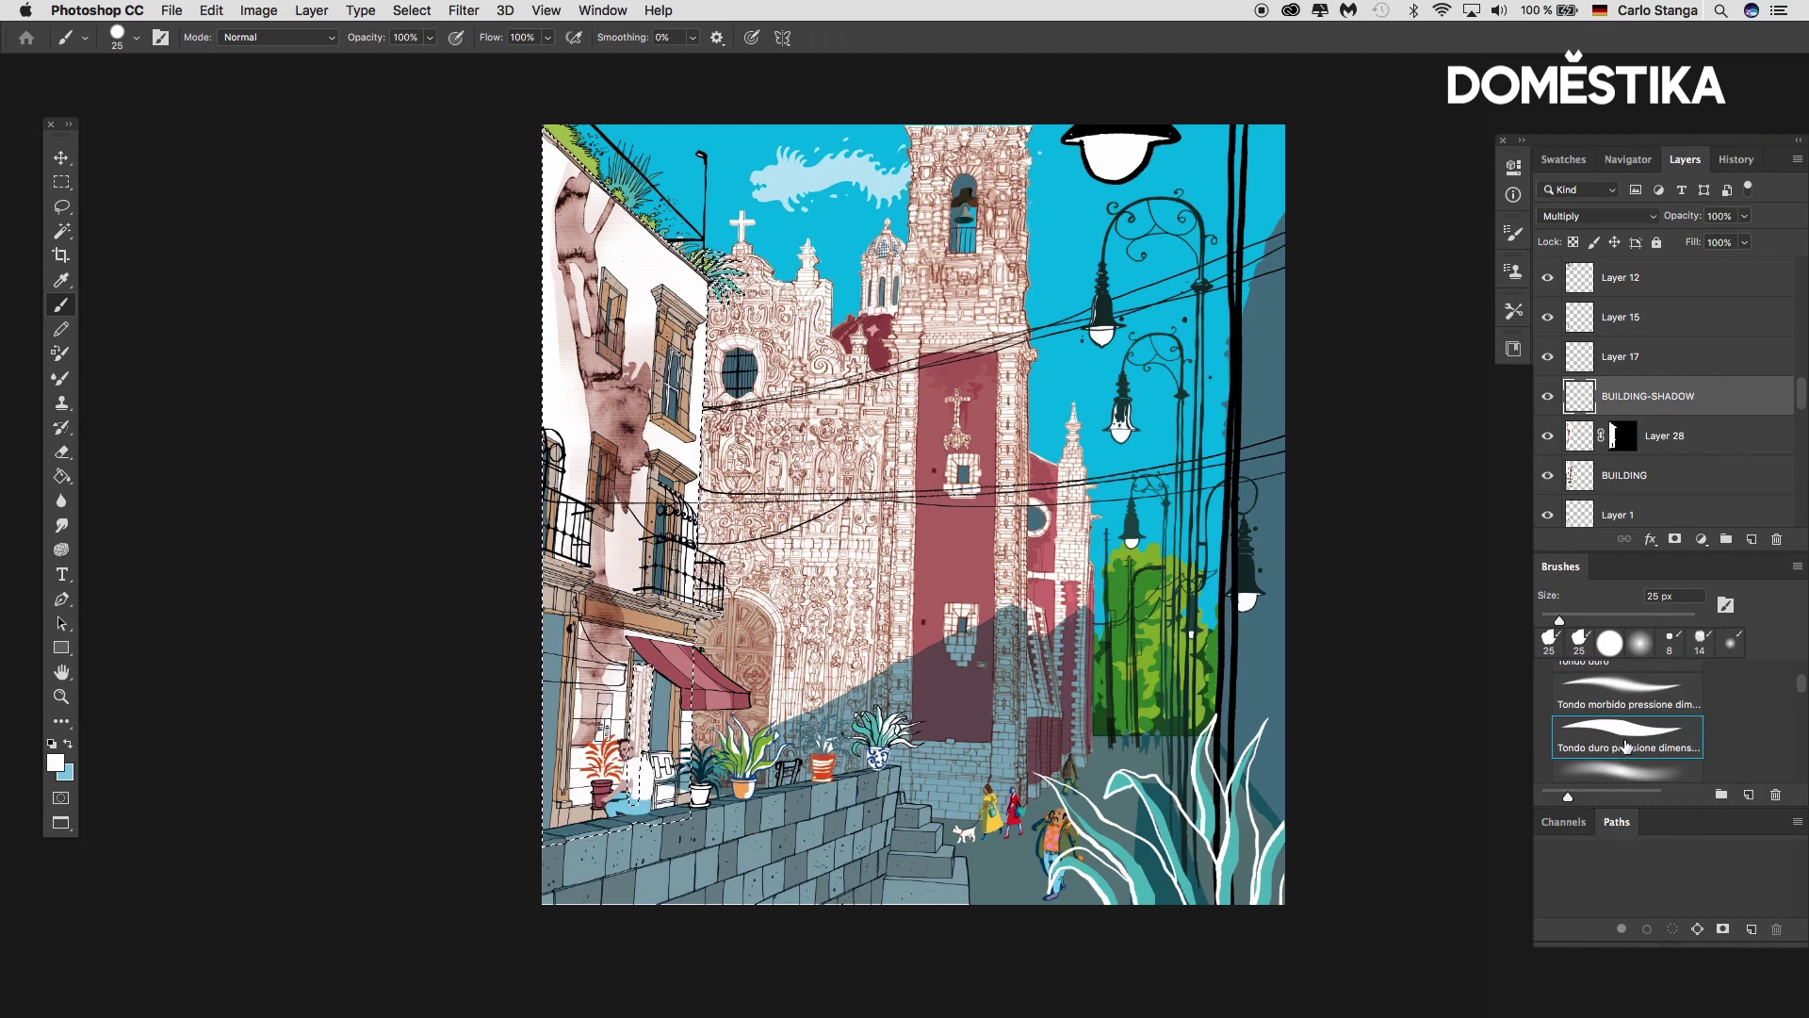
{"action": "left_click_drag", "start_coordinate": [1560, 620], "coordinate": [1584, 622]}
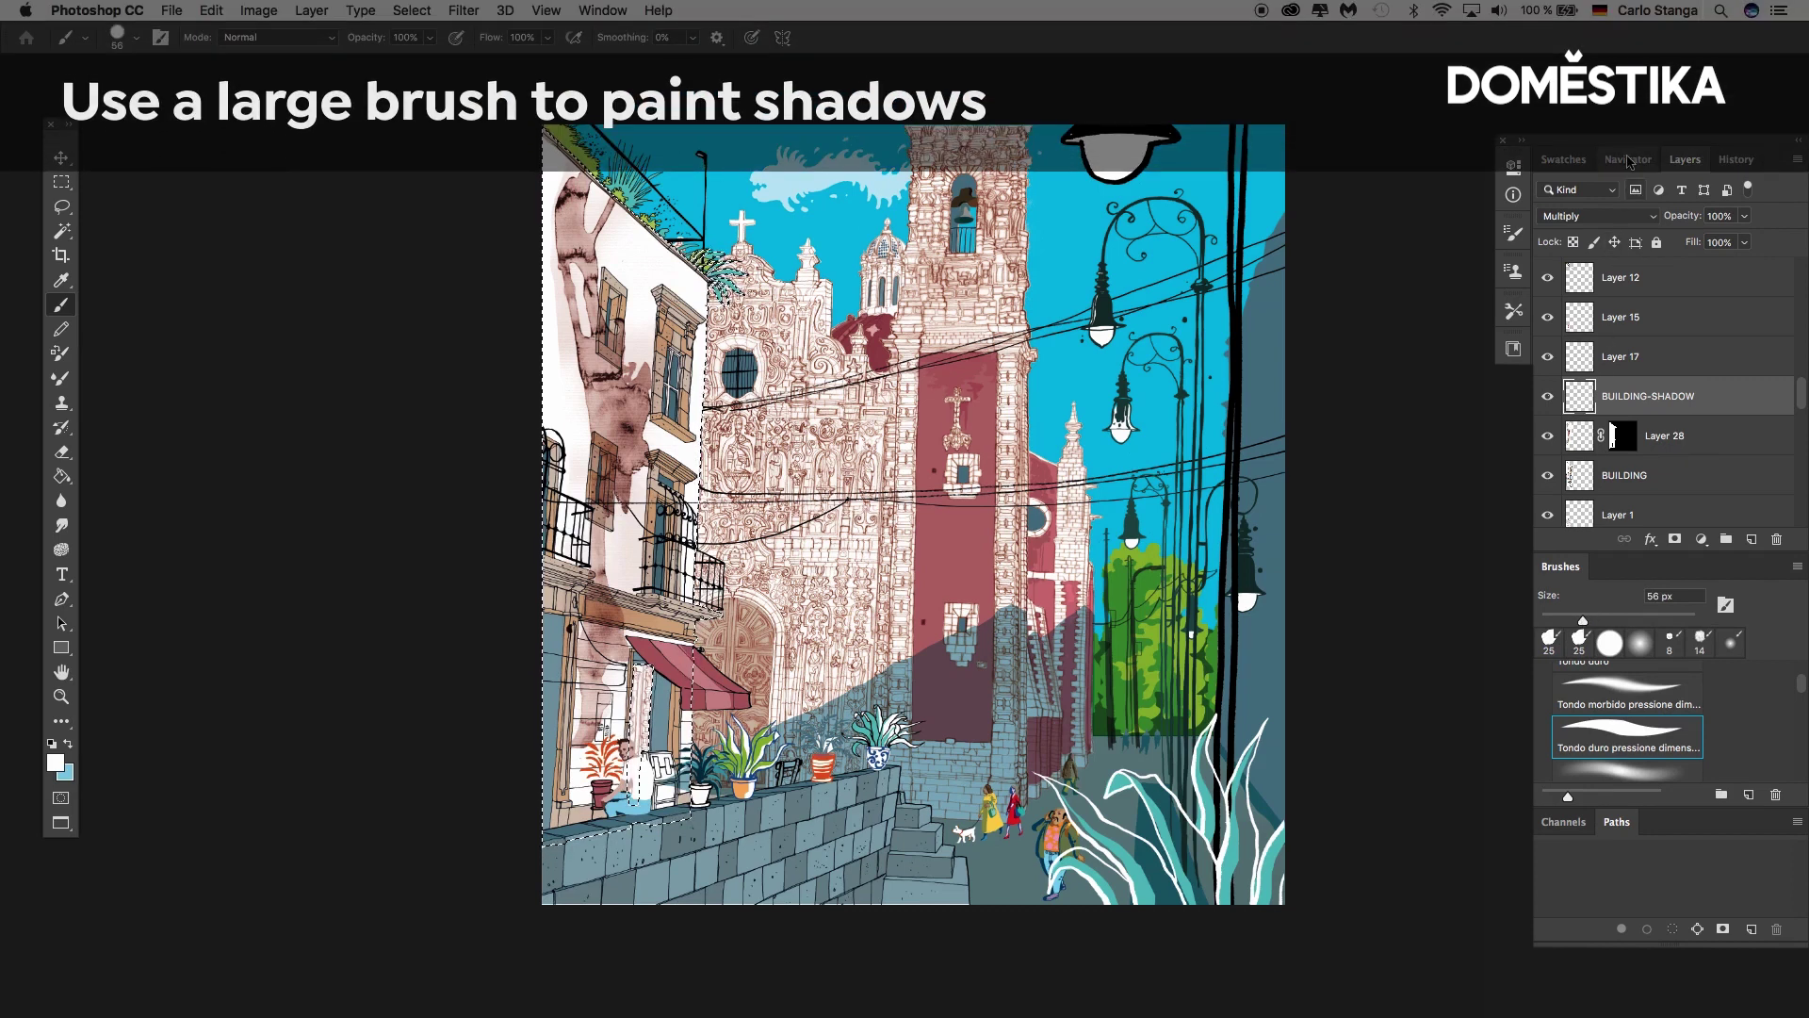
{"action": "left_click", "coordinate": [1563, 160]}
{"action": "left_click", "coordinate": [1542, 370]}
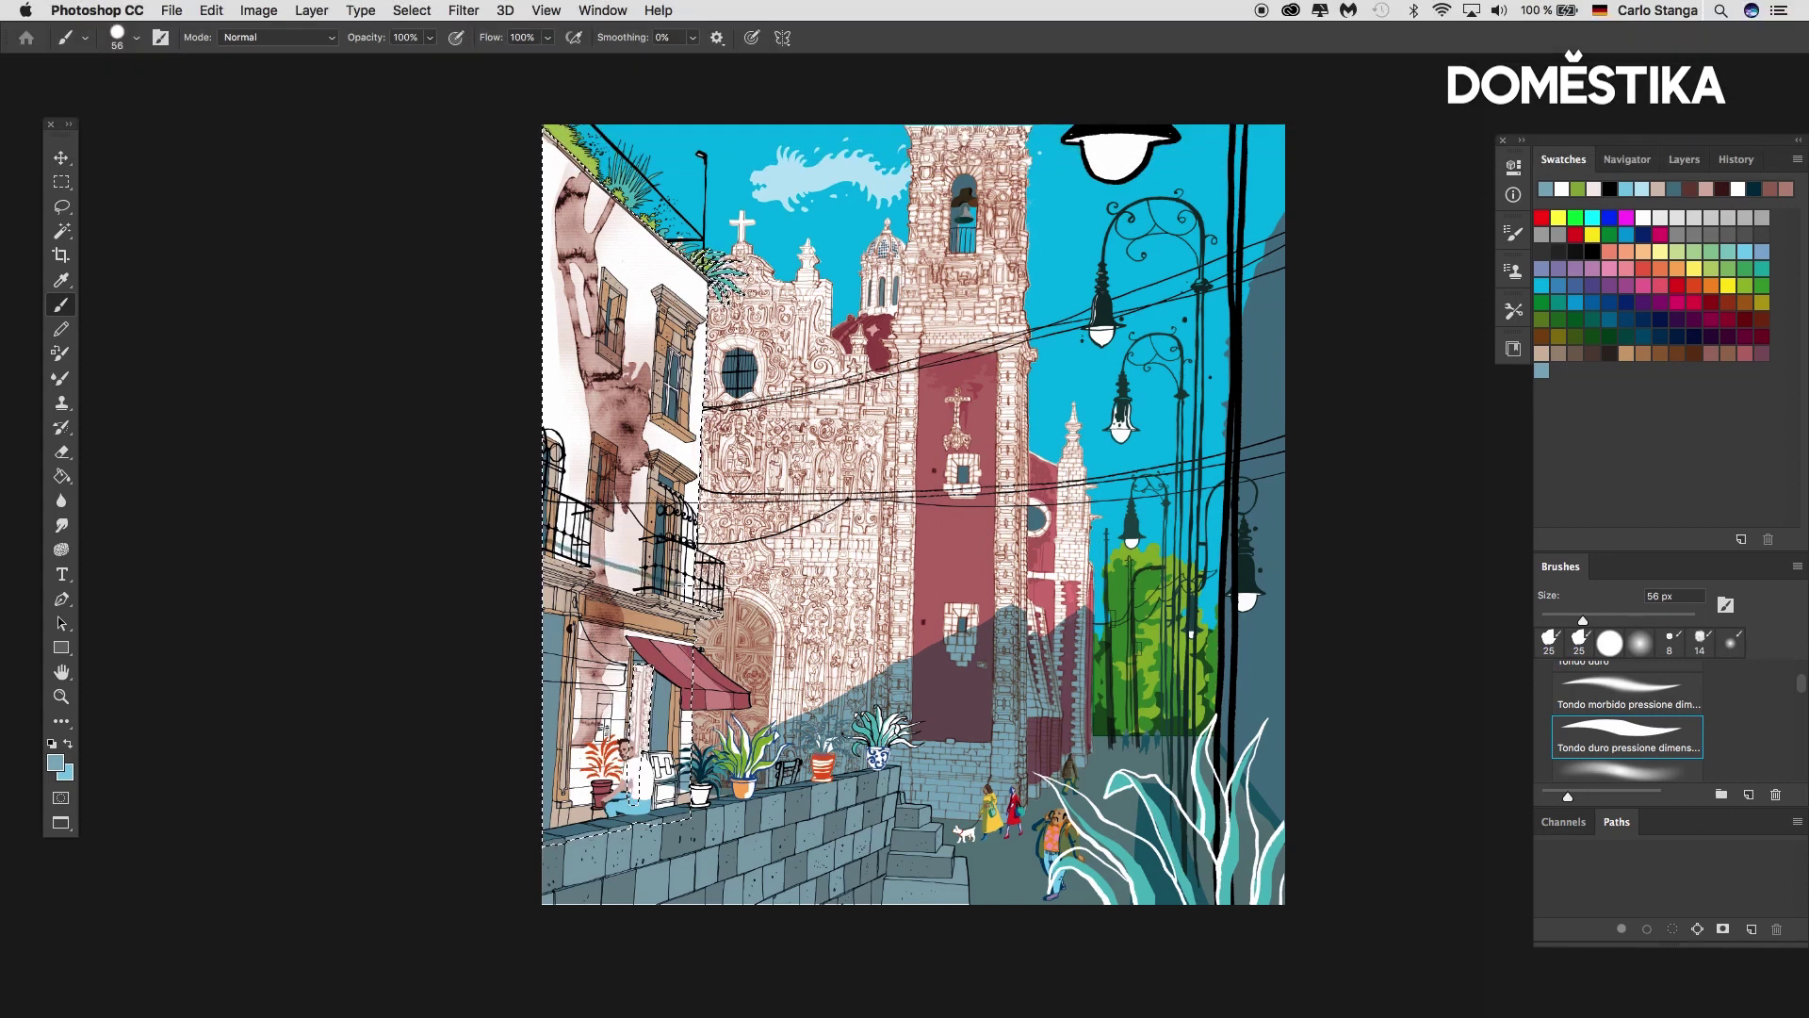
{"action": "mouse_move", "coordinate": [667, 580]}
{"action": "left_mouse_down"}
{"action": "mouse_move", "coordinate": [695, 588]}
{"action": "mouse_move", "coordinate": [571, 557]}
{"action": "mouse_move", "coordinate": [555, 577]}
{"action": "mouse_move", "coordinate": [554, 550]}
{"action": "mouse_move", "coordinate": [696, 595]}
{"action": "mouse_move", "coordinate": [643, 618]}
{"action": "mouse_move", "coordinate": [537, 606]}
{"action": "mouse_move", "coordinate": [612, 609]}
{"action": "mouse_move", "coordinate": [551, 586]}
{"action": "mouse_move", "coordinate": [608, 594]}
{"action": "mouse_move", "coordinate": [565, 580]}
{"action": "mouse_move", "coordinate": [572, 630]}
{"action": "mouse_move", "coordinate": [612, 628]}
{"action": "mouse_move", "coordinate": [543, 626]}
{"action": "mouse_move", "coordinate": [627, 650]}
{"action": "left_mouse_up"}
{"action": "left_click_drag", "start_coordinate": [1615, 622], "coordinate": [1641, 621]}
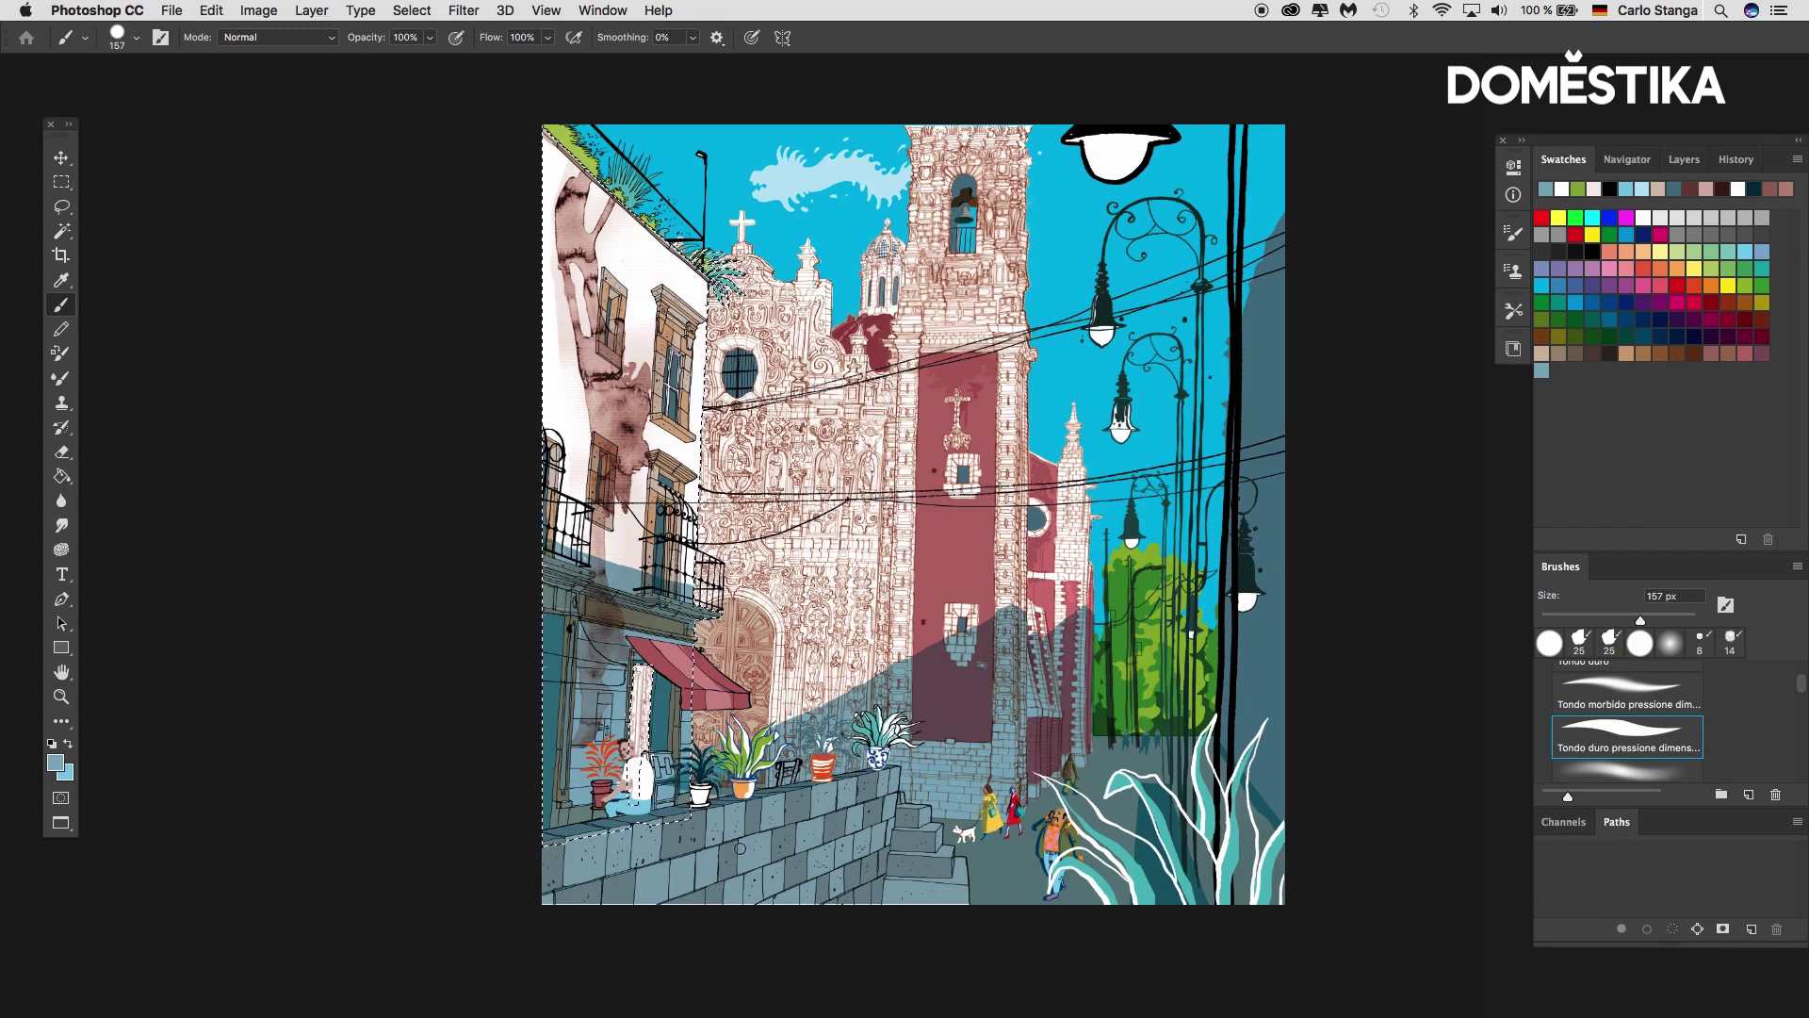
{"action": "key", "text": "super+d"}
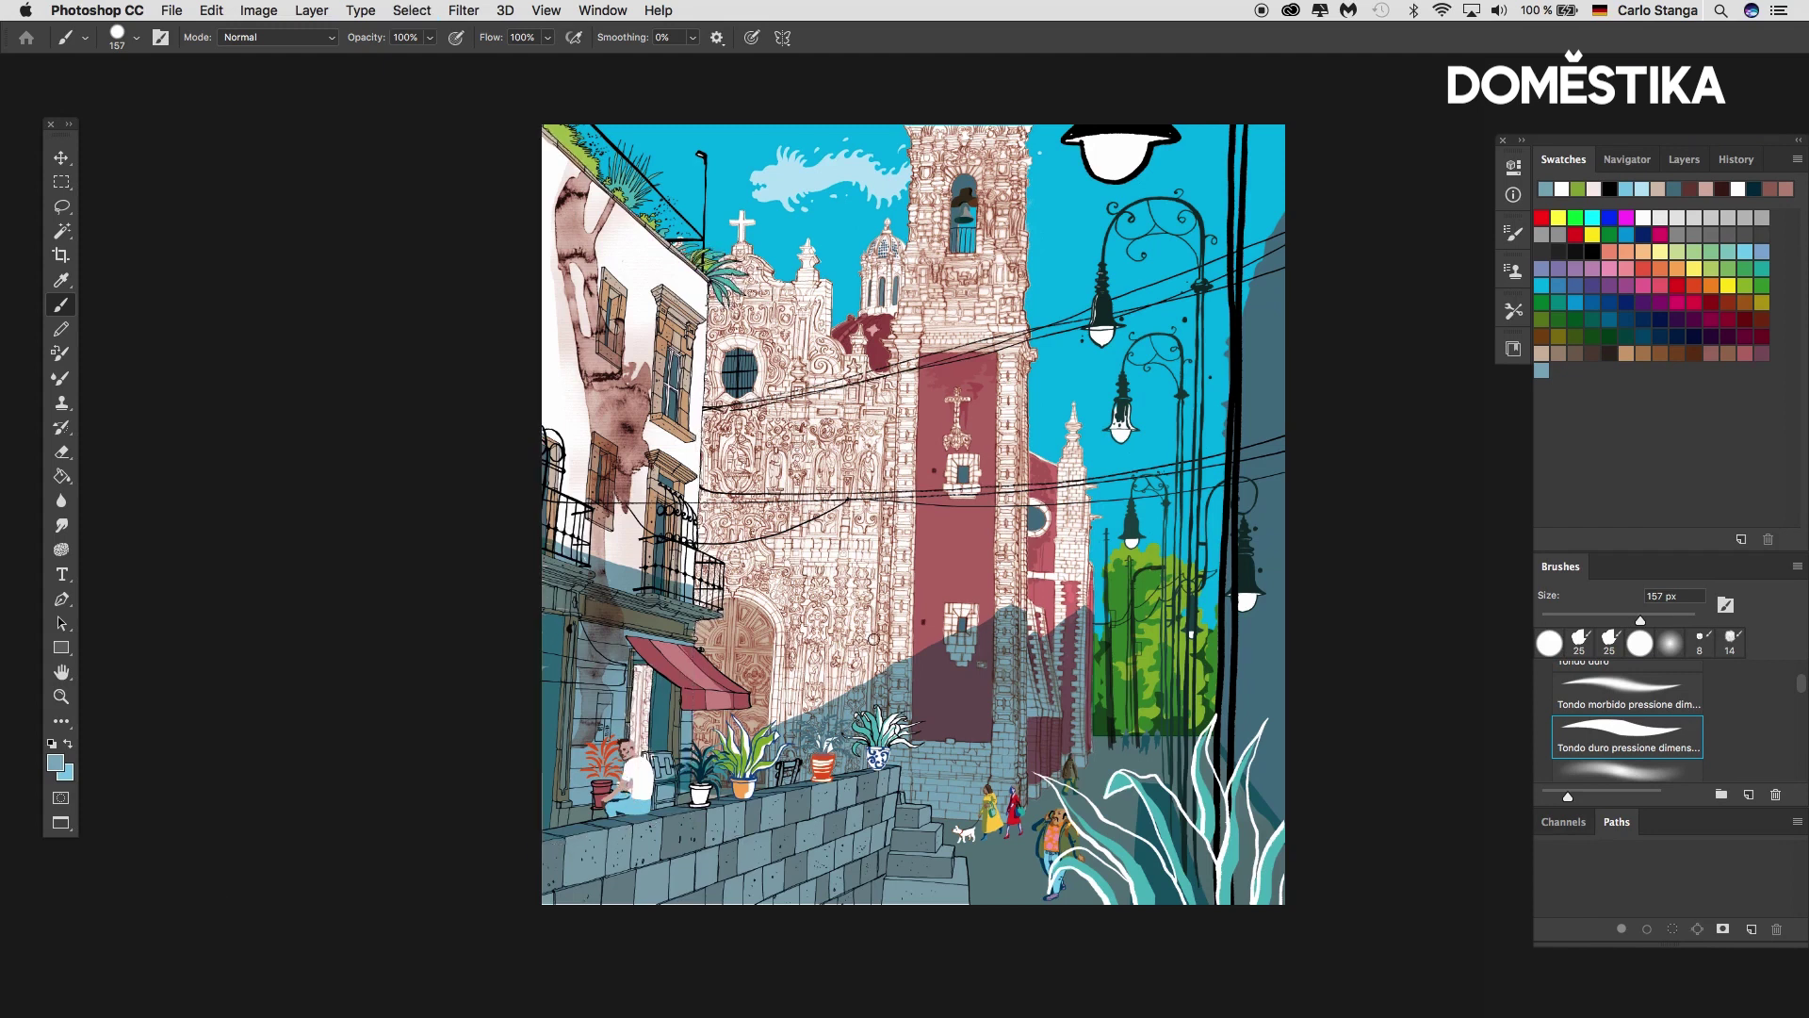
Paint small blue-grey shadows on the building's window frames, under the cornices and around the balconies with a 25 px brush
{"action": "left_click", "coordinate": [60, 697]}
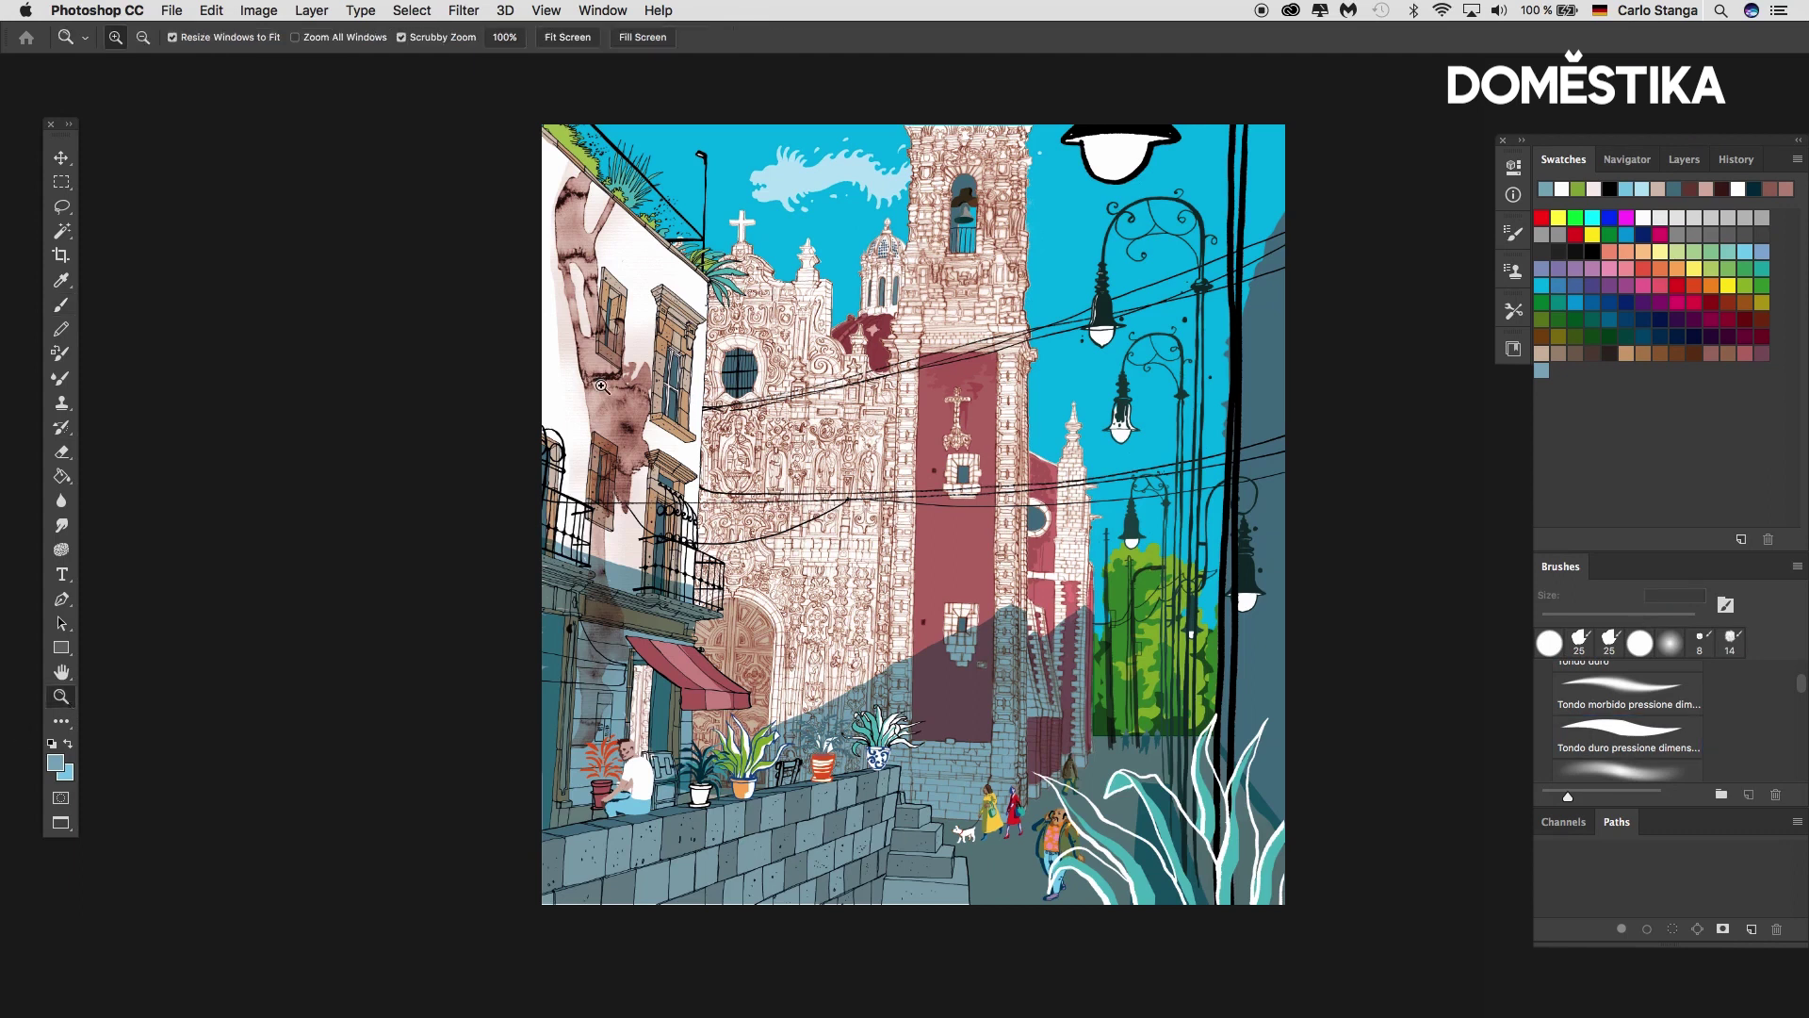
{"action": "left_click", "coordinate": [649, 290]}
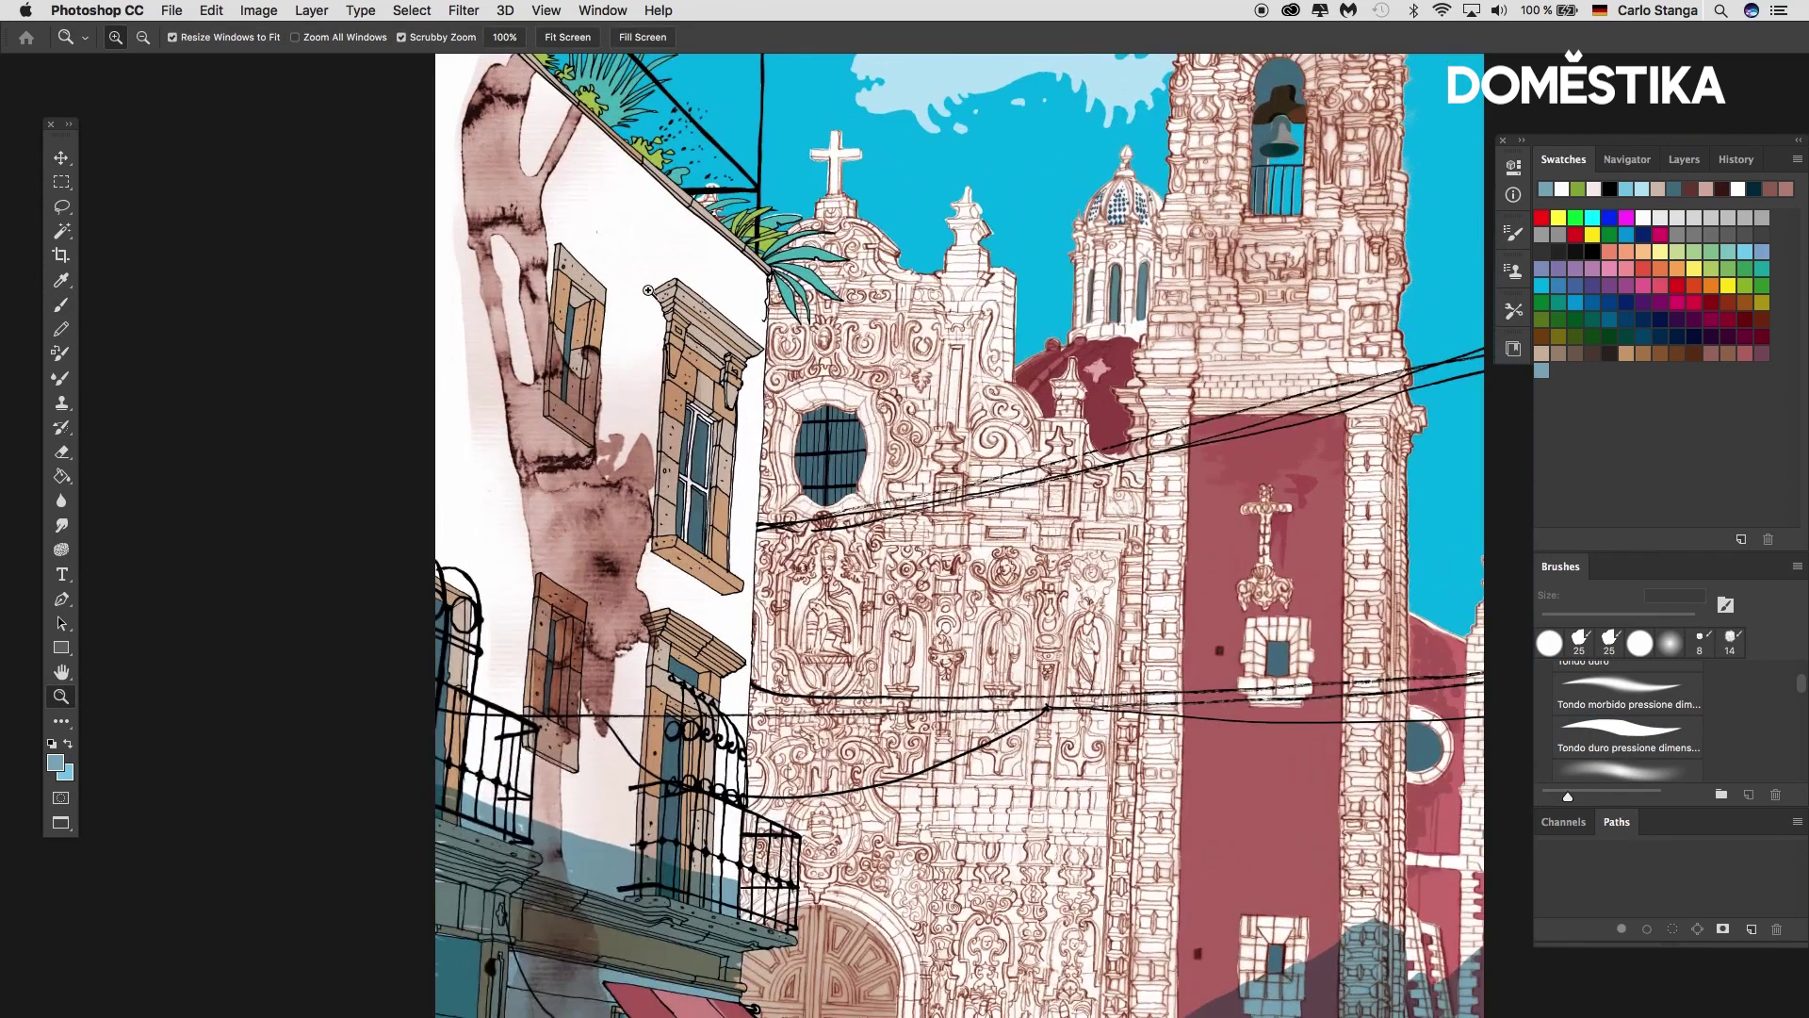
{"action": "left_click", "coordinate": [56, 311]}
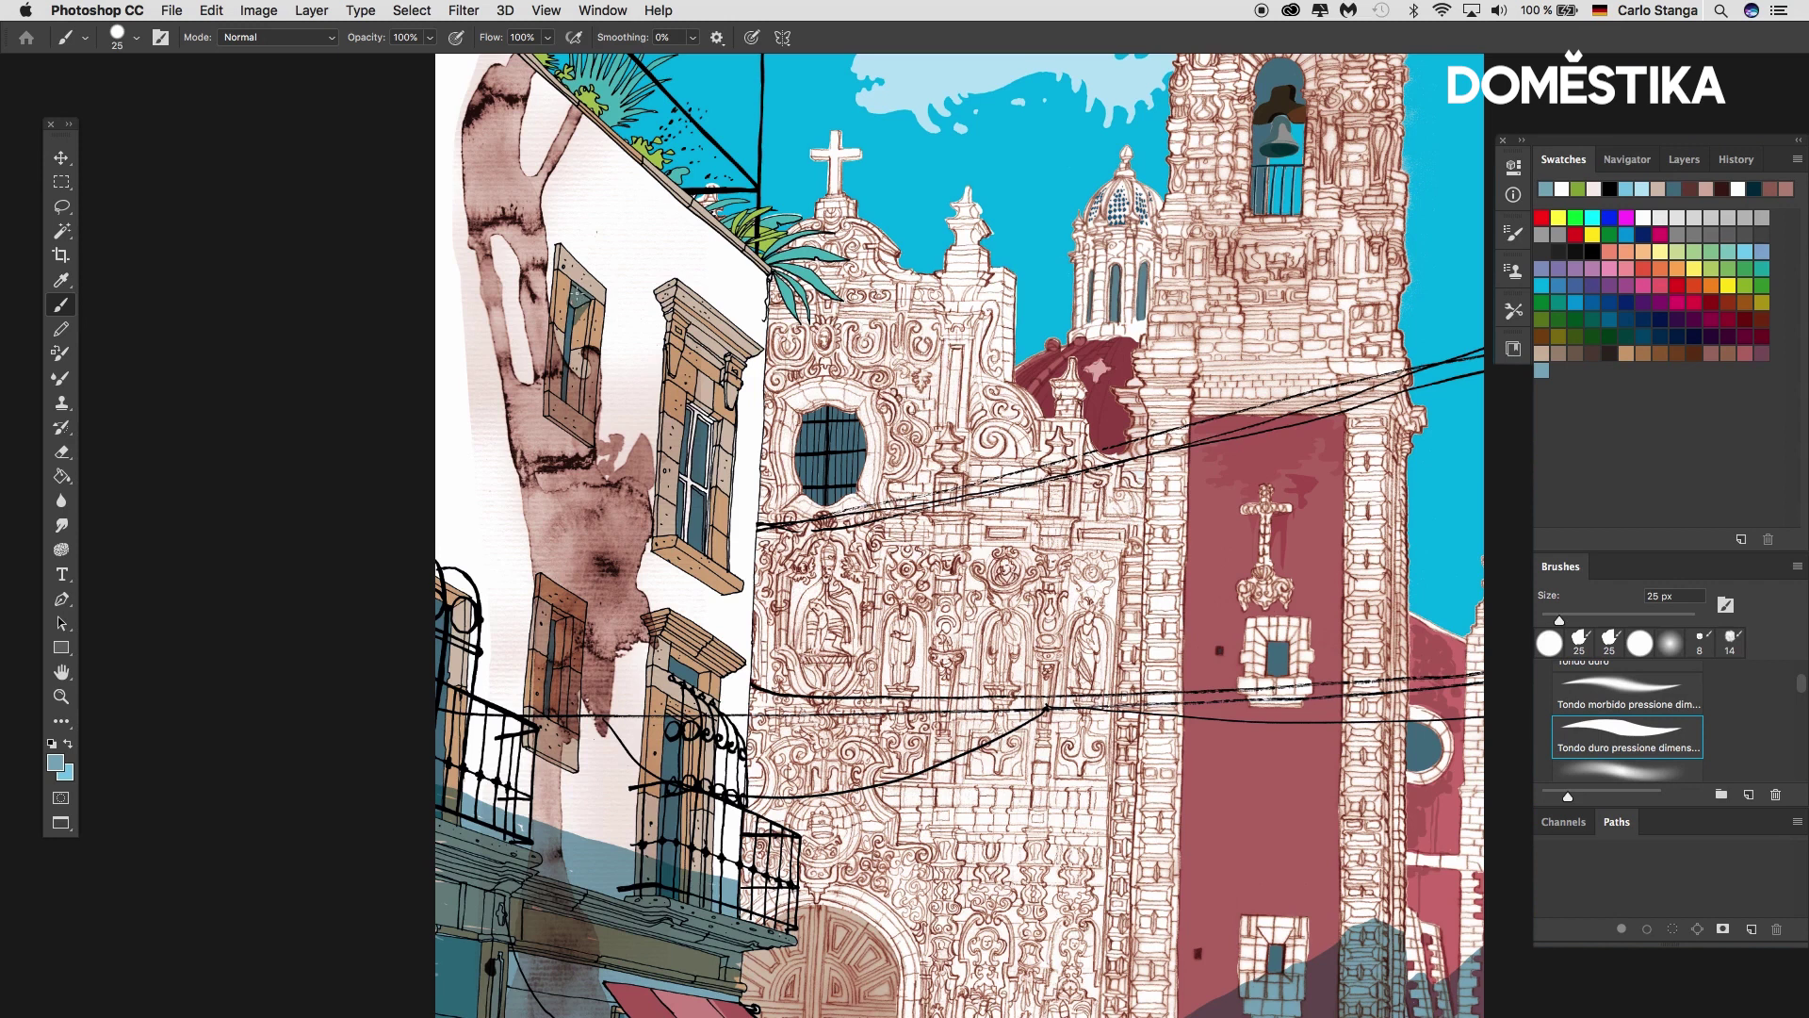
{"action": "mouse_move", "coordinate": [693, 332]}
{"action": "left_mouse_down"}
{"action": "mouse_move", "coordinate": [727, 356]}
{"action": "mouse_move", "coordinate": [726, 381]}
{"action": "left_mouse_up"}
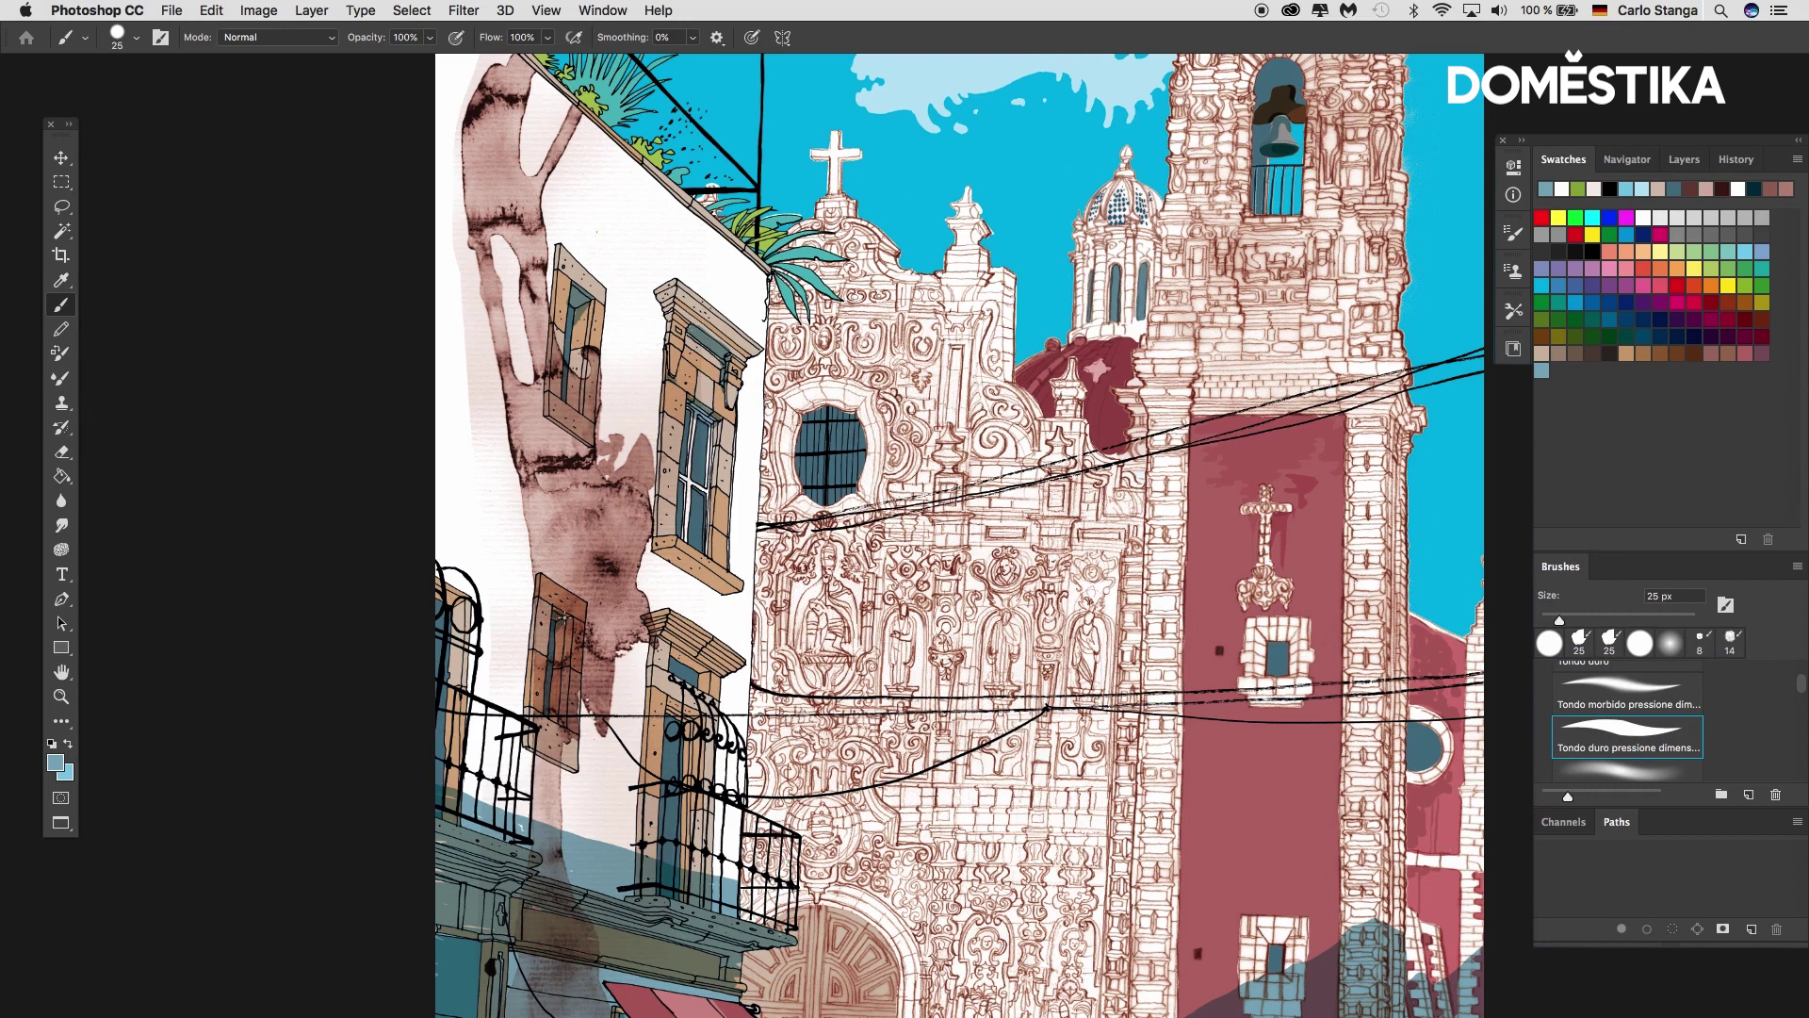
{"action": "mouse_move", "coordinate": [742, 849]}
{"action": "left_mouse_down"}
{"action": "mouse_move", "coordinate": [648, 823]}
{"action": "mouse_move", "coordinate": [630, 794]}
{"action": "mouse_move", "coordinate": [705, 877]}
{"action": "left_mouse_up"}
{"action": "left_click_drag", "start_coordinate": [696, 837], "coordinate": [696, 871]}
{"action": "left_click_drag", "start_coordinate": [499, 740], "coordinate": [436, 745]}
{"action": "mouse_move", "coordinate": [471, 740]}
{"action": "left_mouse_down"}
{"action": "mouse_move", "coordinate": [489, 822]}
{"action": "mouse_move", "coordinate": [502, 775]}
{"action": "left_mouse_up"}
{"action": "left_click_drag", "start_coordinate": [467, 757], "coordinate": [466, 793]}
{"action": "left_click_drag", "start_coordinate": [672, 644], "coordinate": [697, 680]}
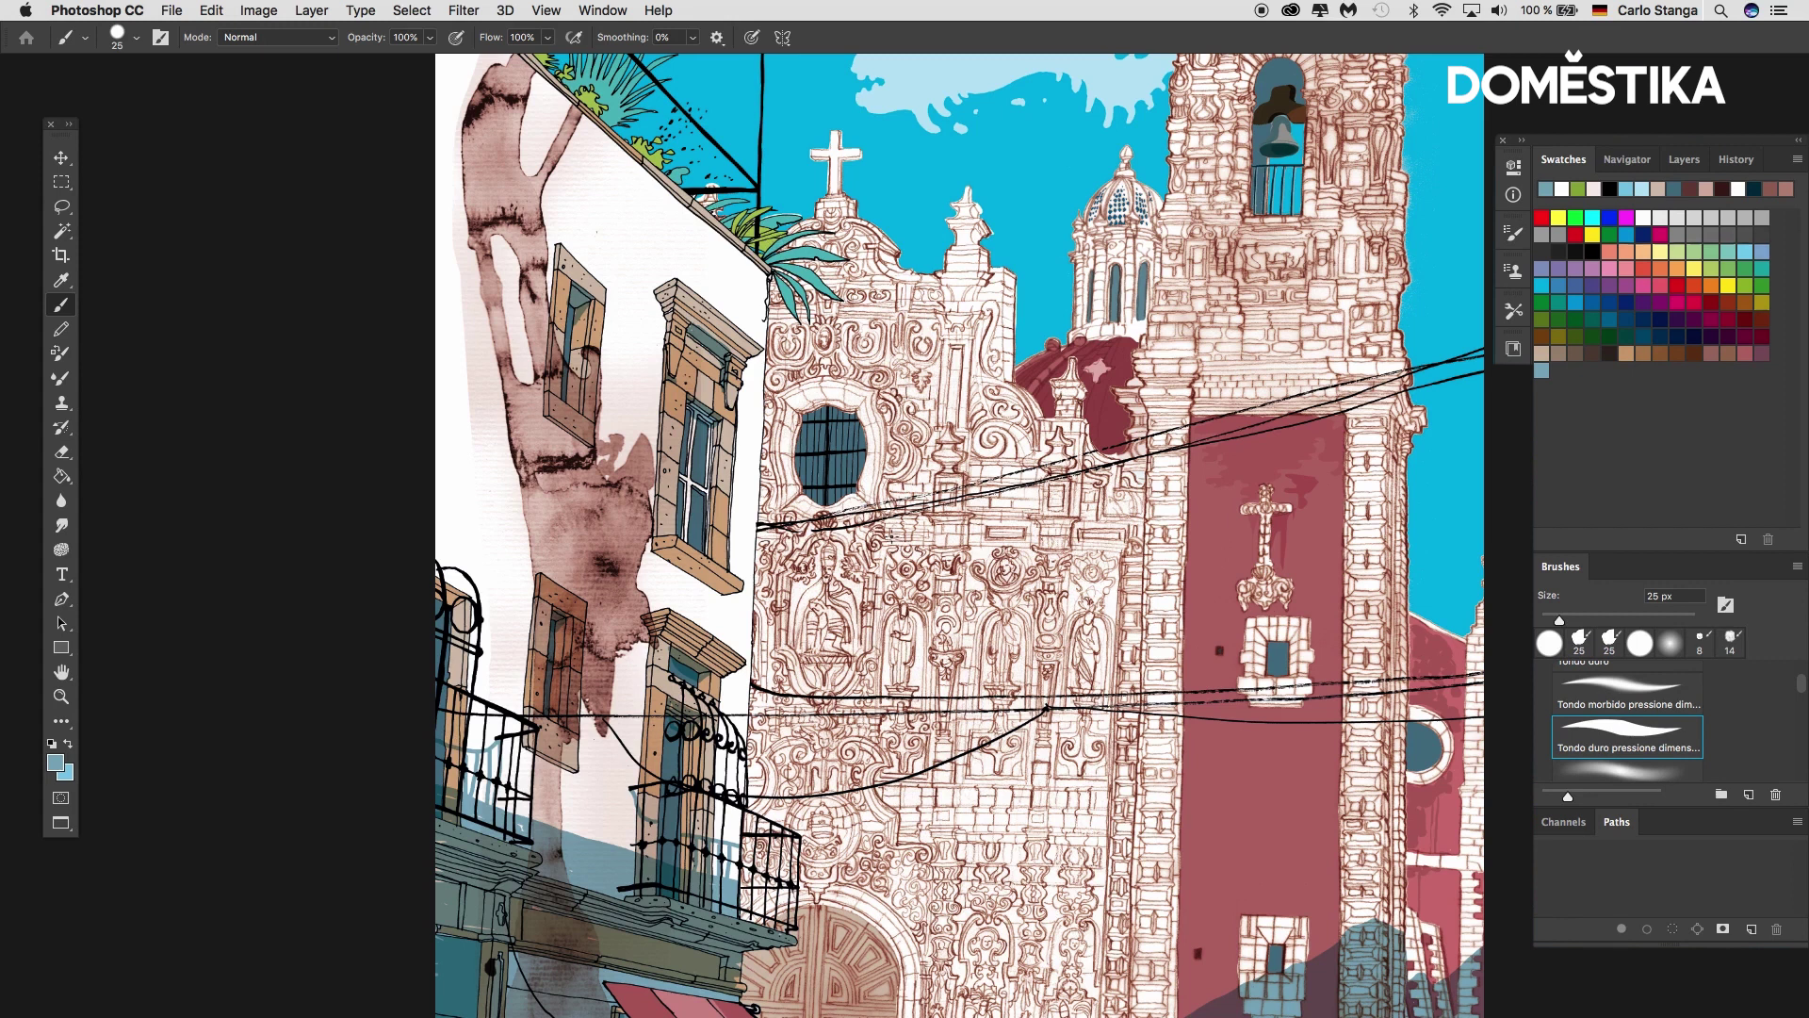
Make the layer holding the church's dome active by picking the dome in the artwork
{"action": "left_click", "coordinate": [1635, 162]}
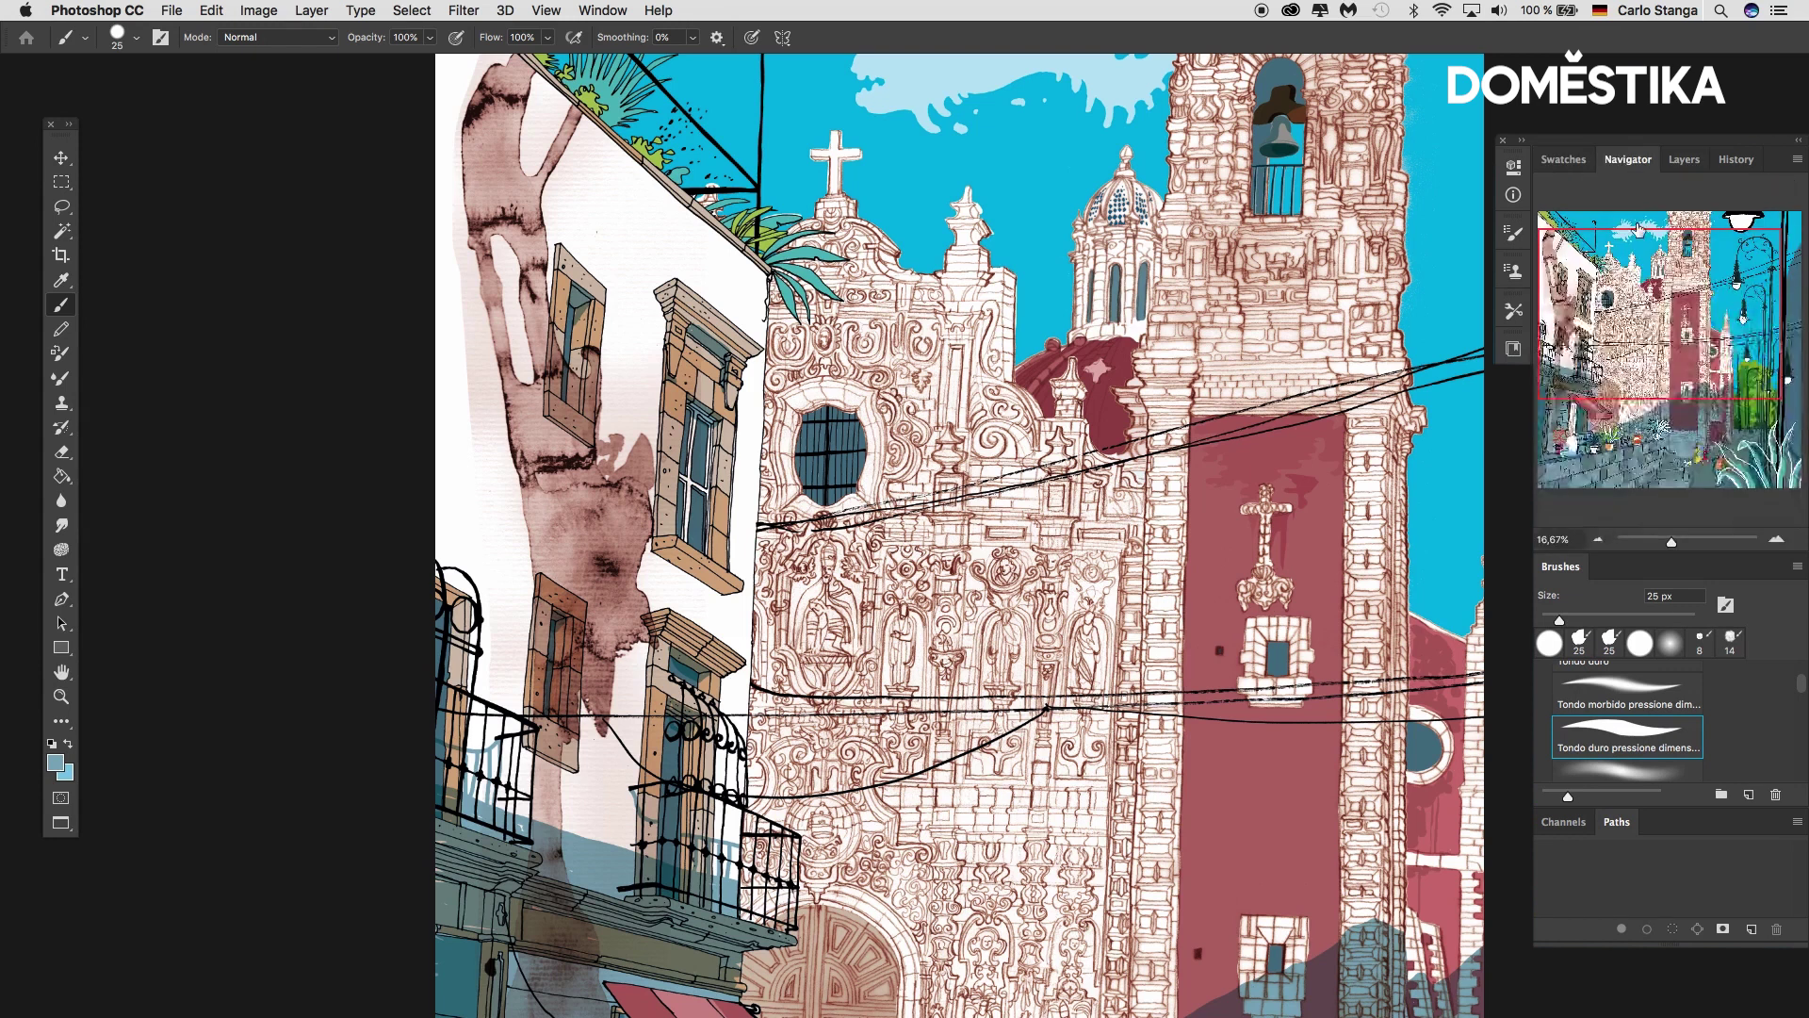
{"action": "left_click", "coordinate": [1599, 540]}
{"action": "left_click", "coordinate": [1600, 540]}
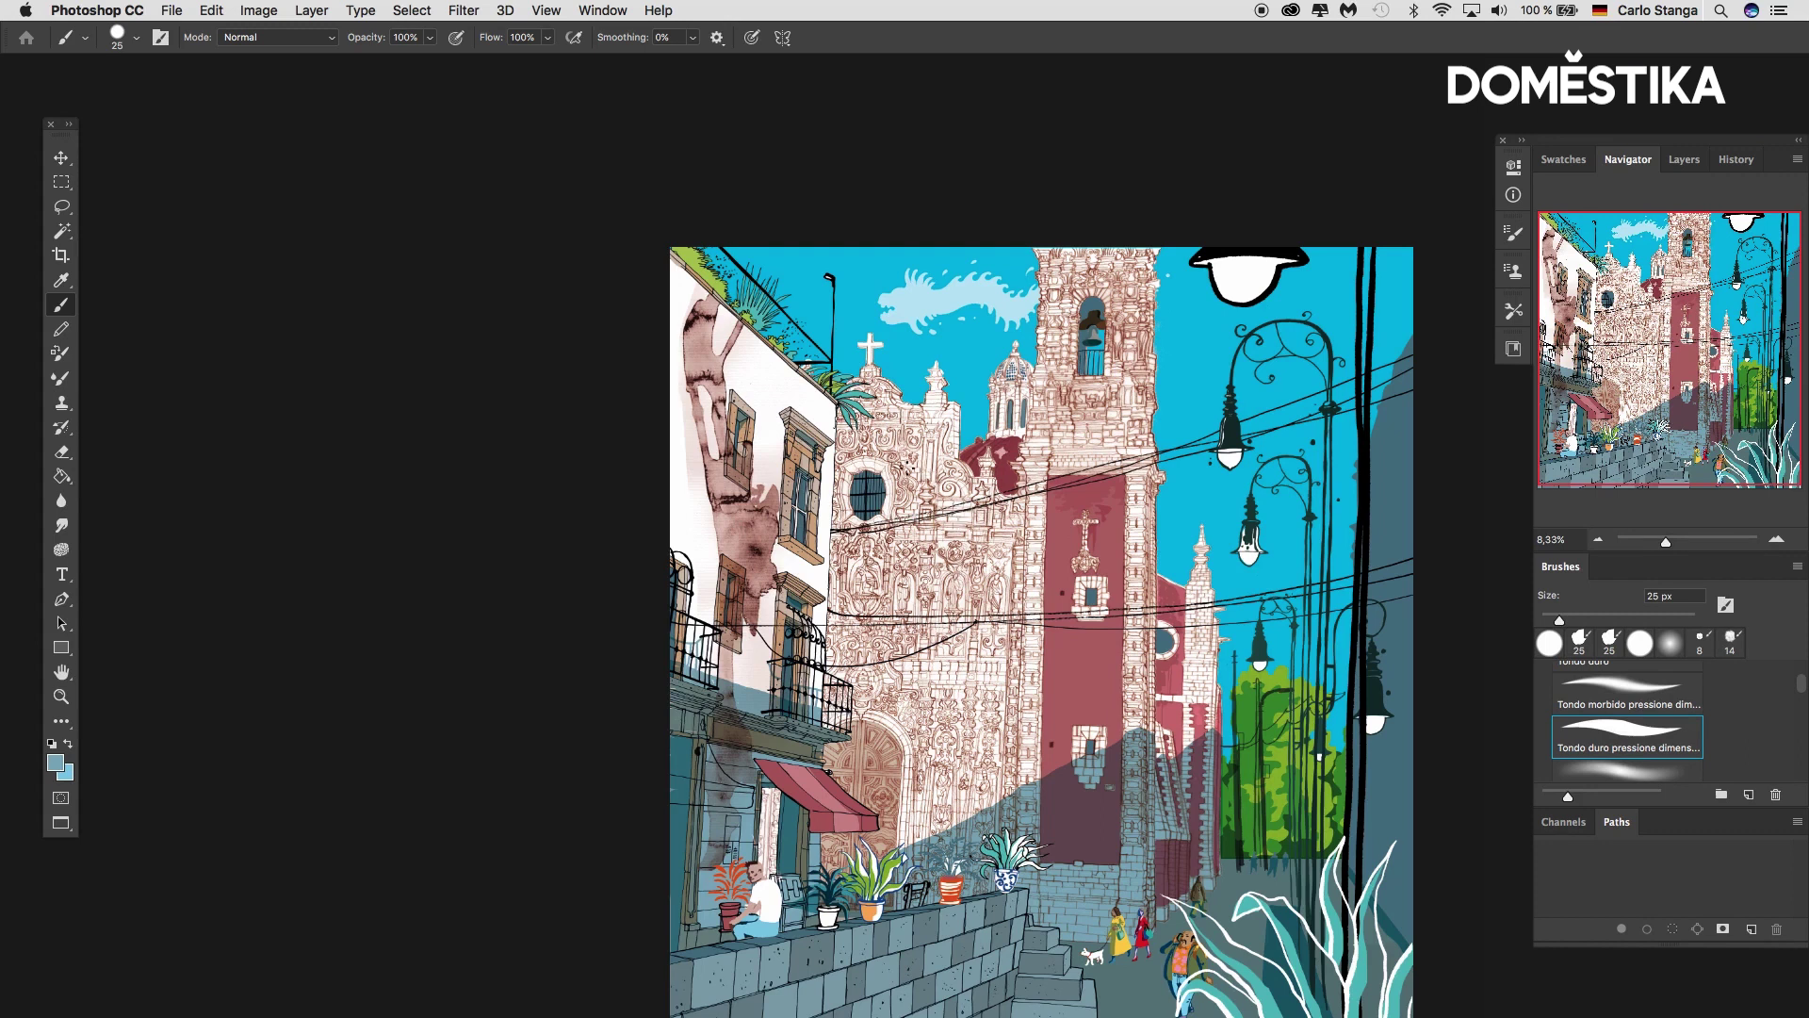
{"action": "key", "text": "z"}
{"action": "left_click", "coordinate": [1009, 395]}
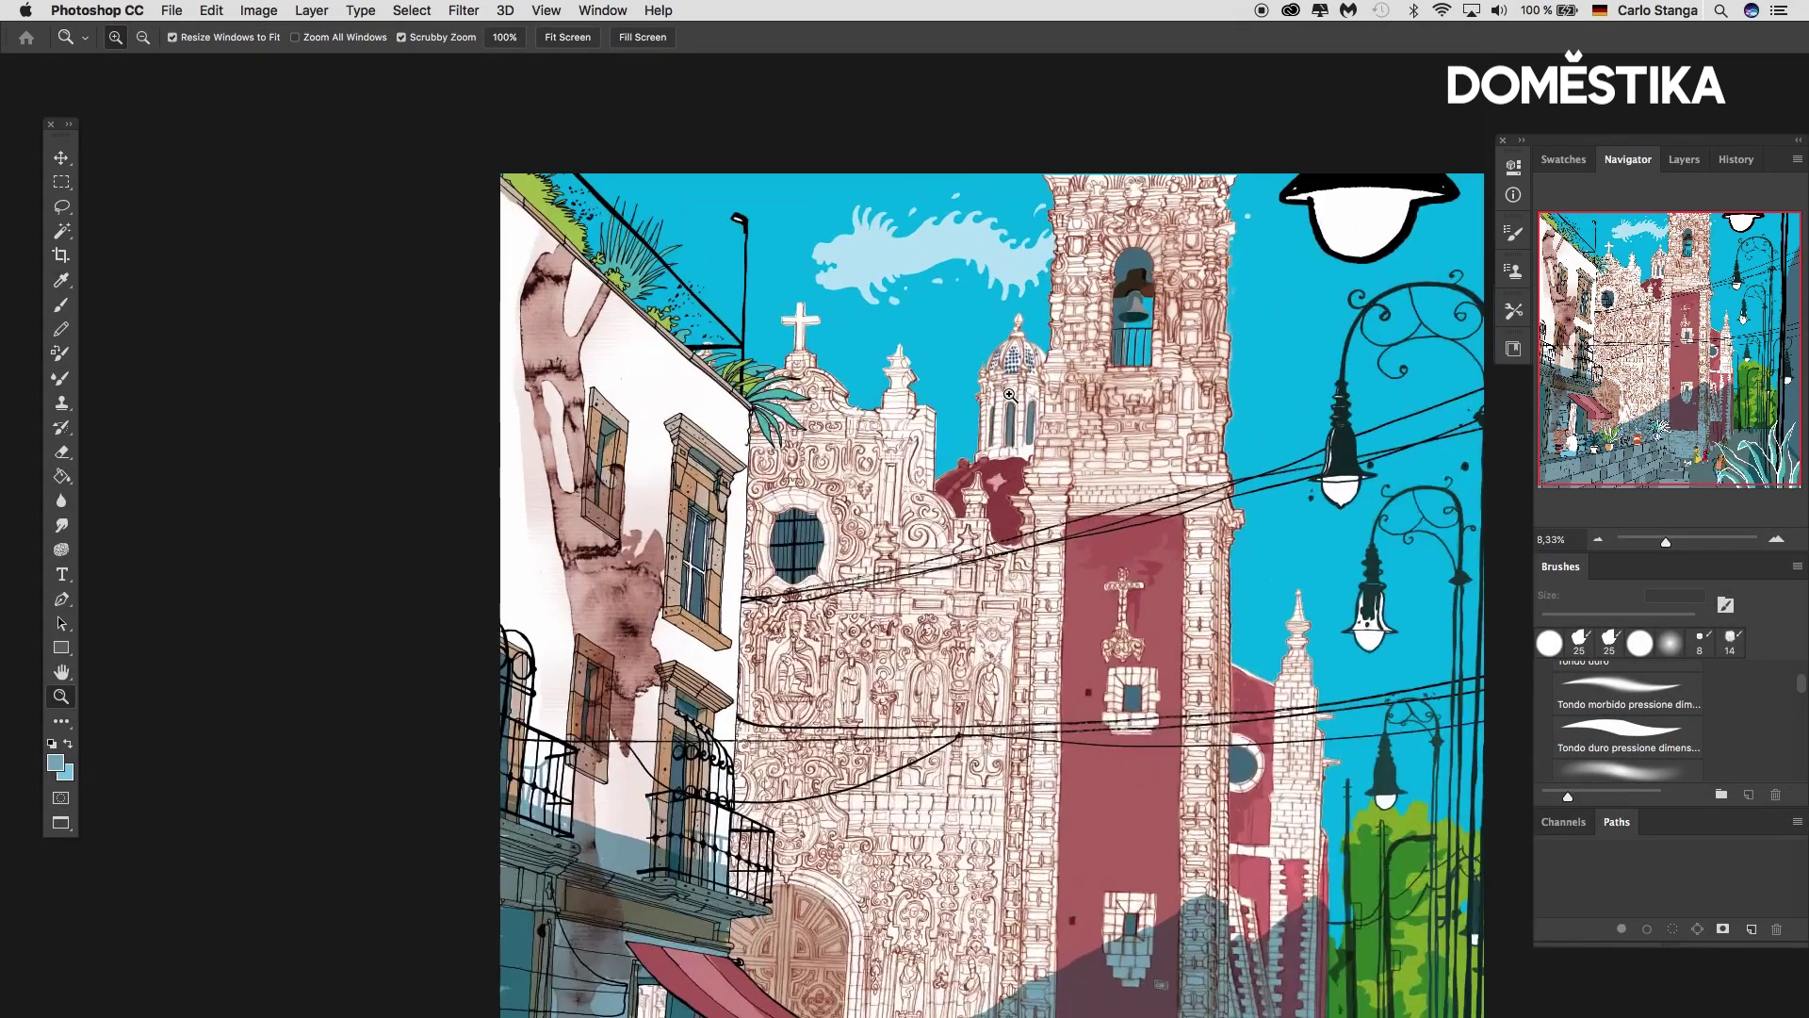
{"action": "left_click", "coordinate": [1009, 395]}
{"action": "left_click", "coordinate": [64, 157]}
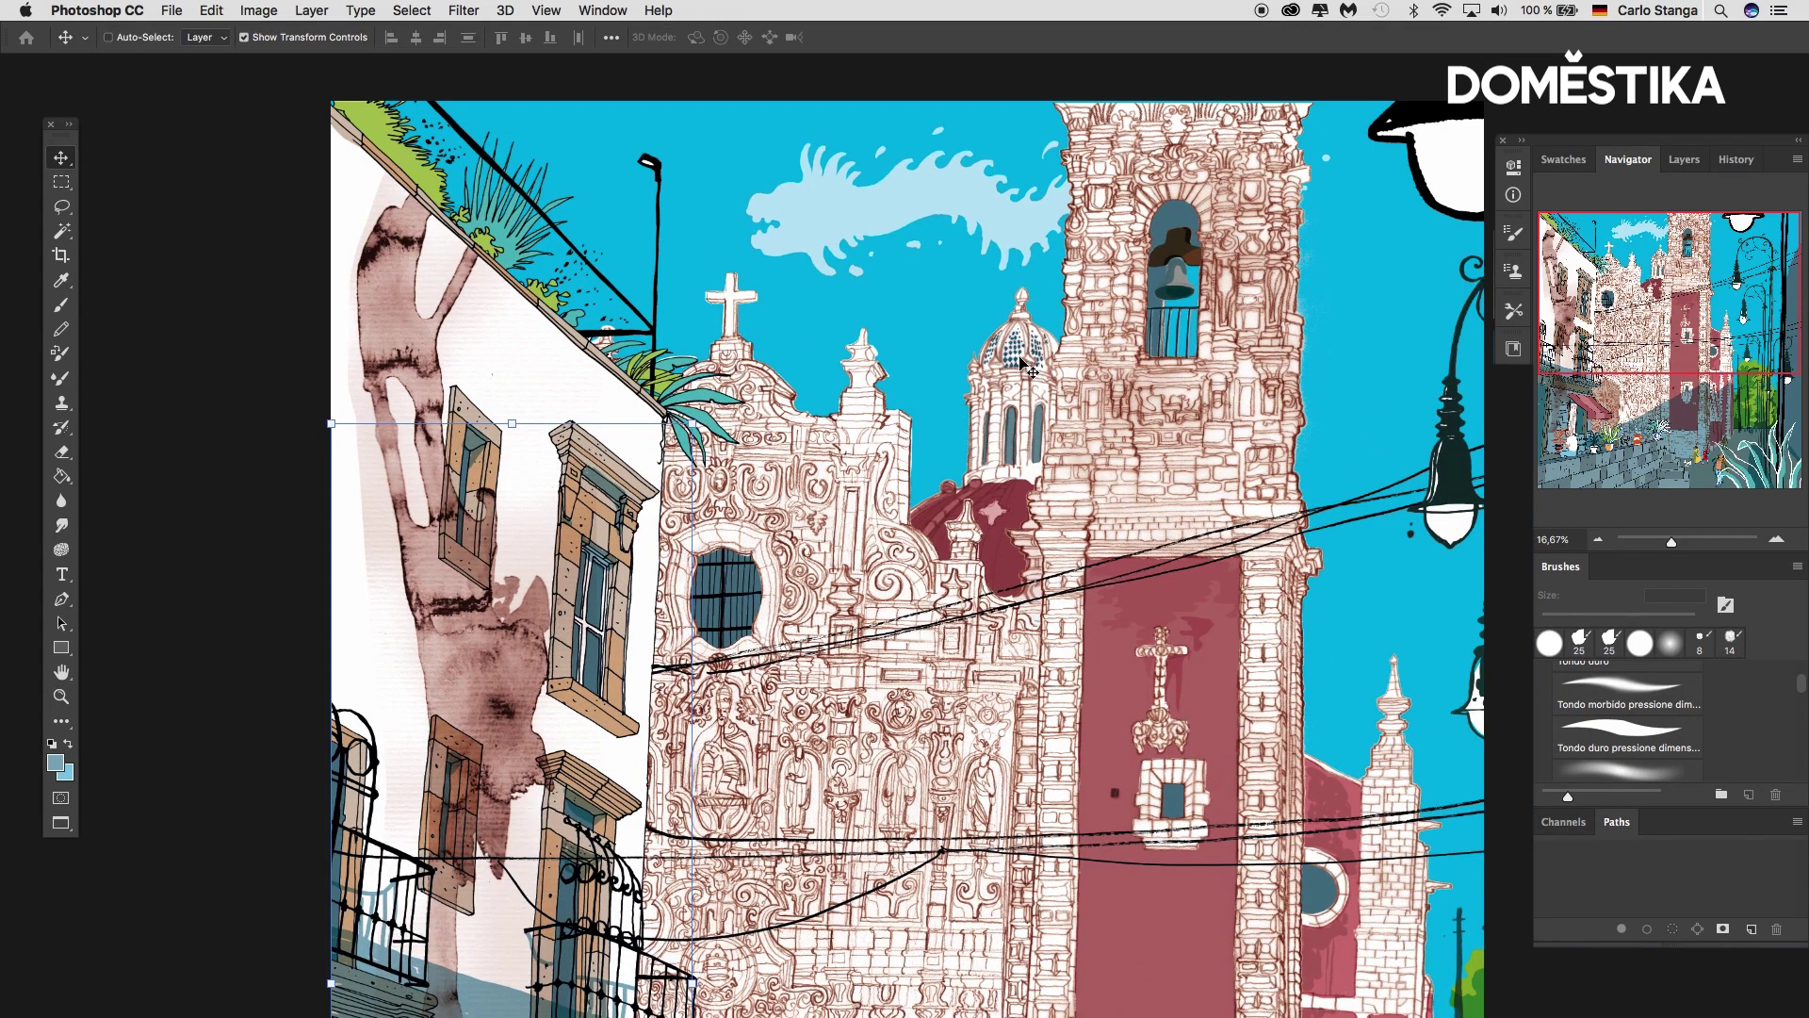
{"action": "key", "text": "super+x"}
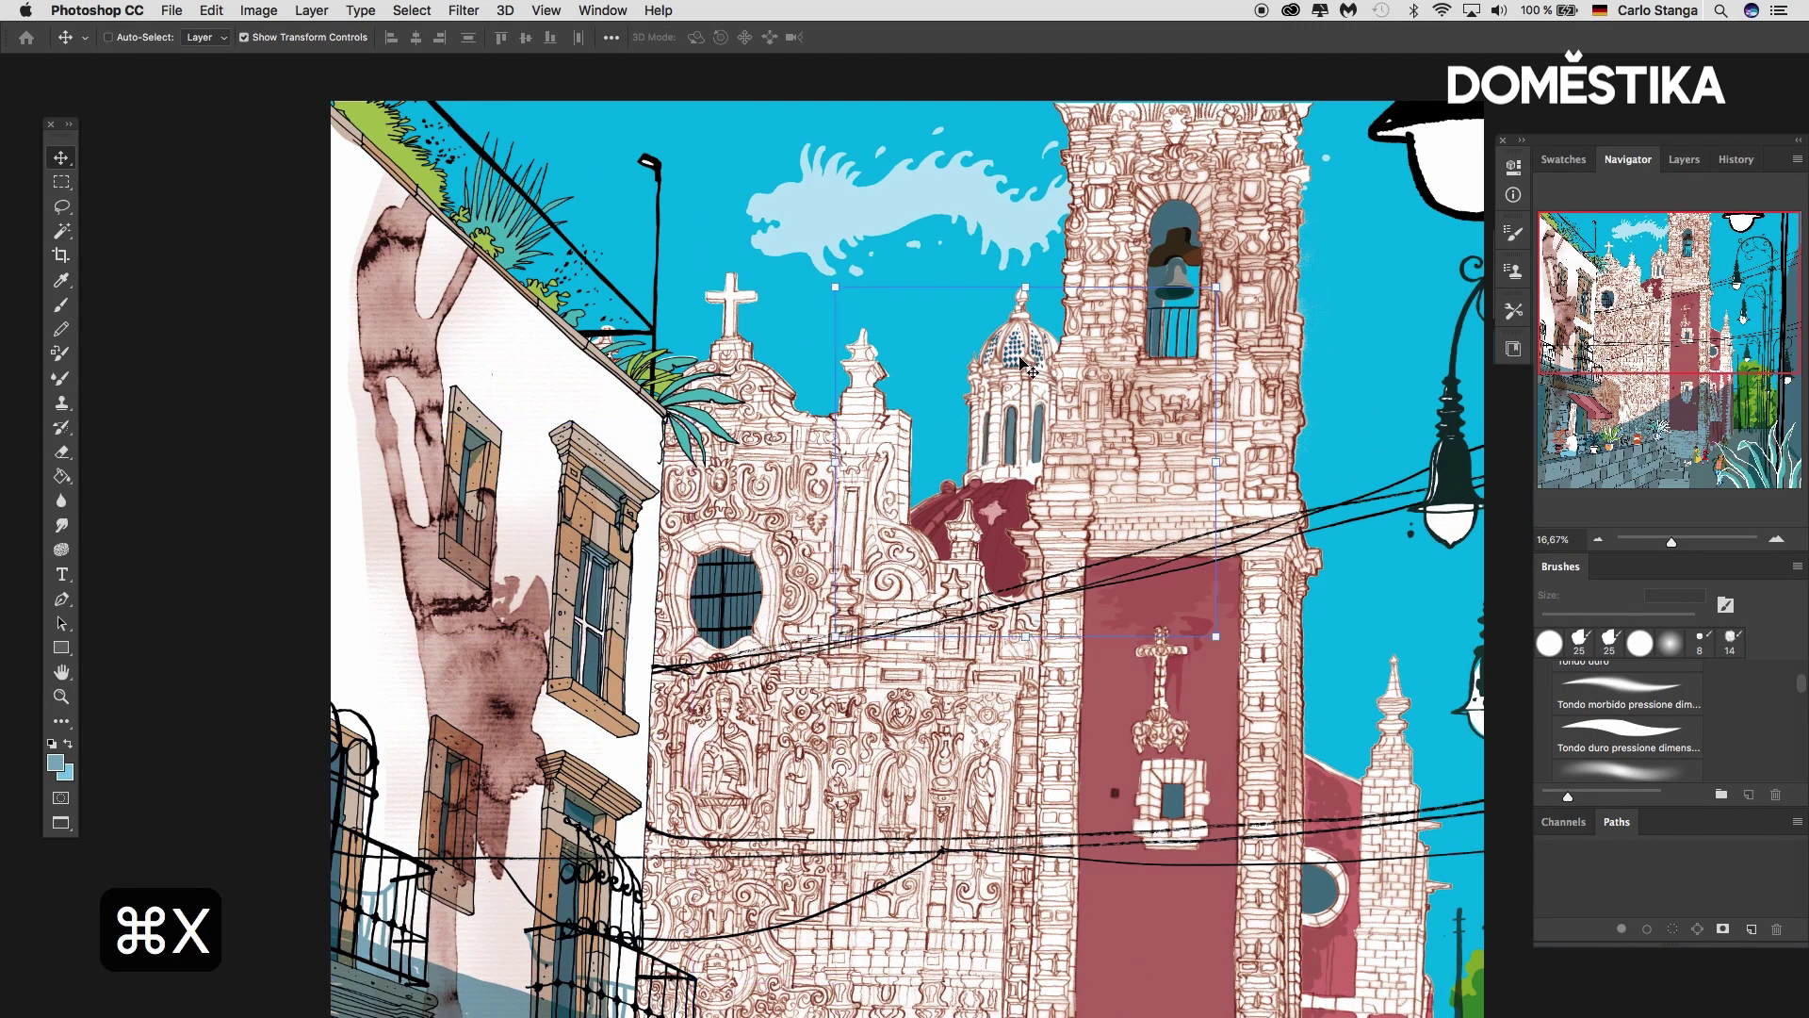
Create a new layer named DOME-LAYER in Multiply mode above the dome's layer
{"action": "left_click", "coordinate": [311, 10]}
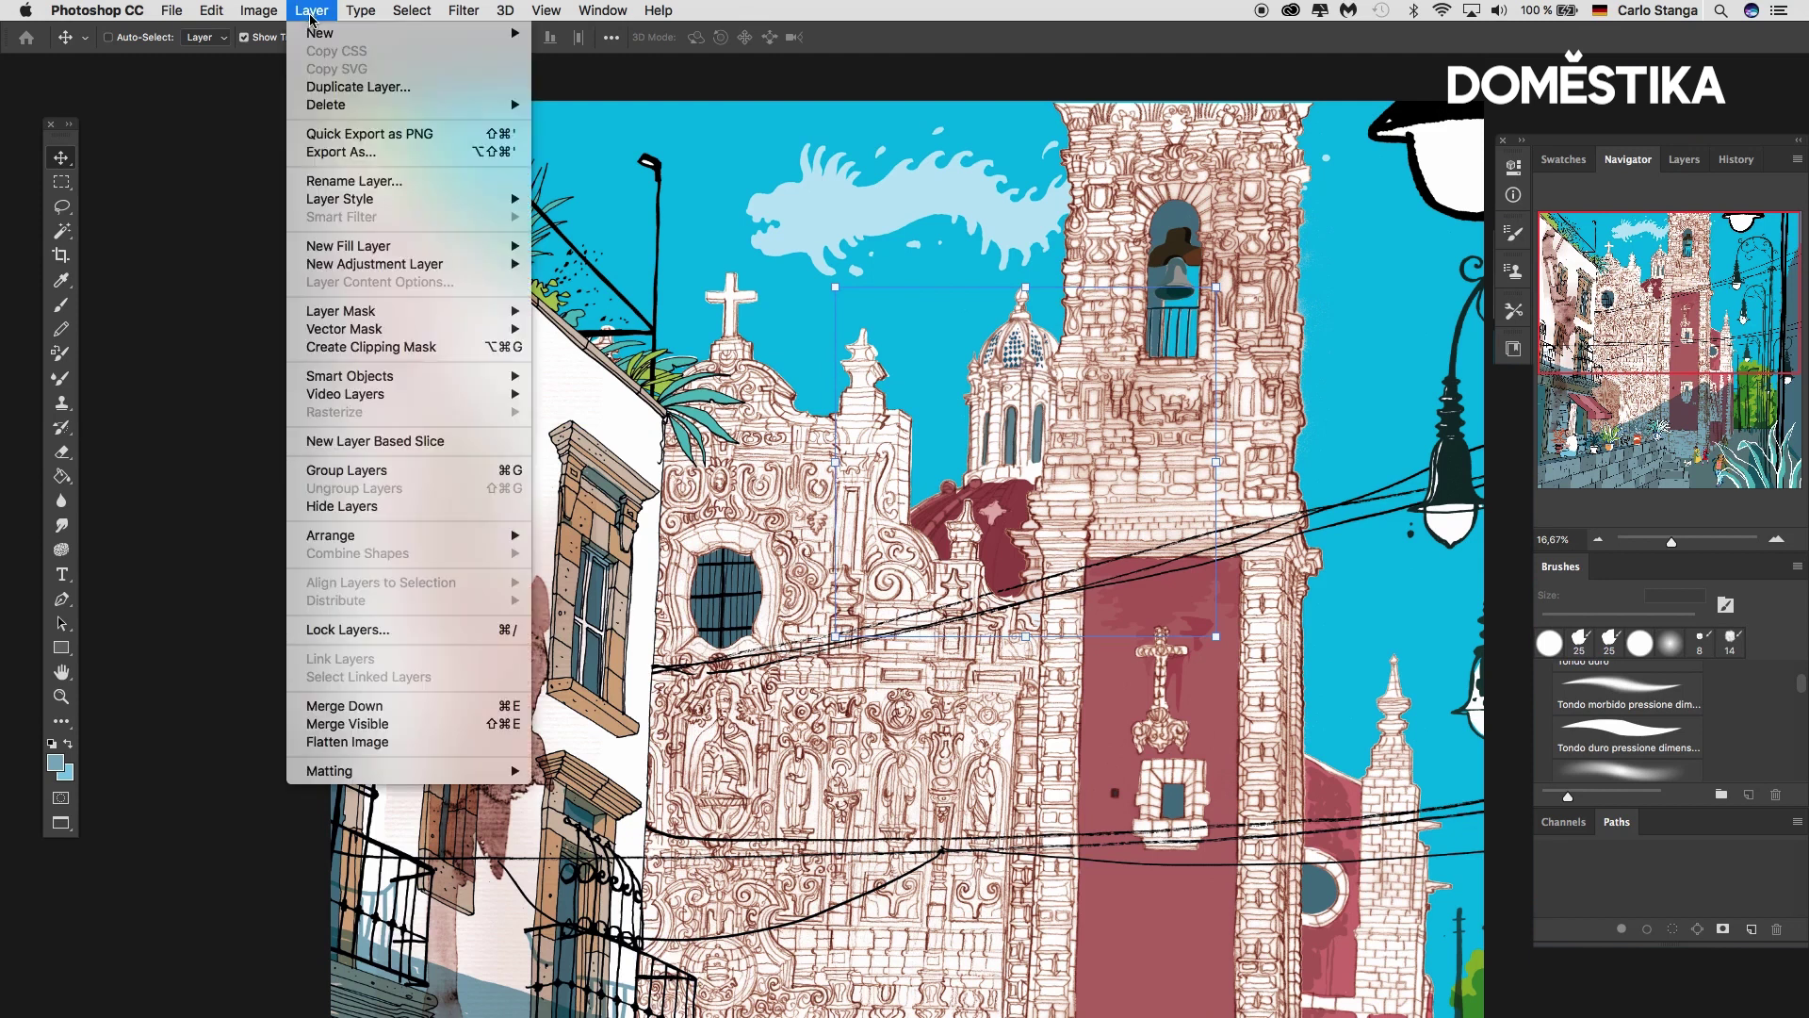
{"action": "mouse_move", "coordinate": [320, 33]}
{"action": "left_click", "coordinate": [594, 43]}
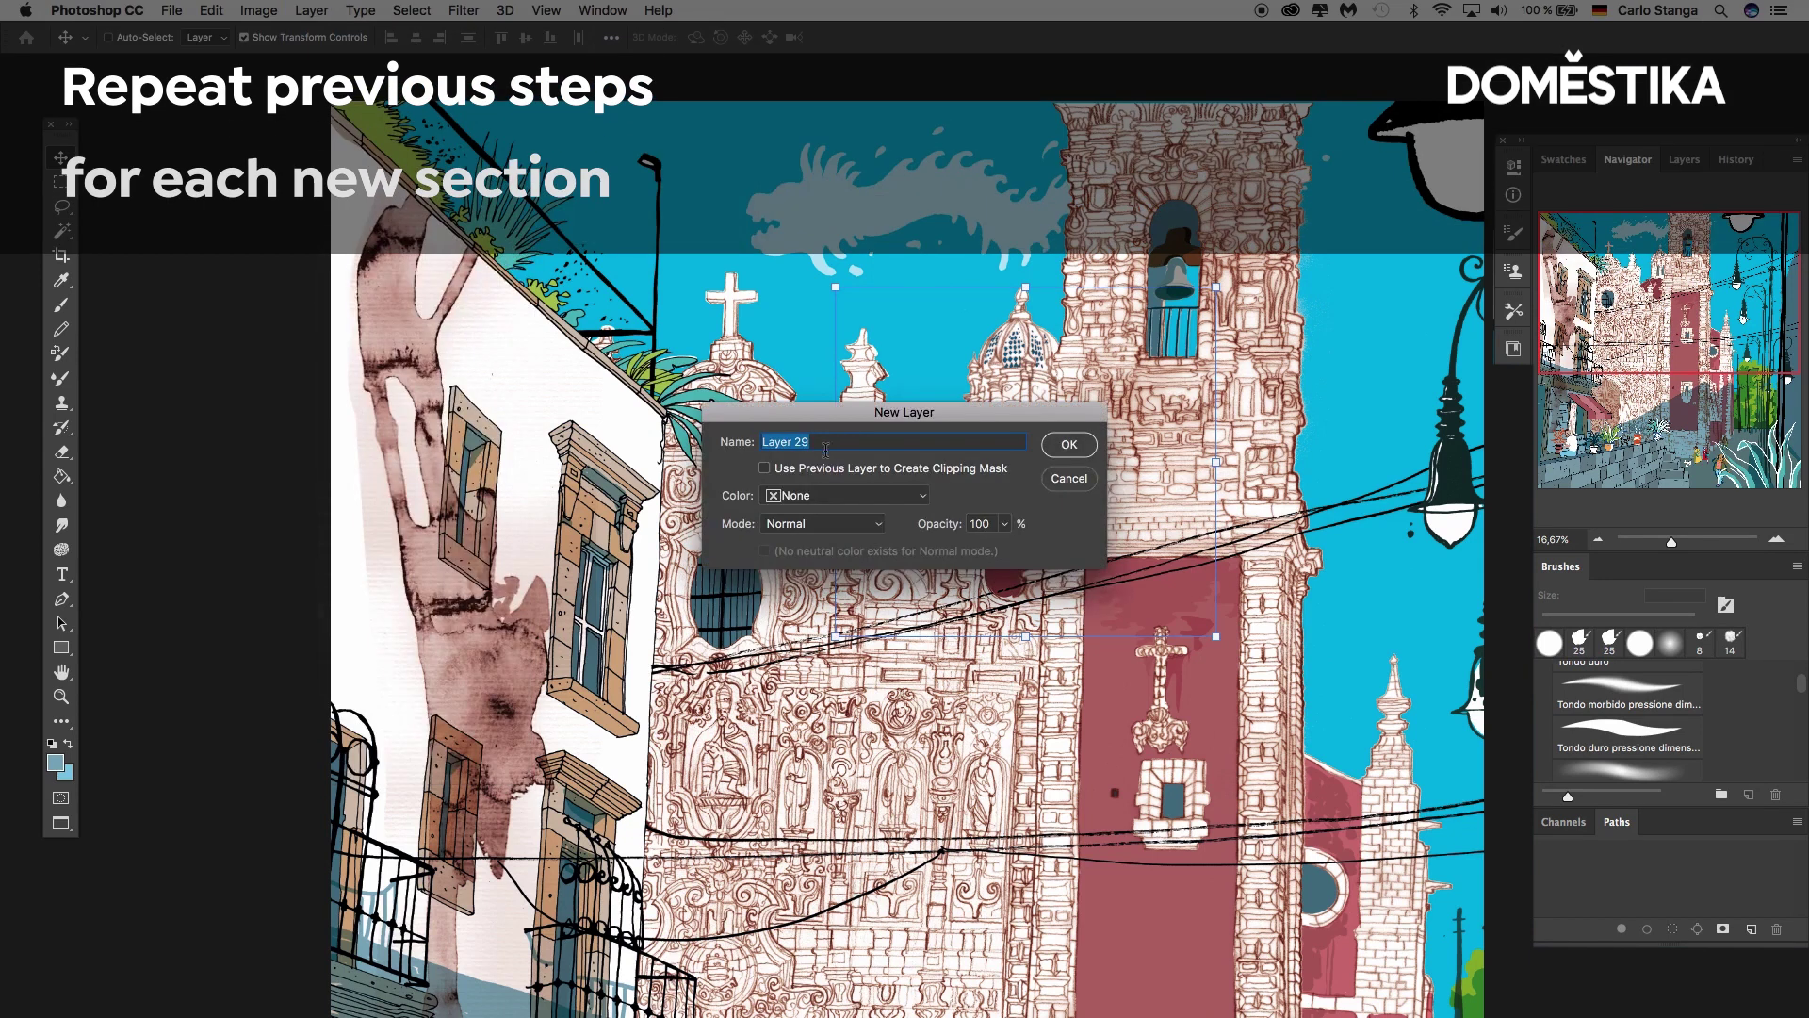
{"action": "type", "text": "DOME-LAYER"}
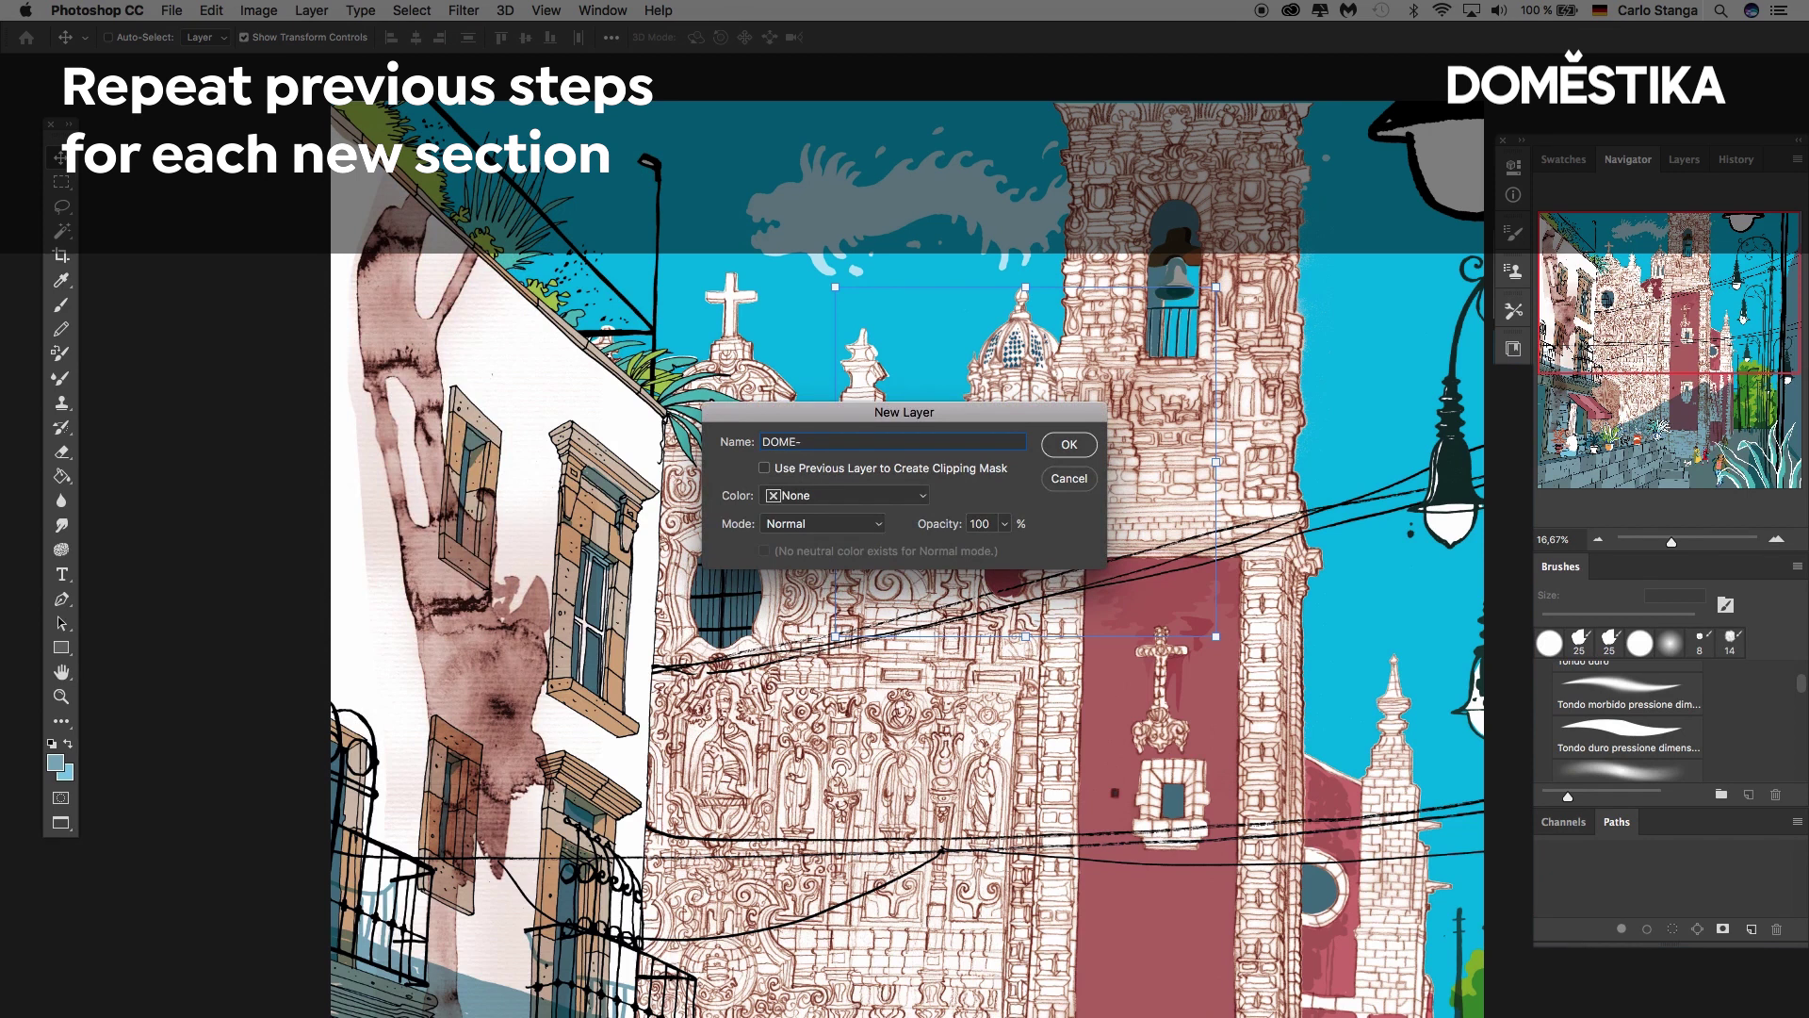
{"action": "left_click", "coordinate": [822, 523]}
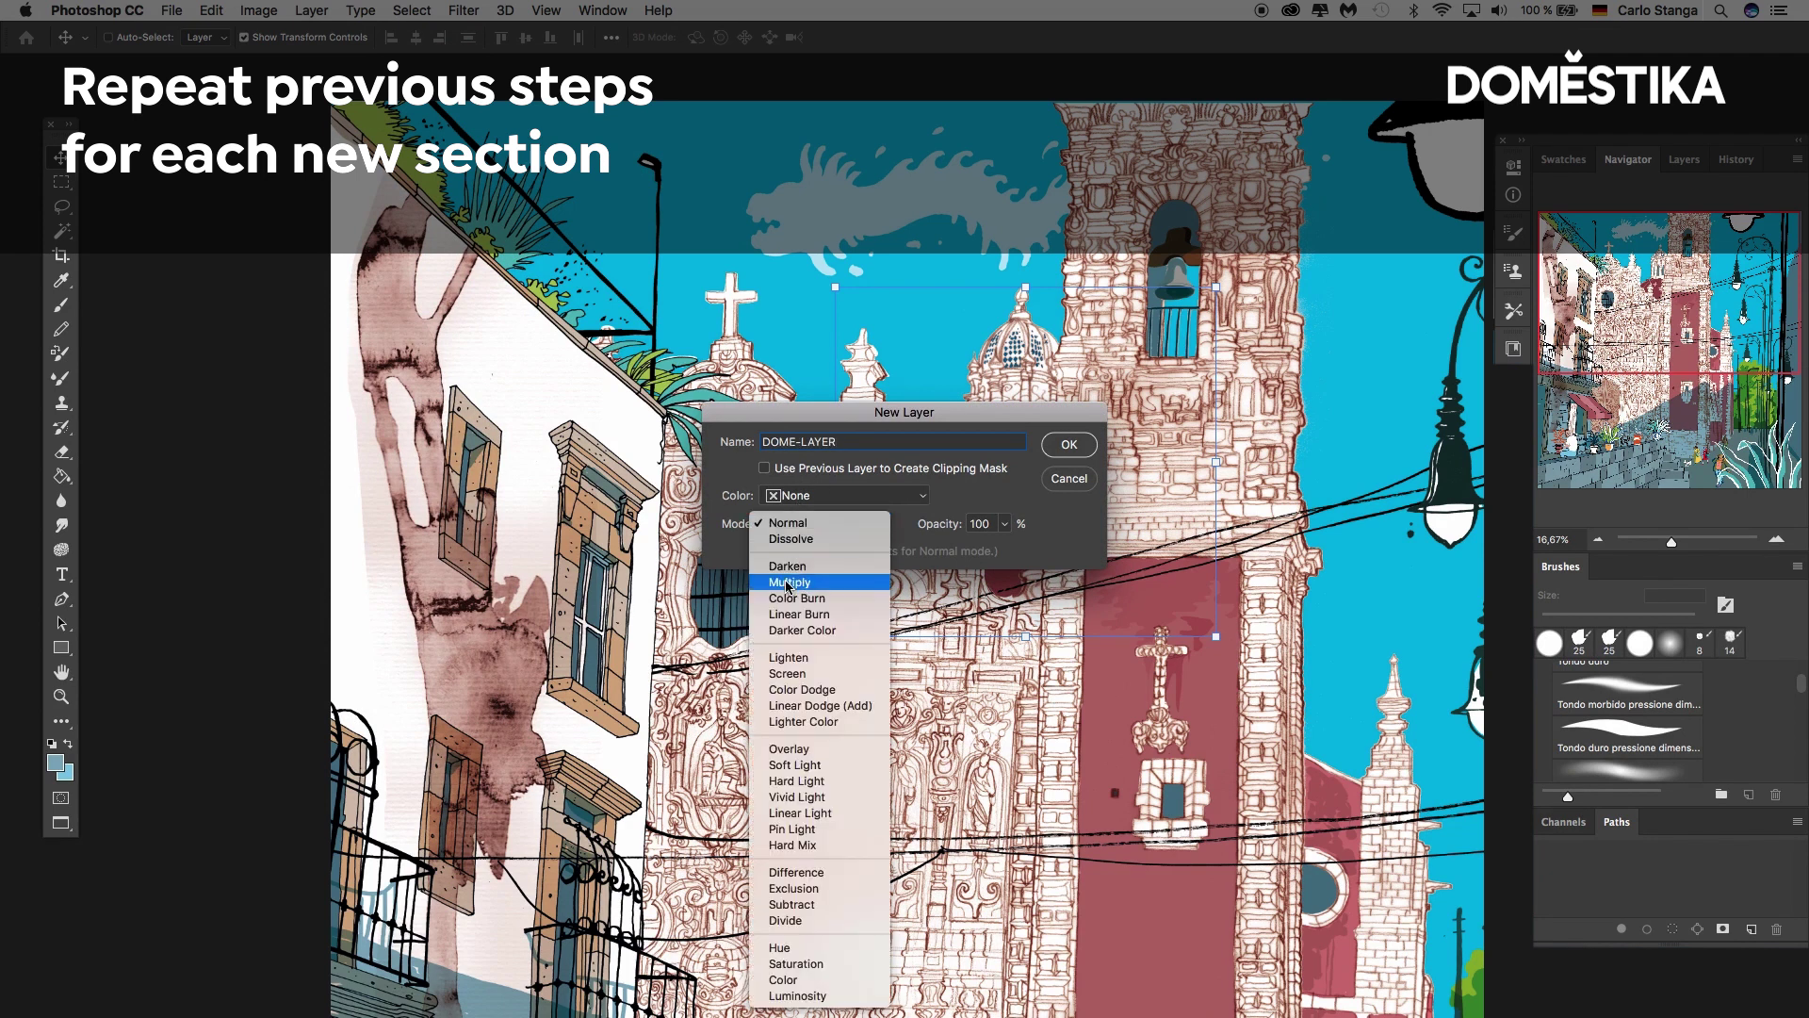
{"action": "left_click", "coordinate": [782, 571]}
{"action": "left_click", "coordinate": [1069, 444]}
Select the dome's silhouette on the DOME layer with the Magic Wand and an inverted selection
{"action": "left_click", "coordinate": [1684, 159]}
{"action": "left_click", "coordinate": [1639, 475]}
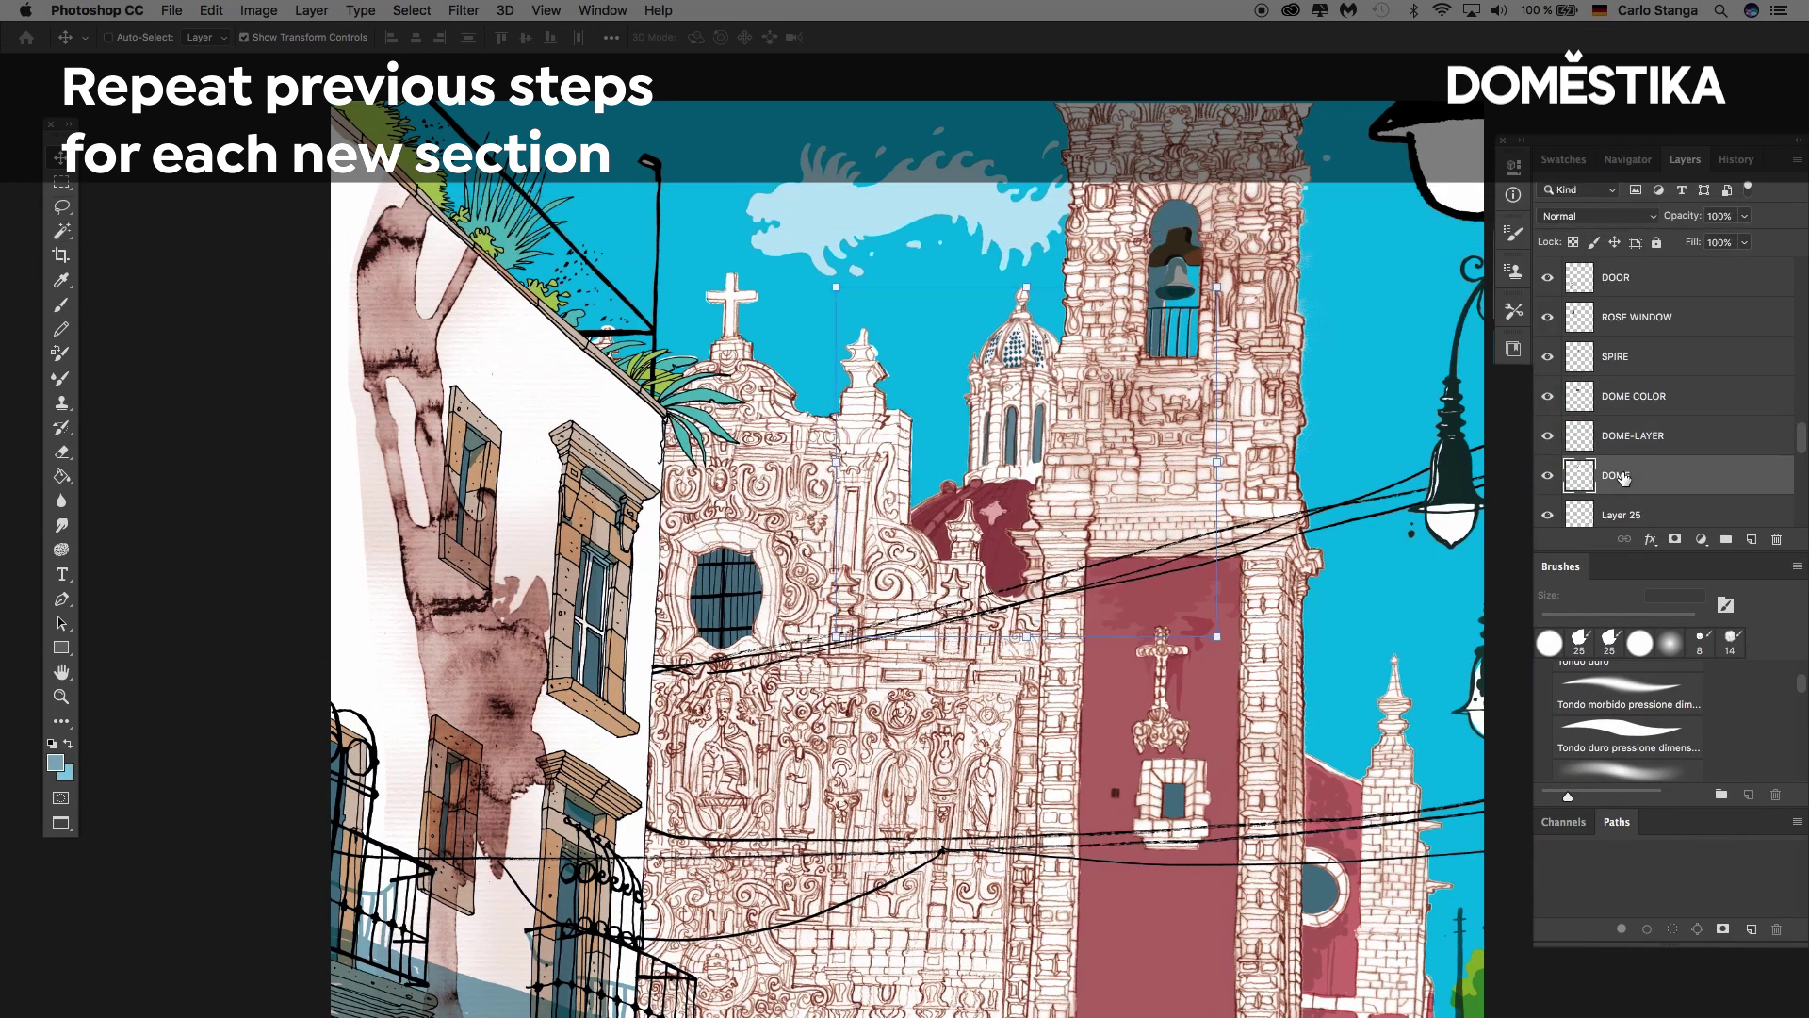
{"action": "key", "text": "w"}
{"action": "left_click", "coordinate": [412, 10]}
{"action": "left_click", "coordinate": [429, 88]}
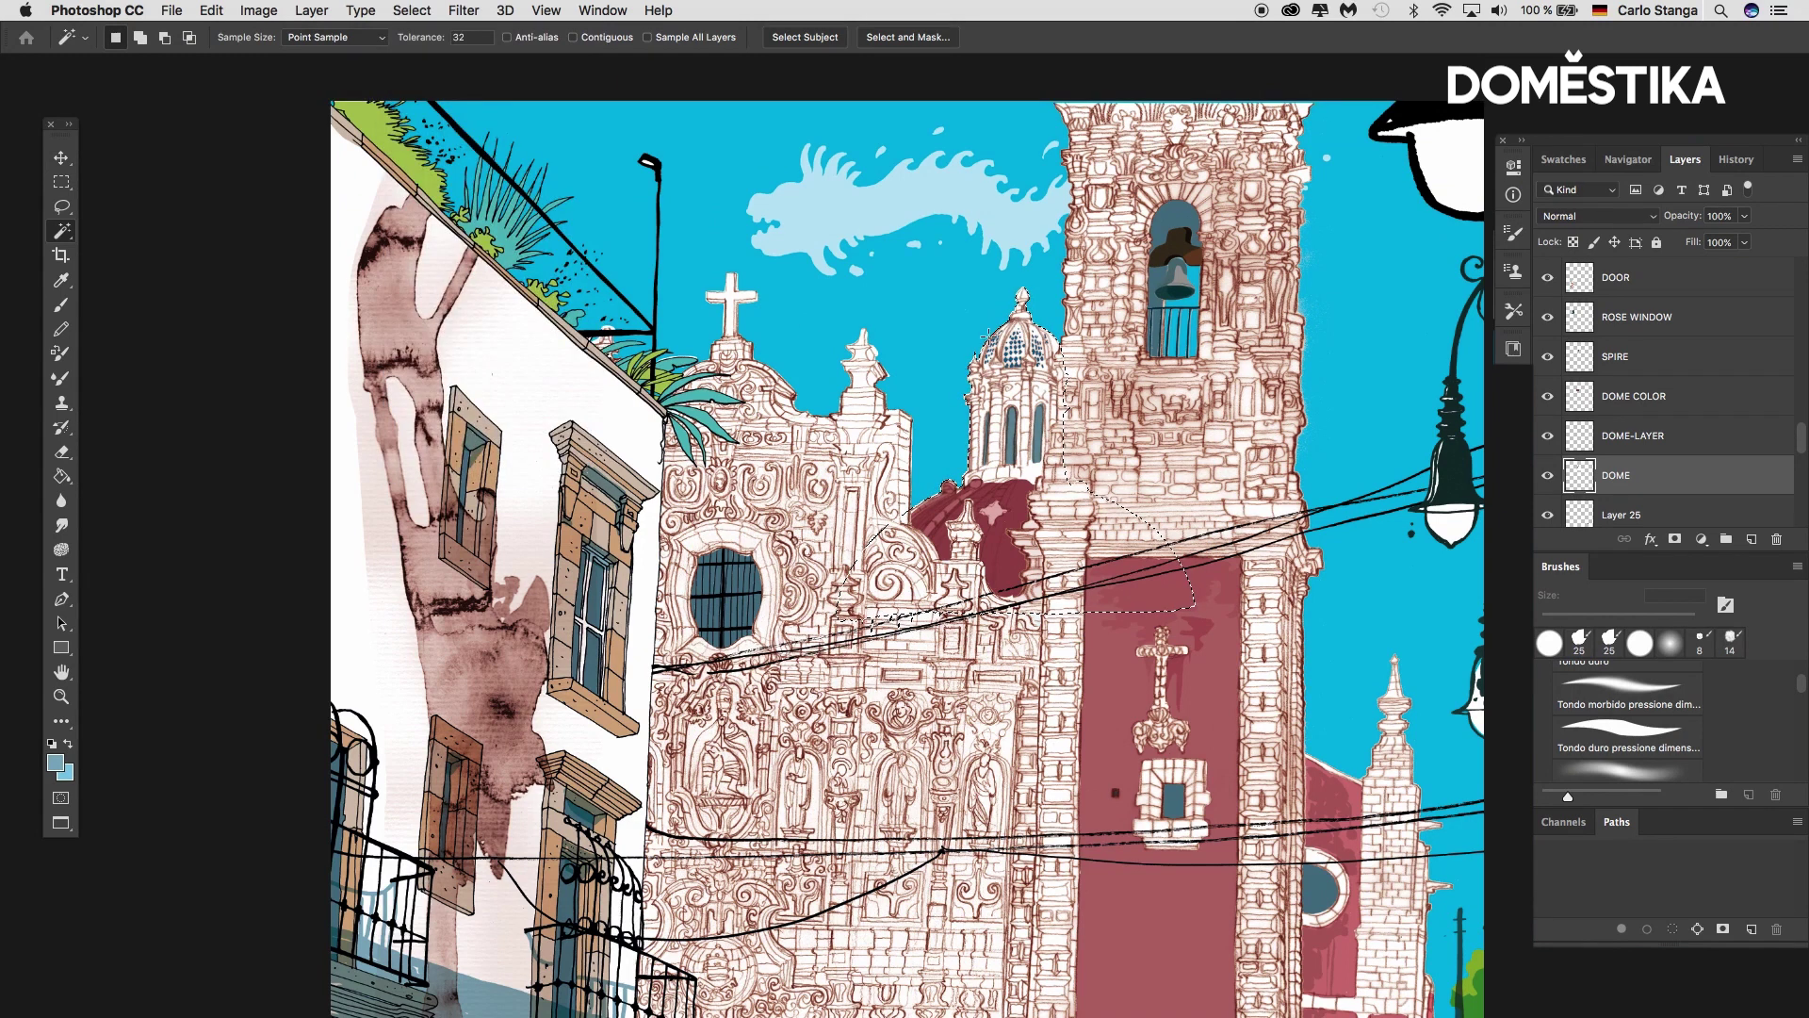
Paint blue-grey shadows on DOME-LAYER along the lantern's shaded side and the edge of the red dome with a 46 px brush, and deselect
{"action": "left_click", "coordinate": [1624, 443]}
{"action": "left_click", "coordinate": [1627, 736]}
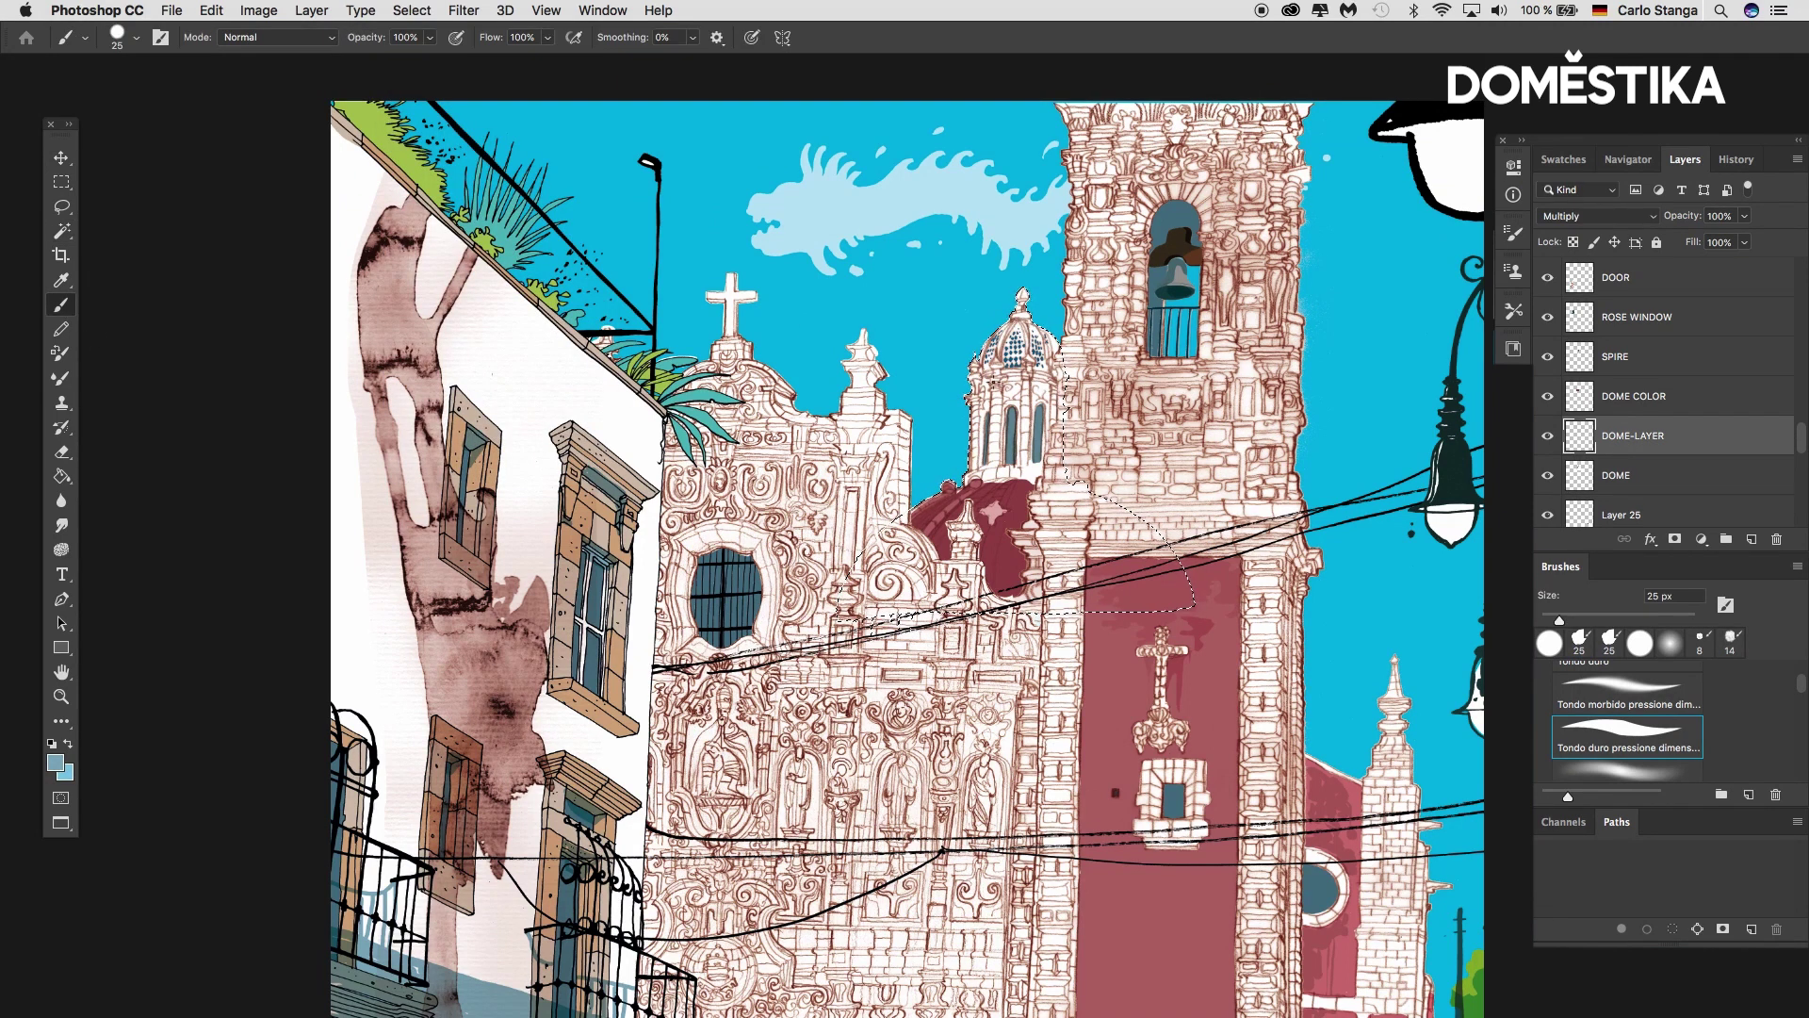
{"action": "left_click_drag", "start_coordinate": [983, 366], "coordinate": [1021, 292]}
{"action": "mouse_move", "coordinate": [987, 344]}
{"action": "left_mouse_down"}
{"action": "mouse_move", "coordinate": [982, 453]}
{"action": "mouse_move", "coordinate": [985, 415]}
{"action": "left_mouse_up"}
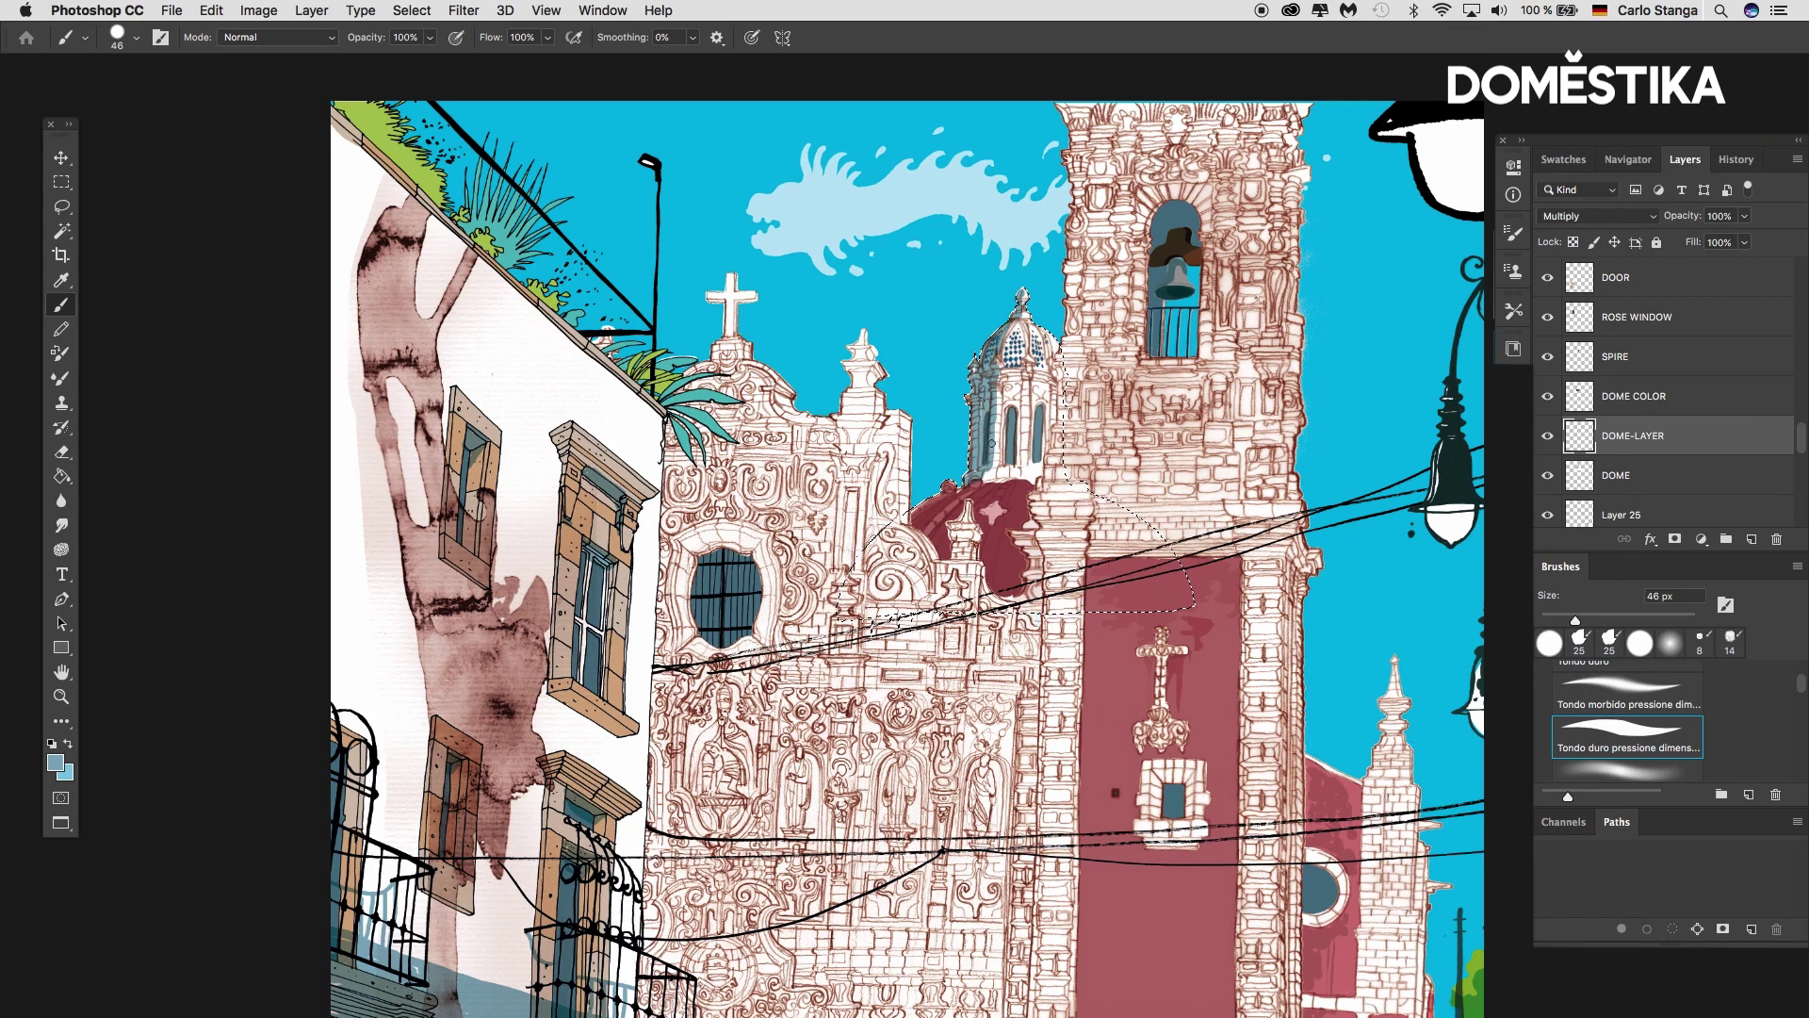
{"action": "left_click_drag", "start_coordinate": [918, 490], "coordinate": [938, 530]}
{"action": "left_click_drag", "start_coordinate": [1018, 377], "coordinate": [1020, 462]}
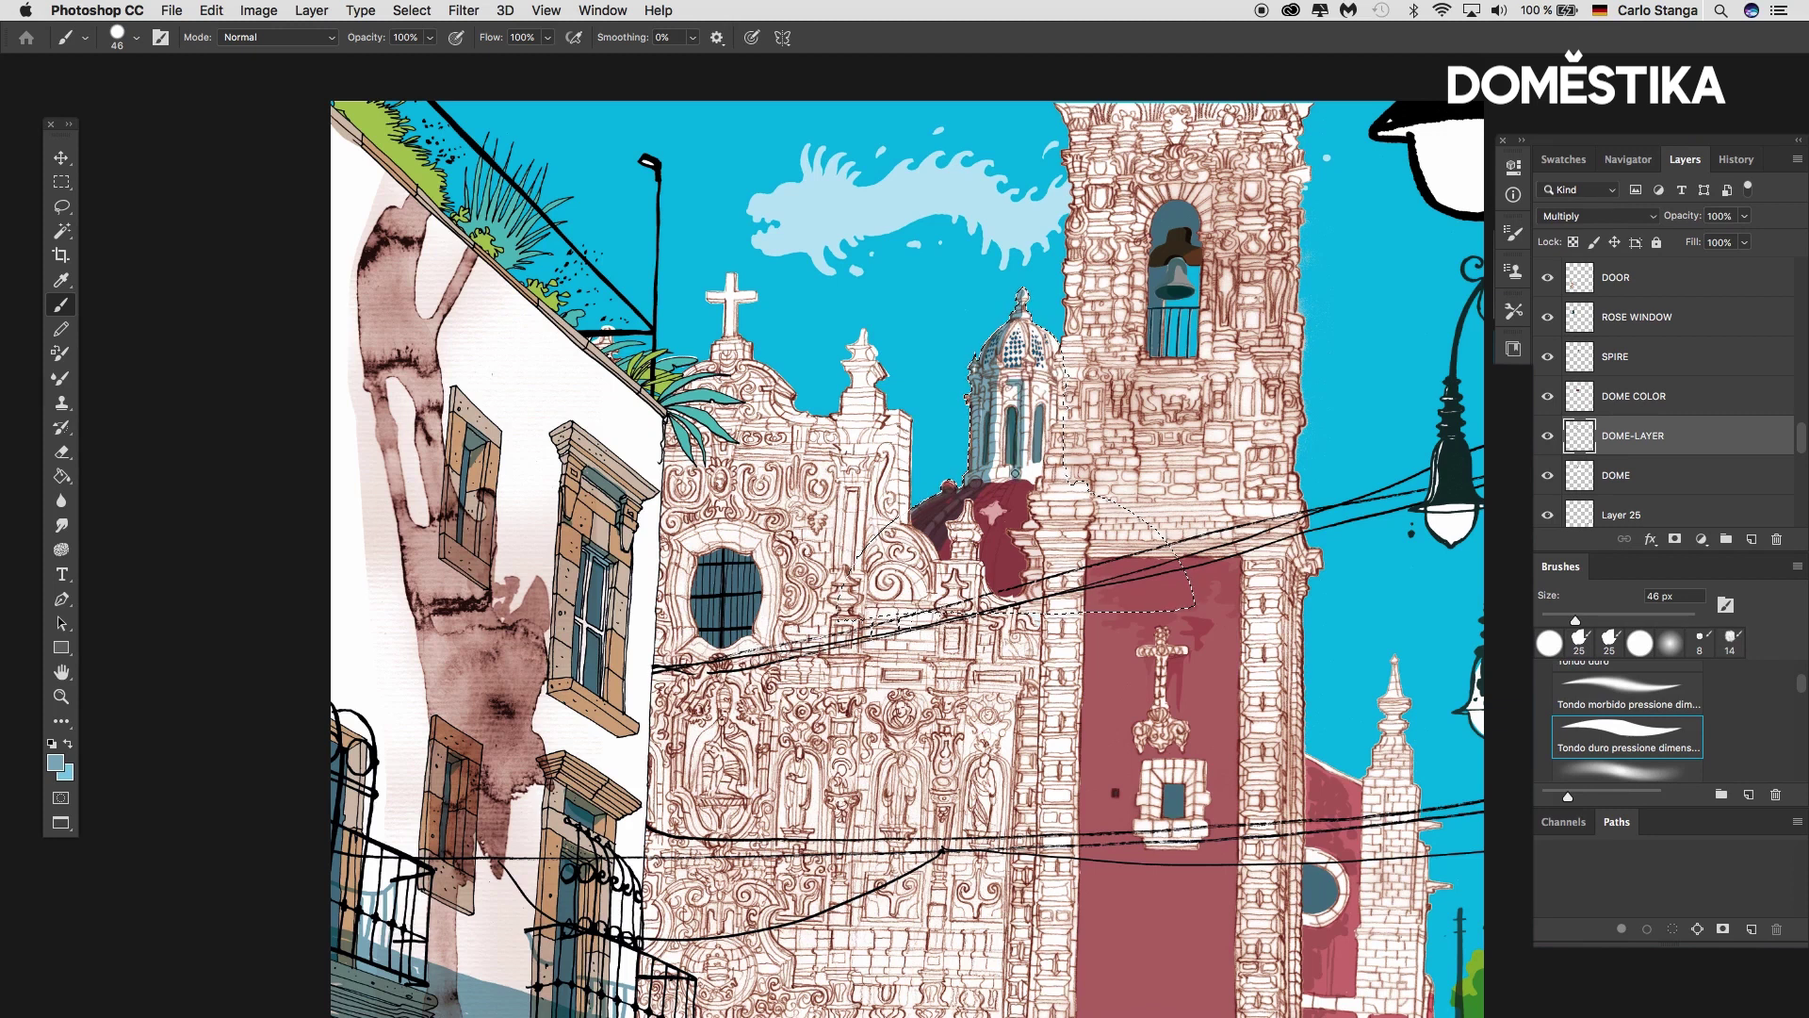
{"action": "left_click", "coordinate": [1557, 620]}
{"action": "key", "text": "super+d"}
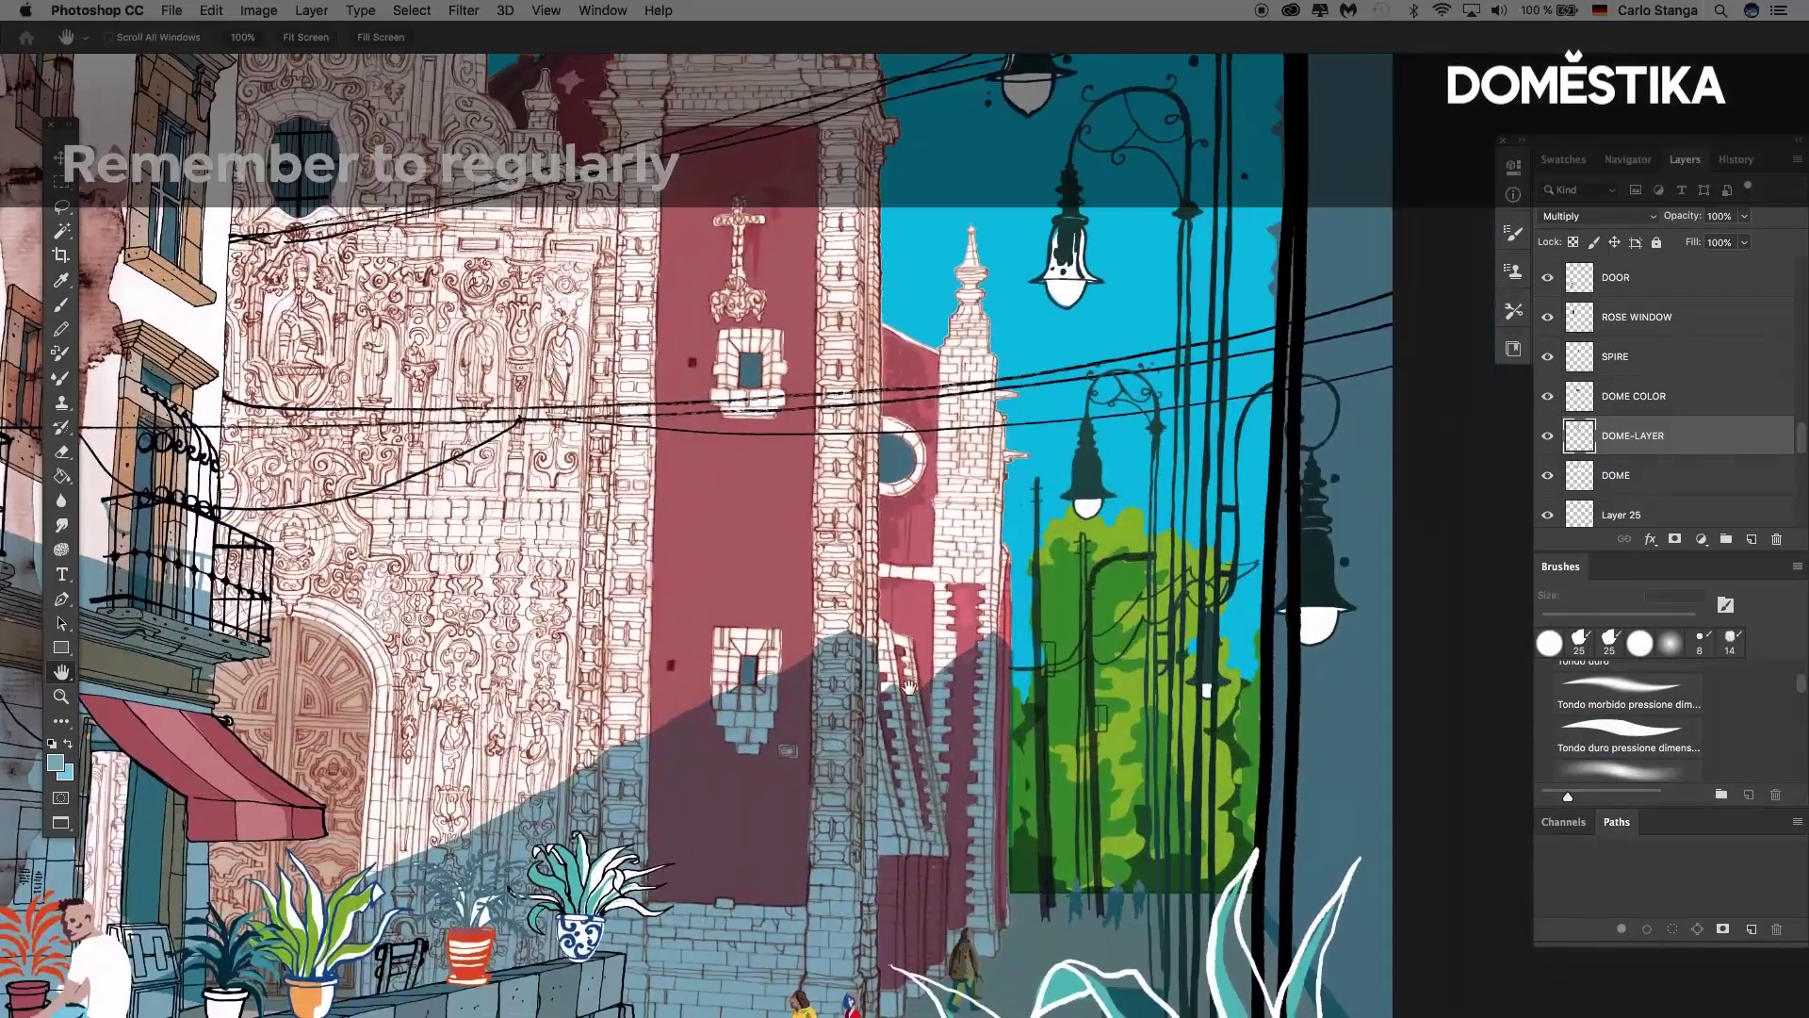
Paint shadows on the CHURCH-SHADOWS layer along the red wall behind the belltower and below its roof edge with a 20 px brush
{"action": "key", "text": "super+x"}
{"action": "key", "text": "super+x"}
{"action": "key", "text": "b"}
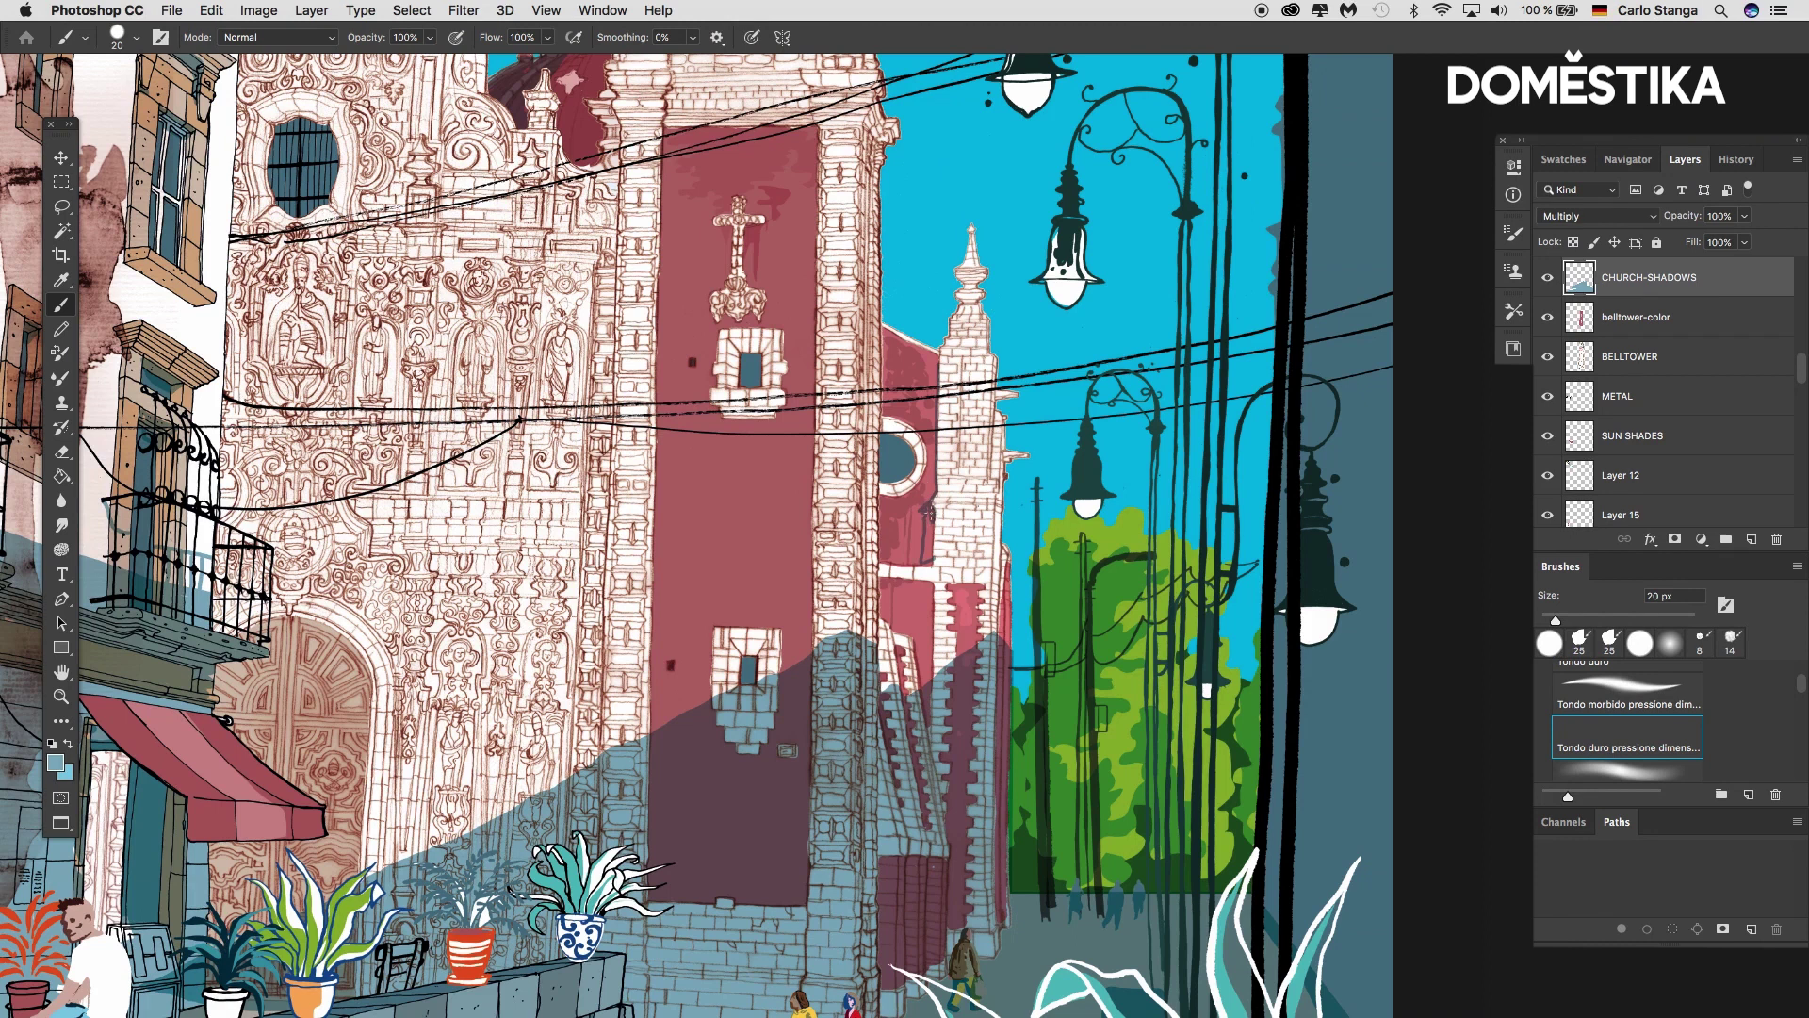
{"action": "left_click_drag", "start_coordinate": [934, 350], "coordinate": [935, 495]}
{"action": "left_click_drag", "start_coordinate": [921, 579], "coordinate": [933, 679]}
{"action": "left_click_drag", "start_coordinate": [921, 580], "coordinate": [925, 637]}
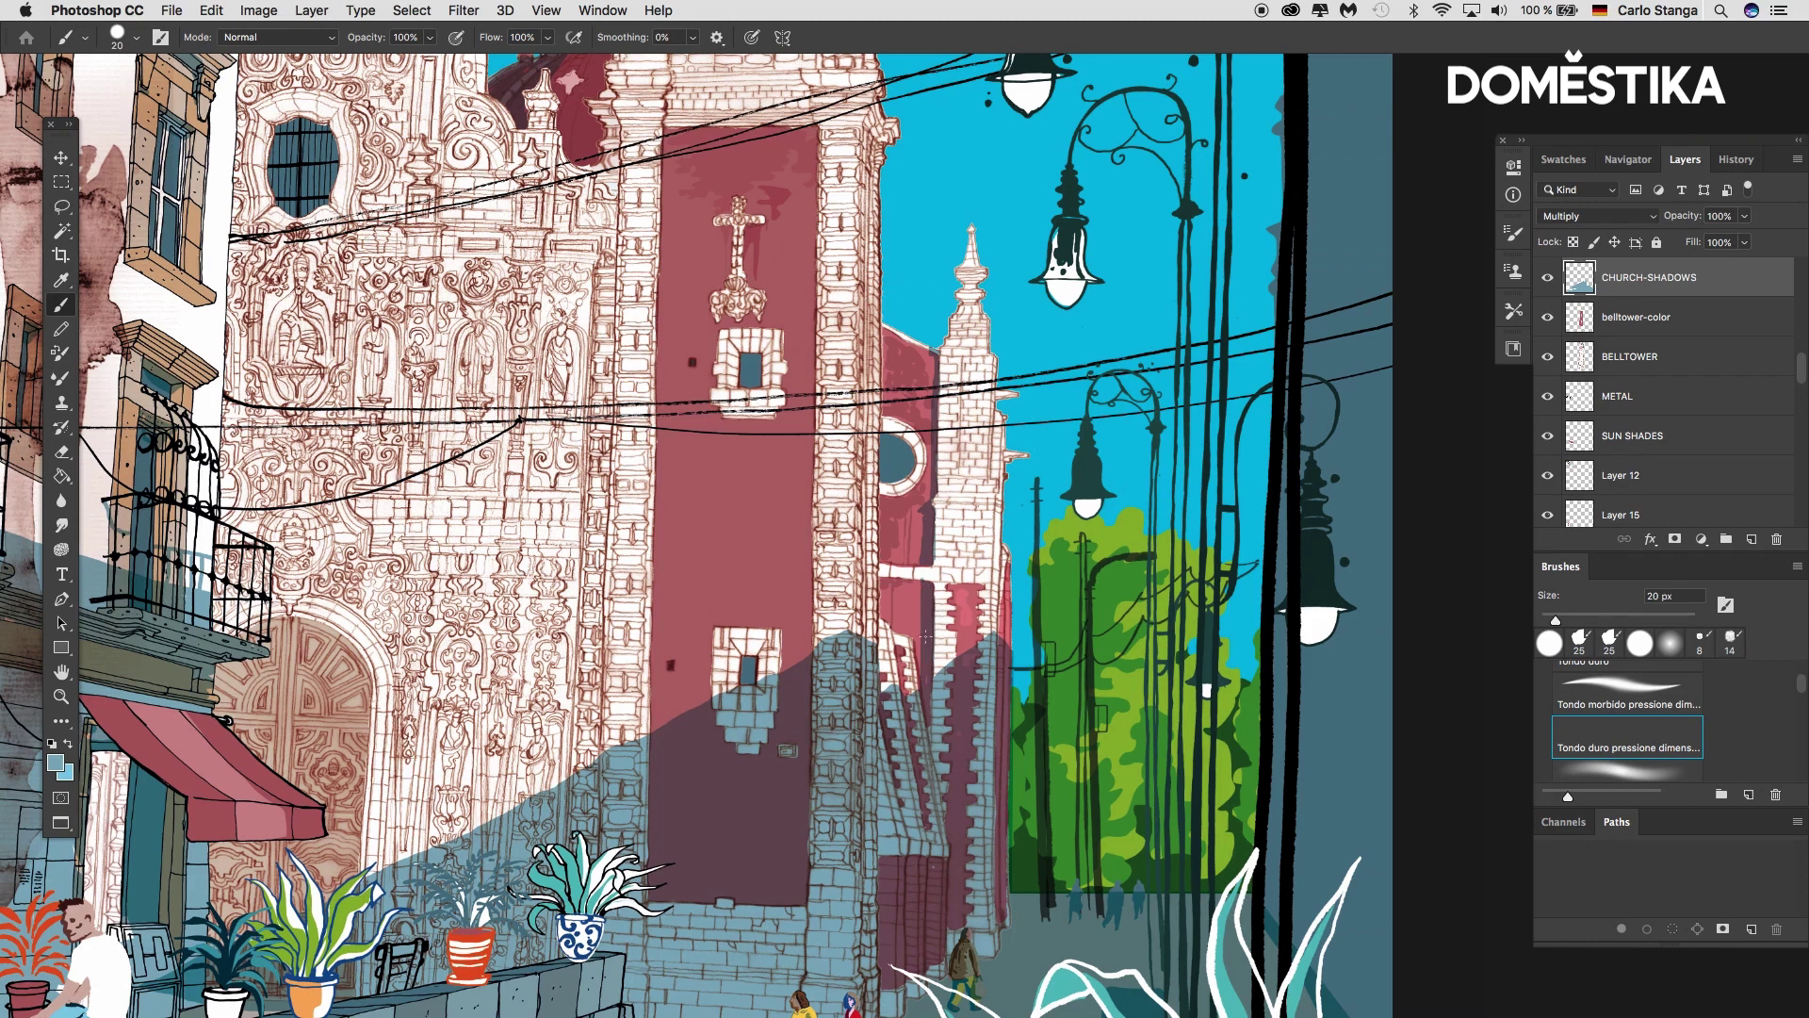
{"action": "left_click_drag", "start_coordinate": [886, 331], "coordinate": [933, 356]}
Activate the BACK-CHURCH layer and select the rear church's outline with the Magic Wand
{"action": "key", "text": "v"}
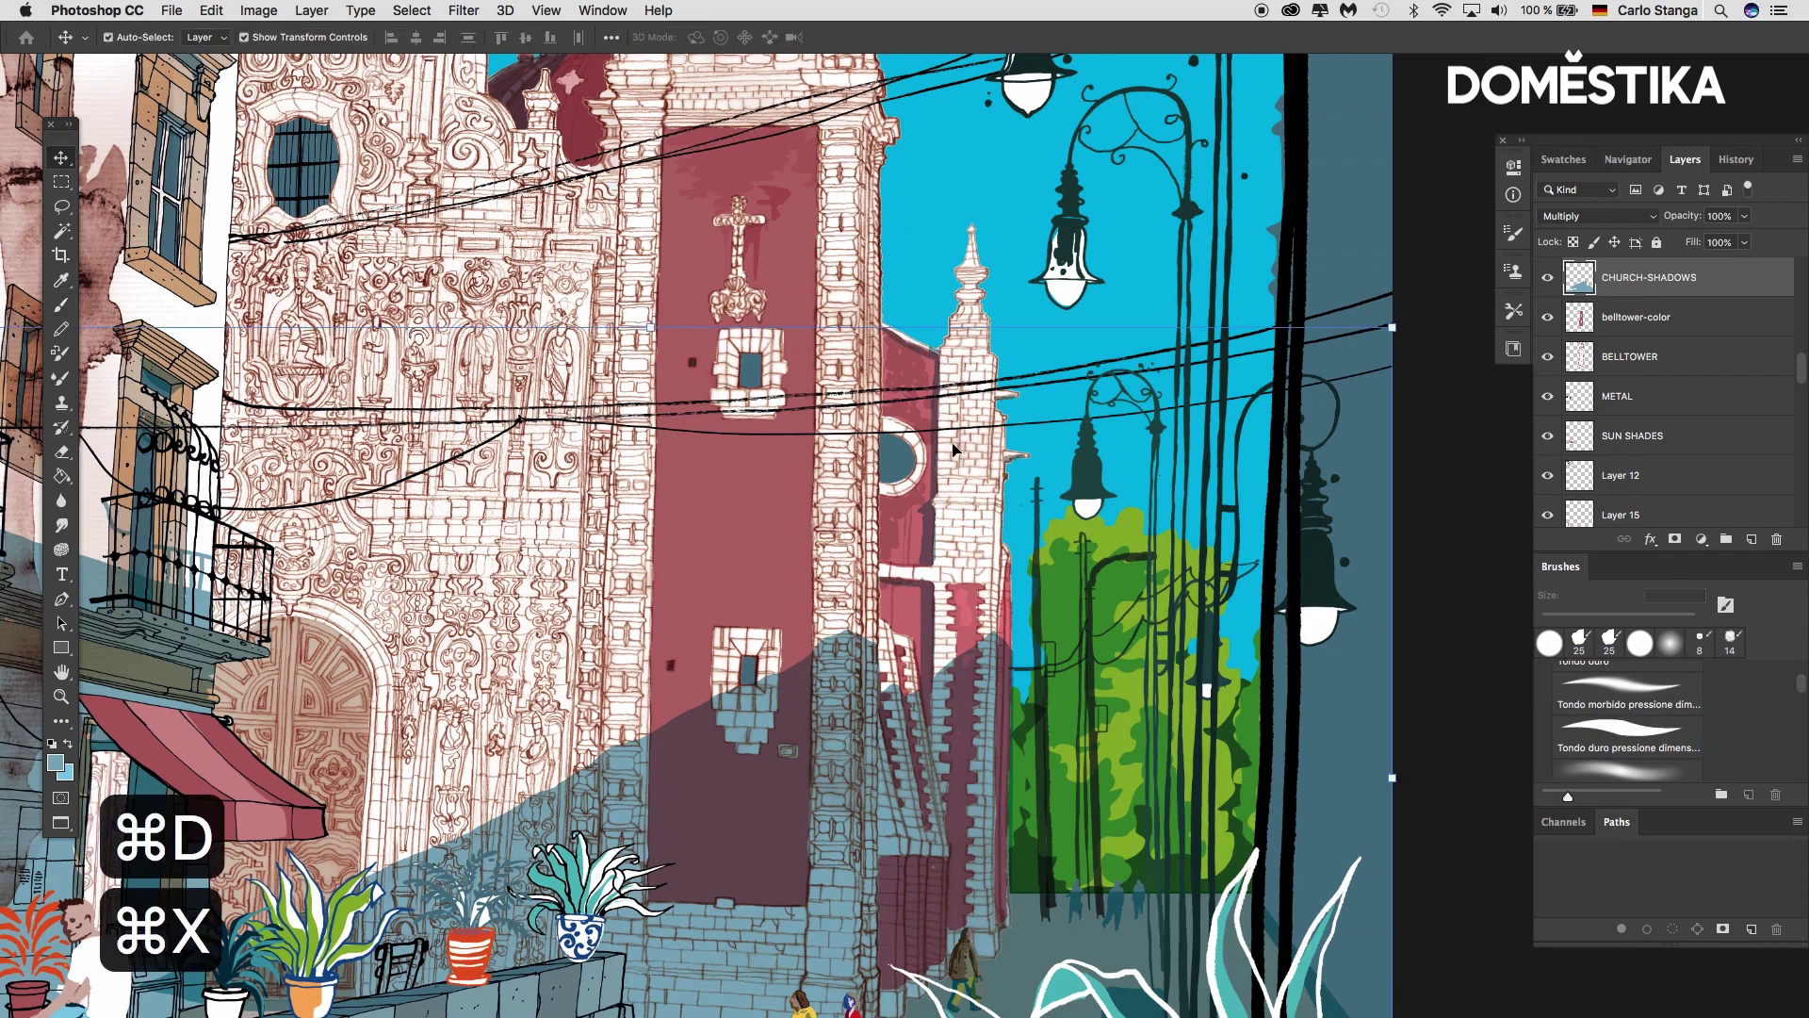
{"action": "left_click", "coordinate": [954, 447]}
{"action": "key", "text": "w"}
{"action": "left_click", "coordinate": [945, 256]}
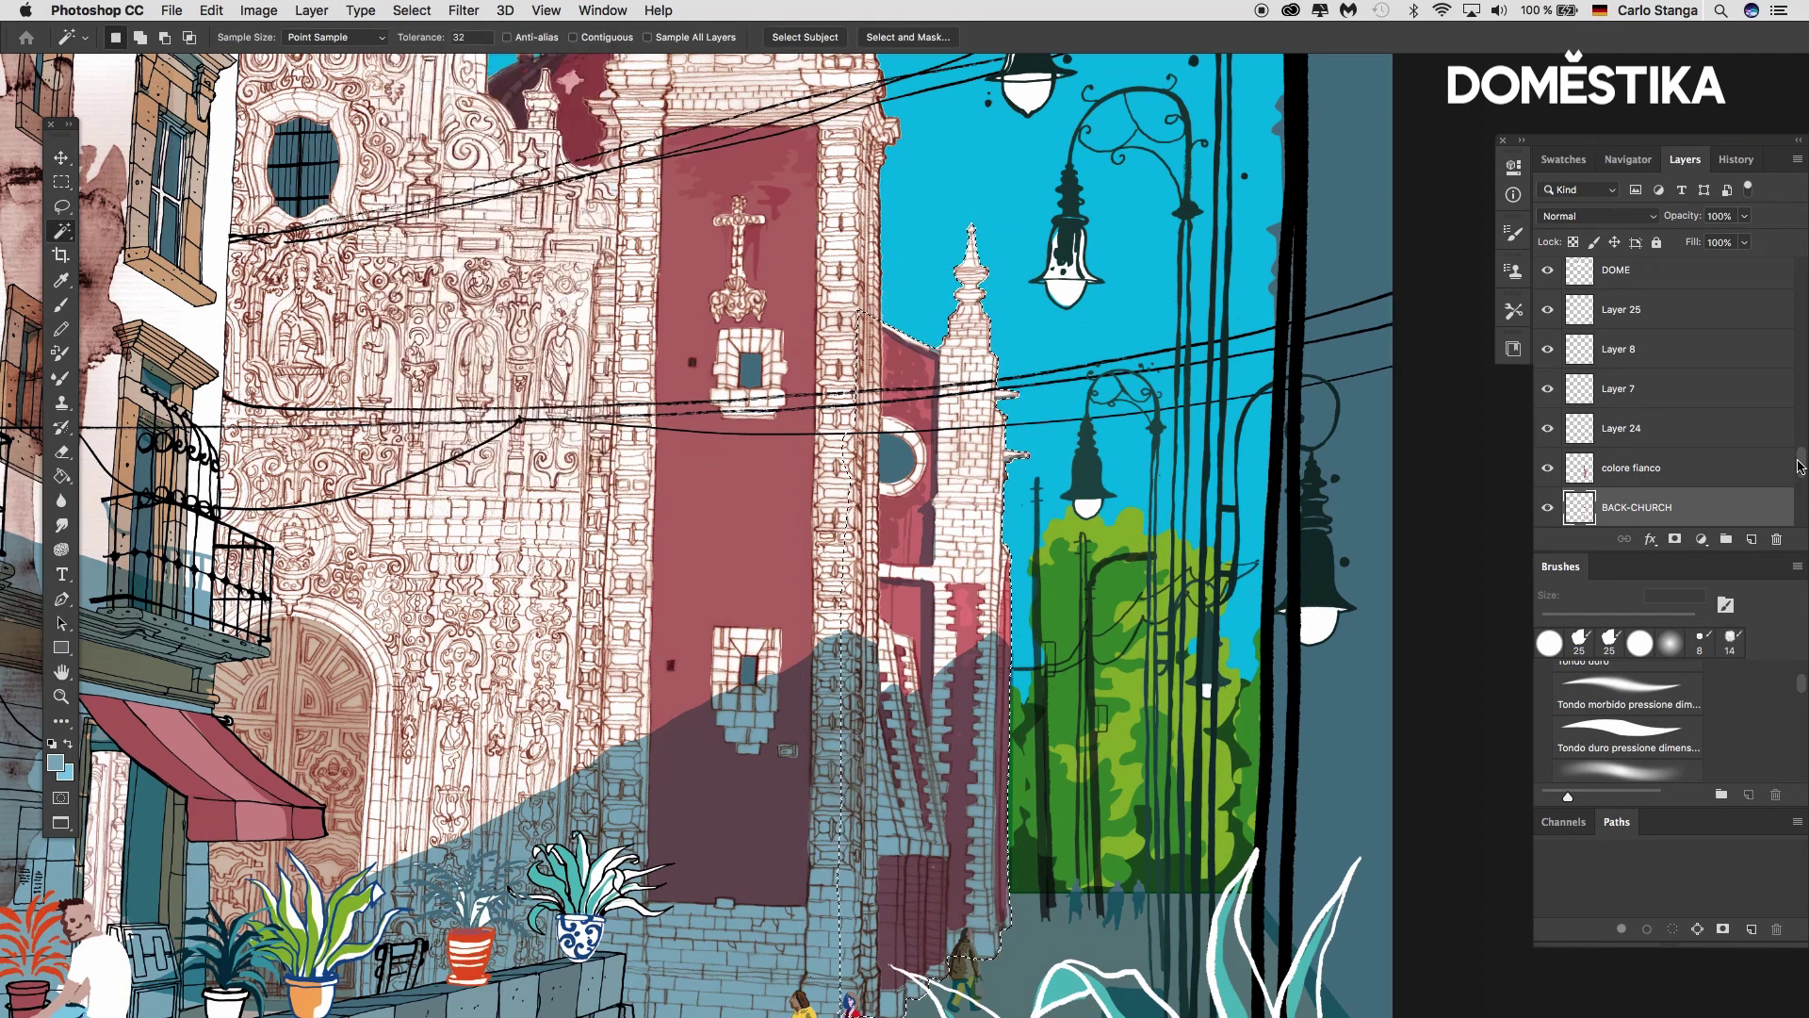
Paint shadows on the rear church's brick pinnacle on CHURCH-SHADOWS, undoing an unwanted stroke and enlarging the brush to 45 px
{"action": "scroll", "coordinate": [1800, 429], "scroll_direction": "up", "scroll_amount": 5}
{"action": "scroll", "coordinate": [1800, 430], "scroll_direction": "up", "scroll_amount": 3}
{"action": "left_click", "coordinate": [1649, 317]}
{"action": "key", "text": "b"}
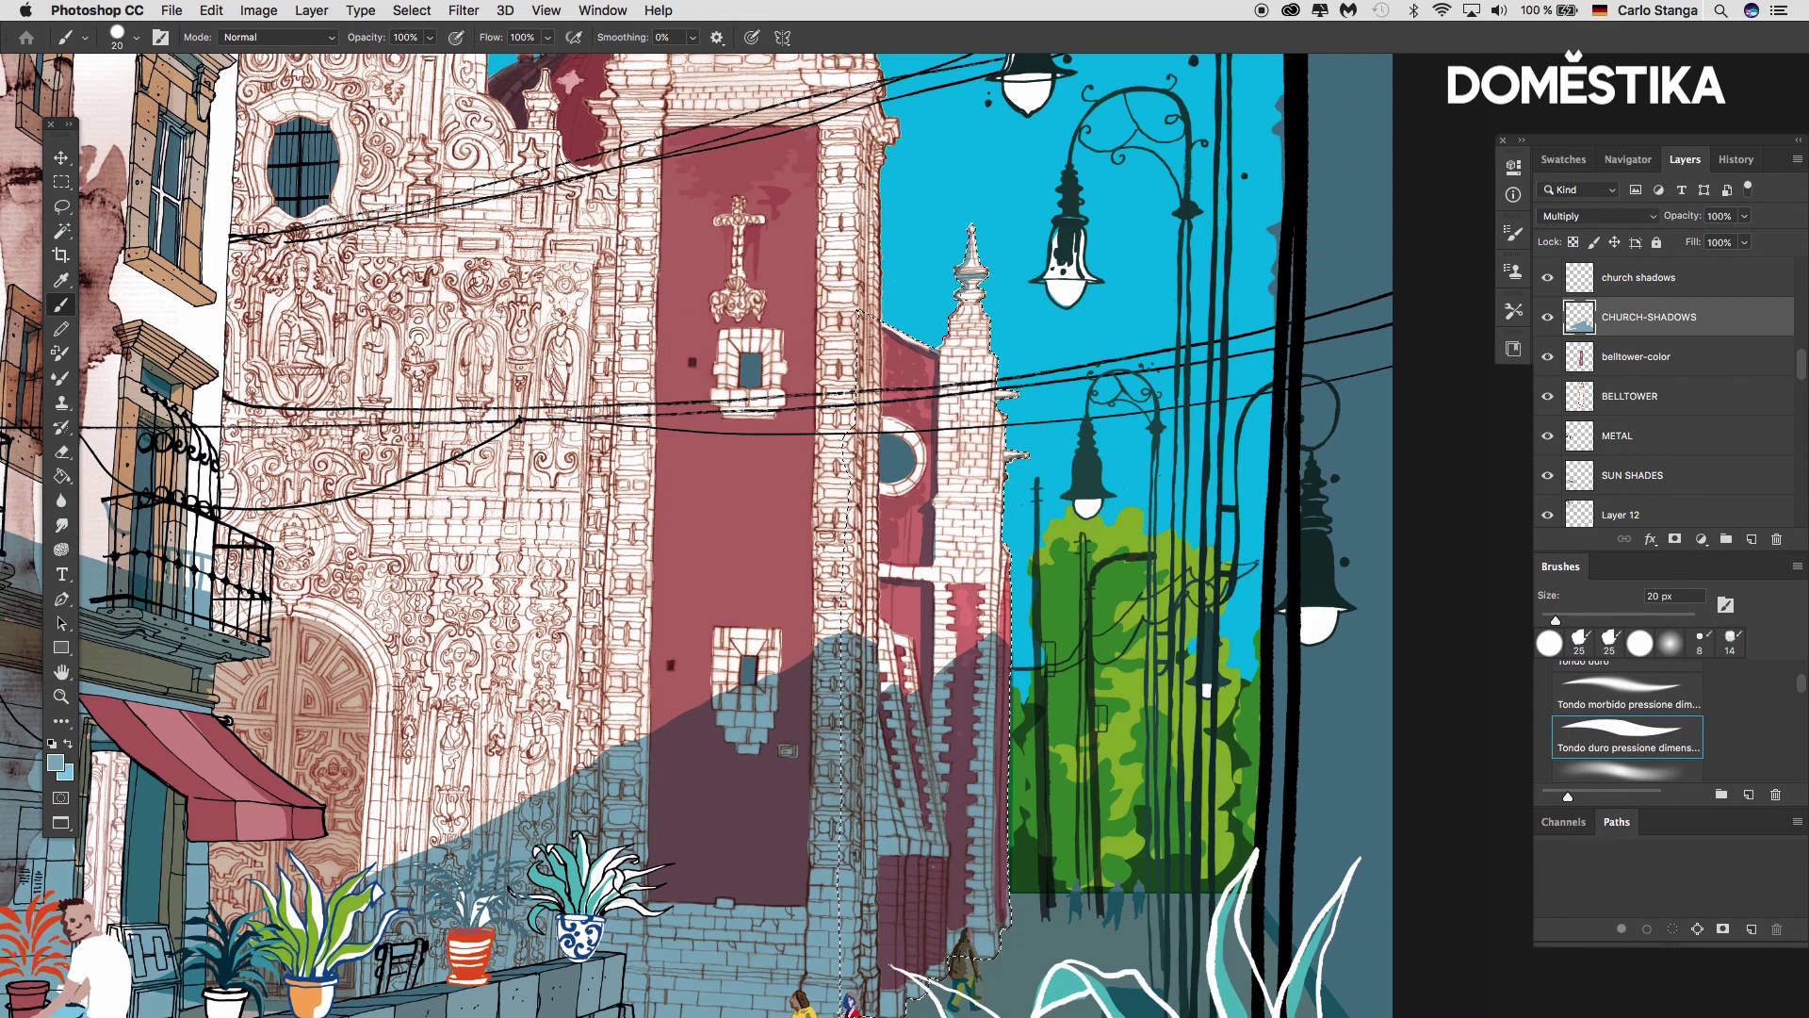
{"action": "mouse_move", "coordinate": [941, 349]}
{"action": "left_mouse_down"}
{"action": "mouse_move", "coordinate": [985, 346]}
{"action": "mouse_move", "coordinate": [989, 327]}
{"action": "left_mouse_up"}
{"action": "mouse_move", "coordinate": [935, 507]}
{"action": "left_mouse_down"}
{"action": "mouse_move", "coordinate": [992, 511]}
{"action": "mouse_move", "coordinate": [952, 509]}
{"action": "left_mouse_up"}
{"action": "key", "text": "super+z"}
{"action": "key", "text": "bracketright"}
{"action": "key", "text": "bracketright"}
{"action": "key", "text": "bracketright"}
{"action": "key", "text": "bracketright"}
{"action": "key", "text": "bracketright"}
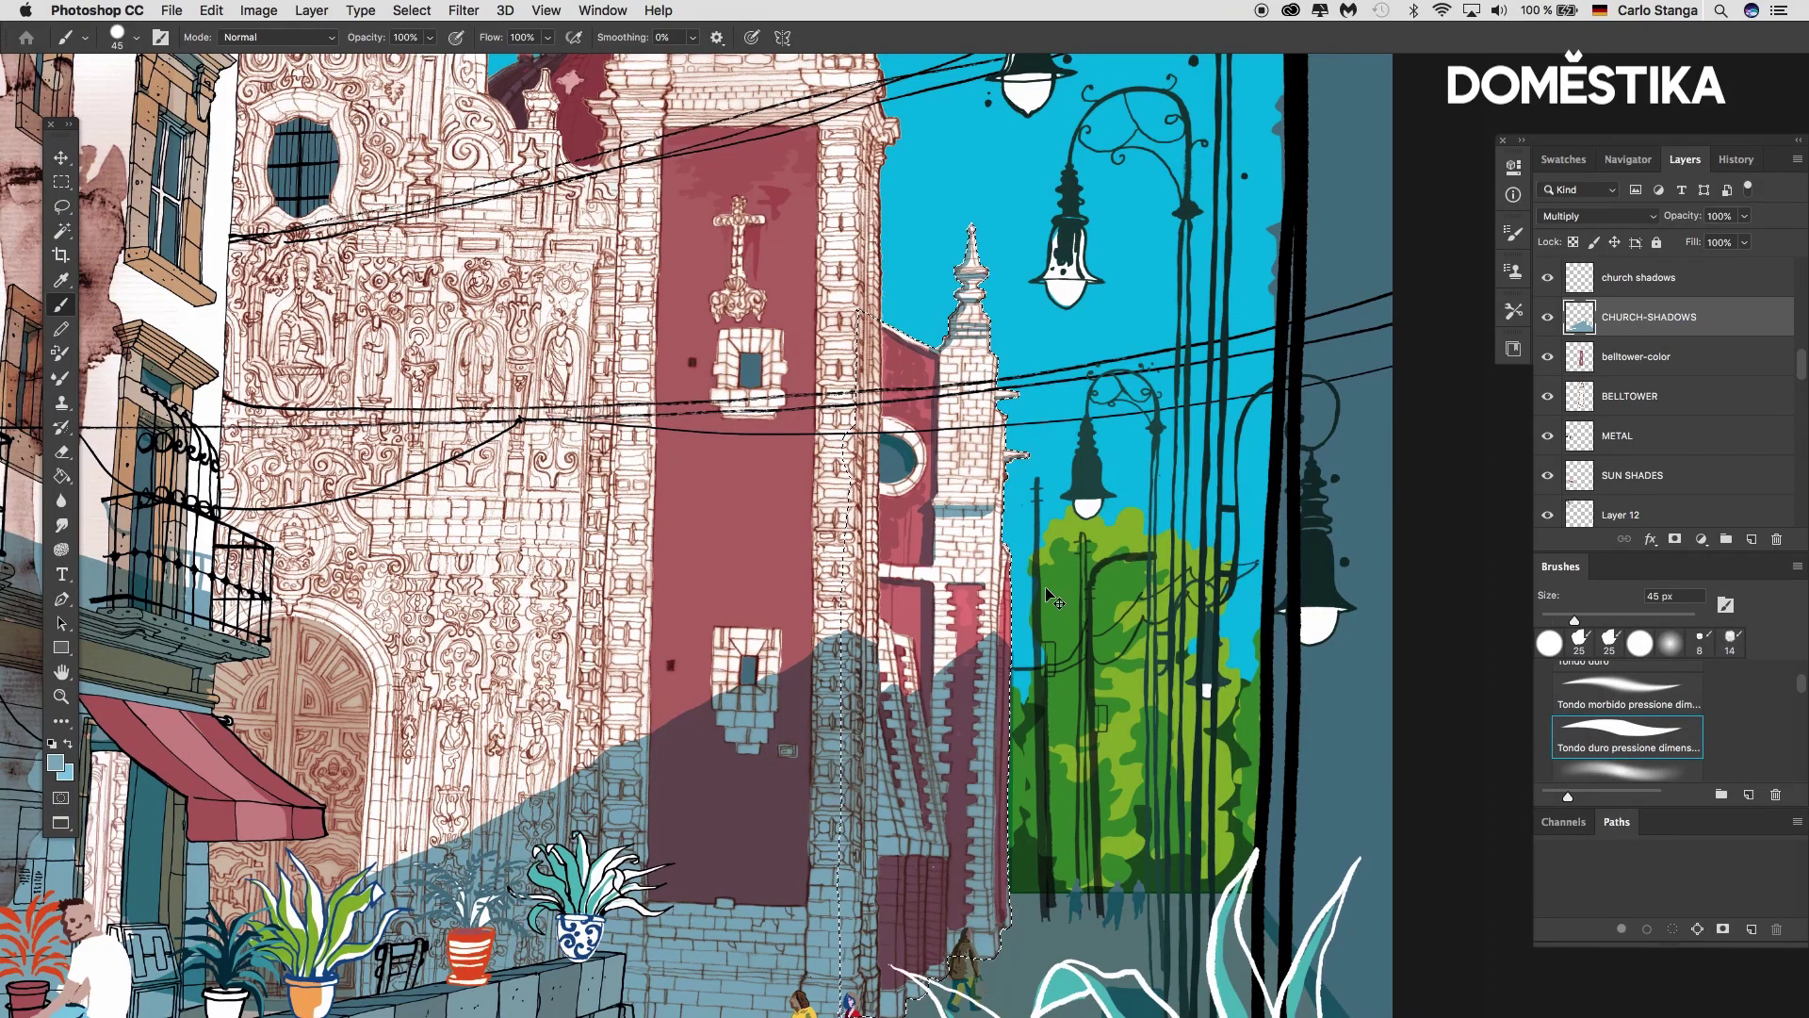
Clear the selection around the rear church and save the illustration
{"action": "key", "text": "super+d"}
{"action": "key", "text": "super+s"}
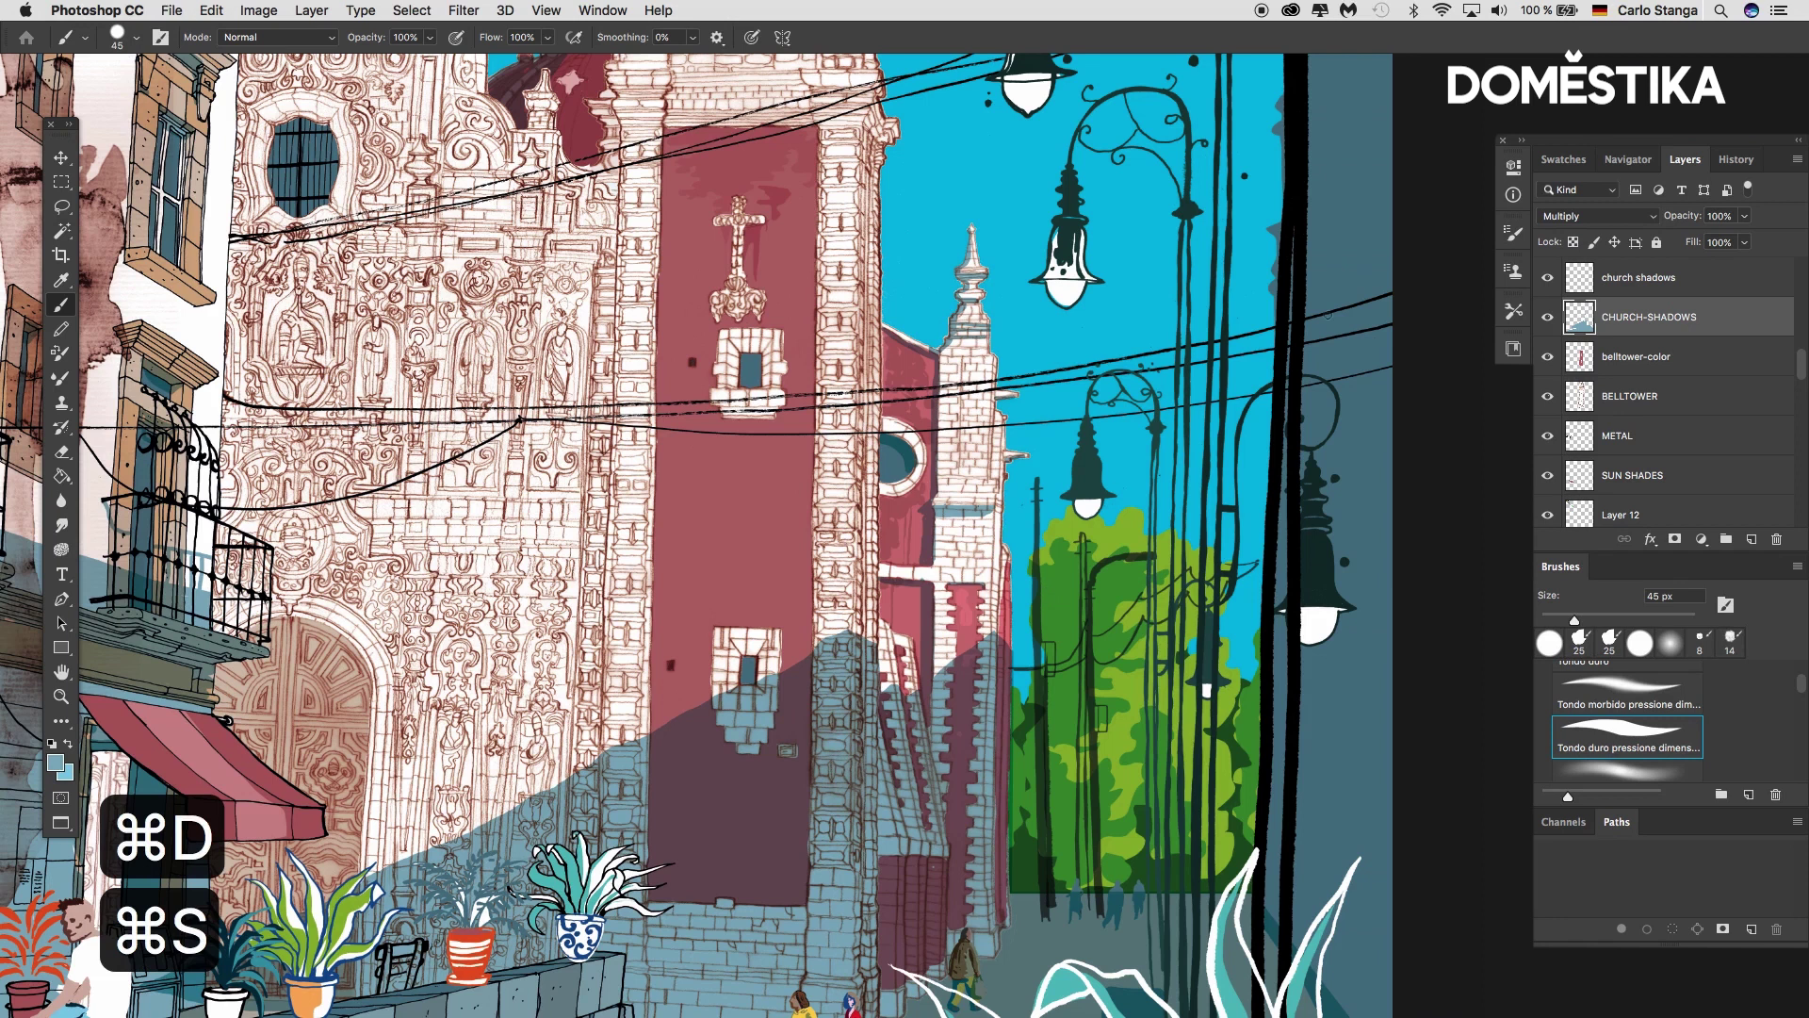
{"action": "left_click", "coordinate": [1627, 159]}
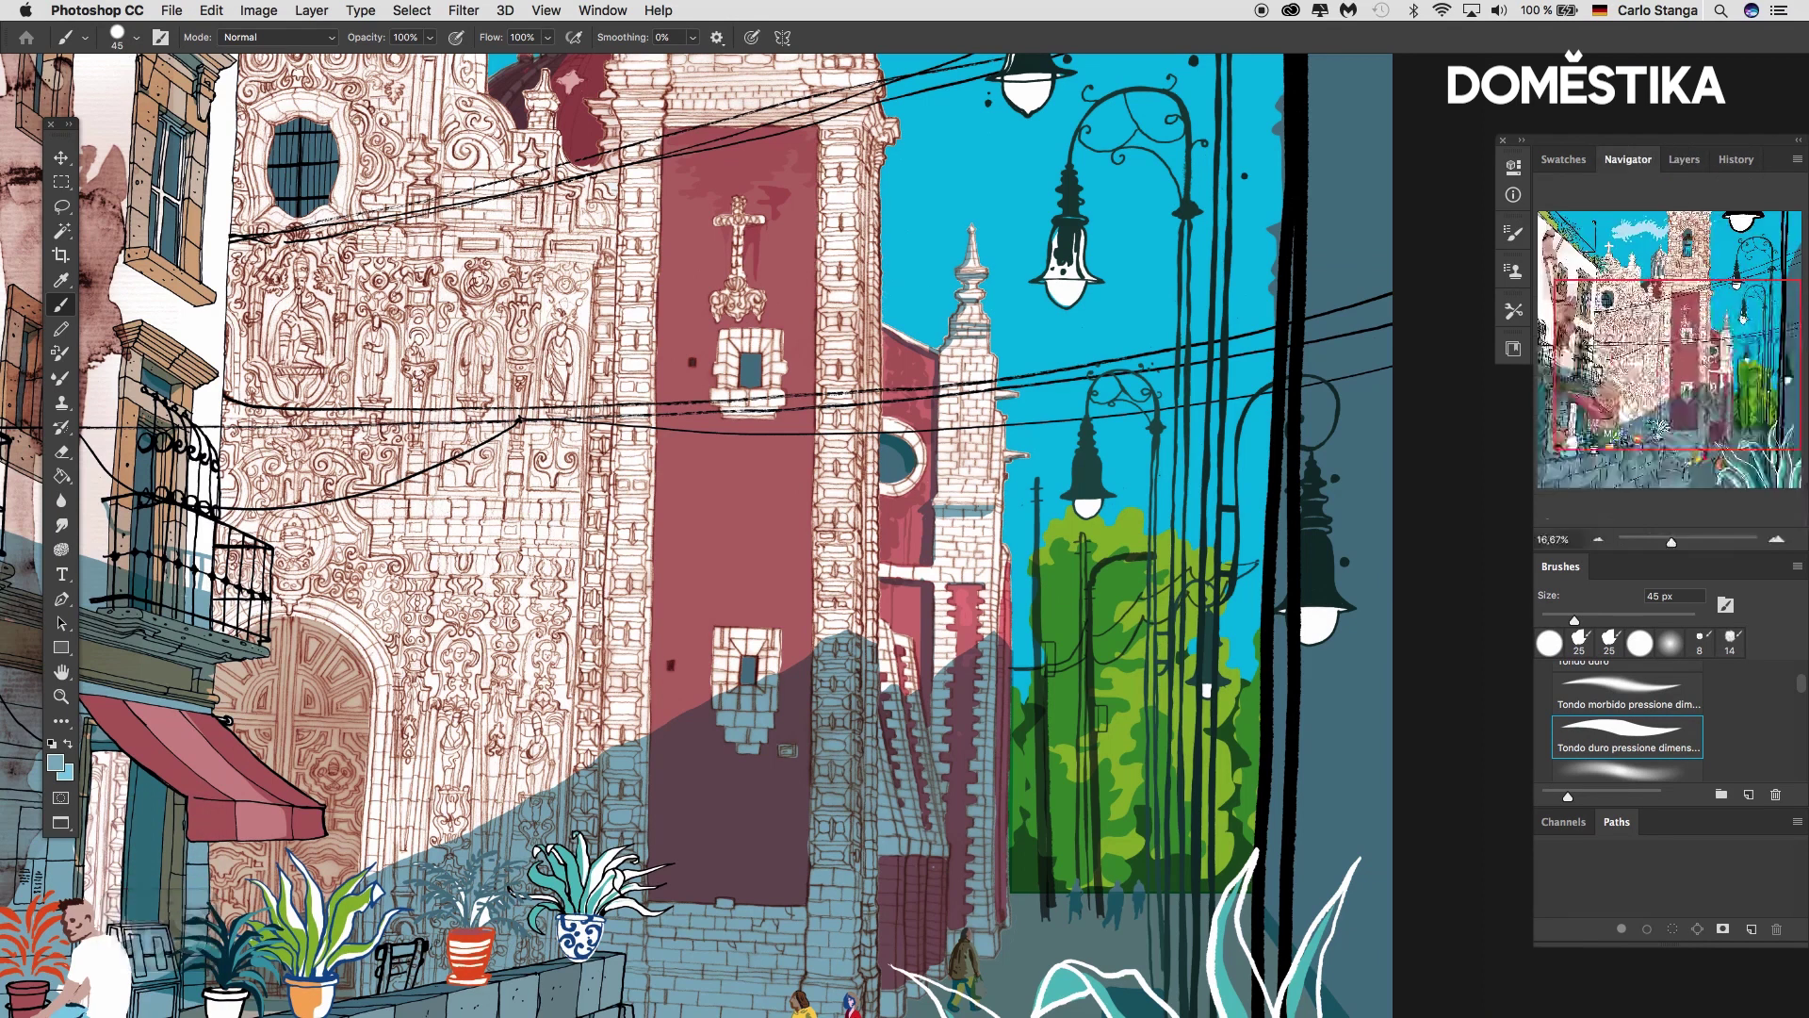
{"action": "left_click", "coordinate": [1599, 539]}
{"action": "left_click", "coordinate": [1599, 539]}
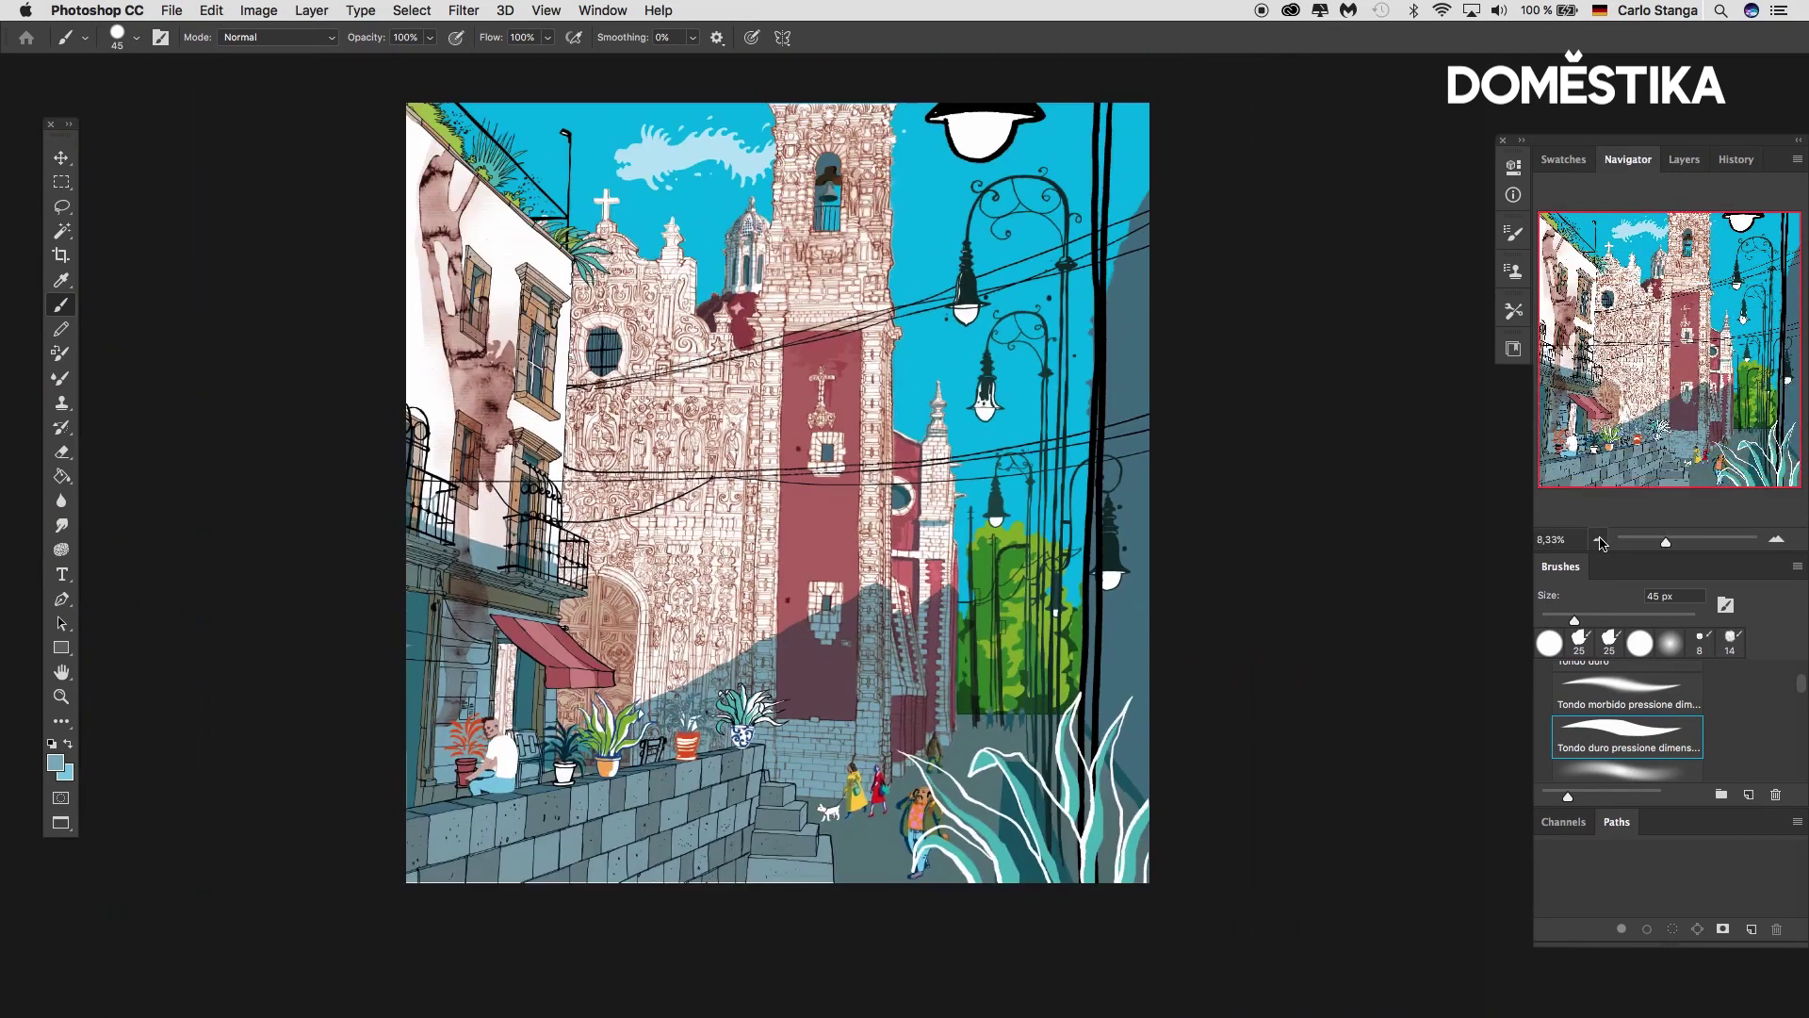